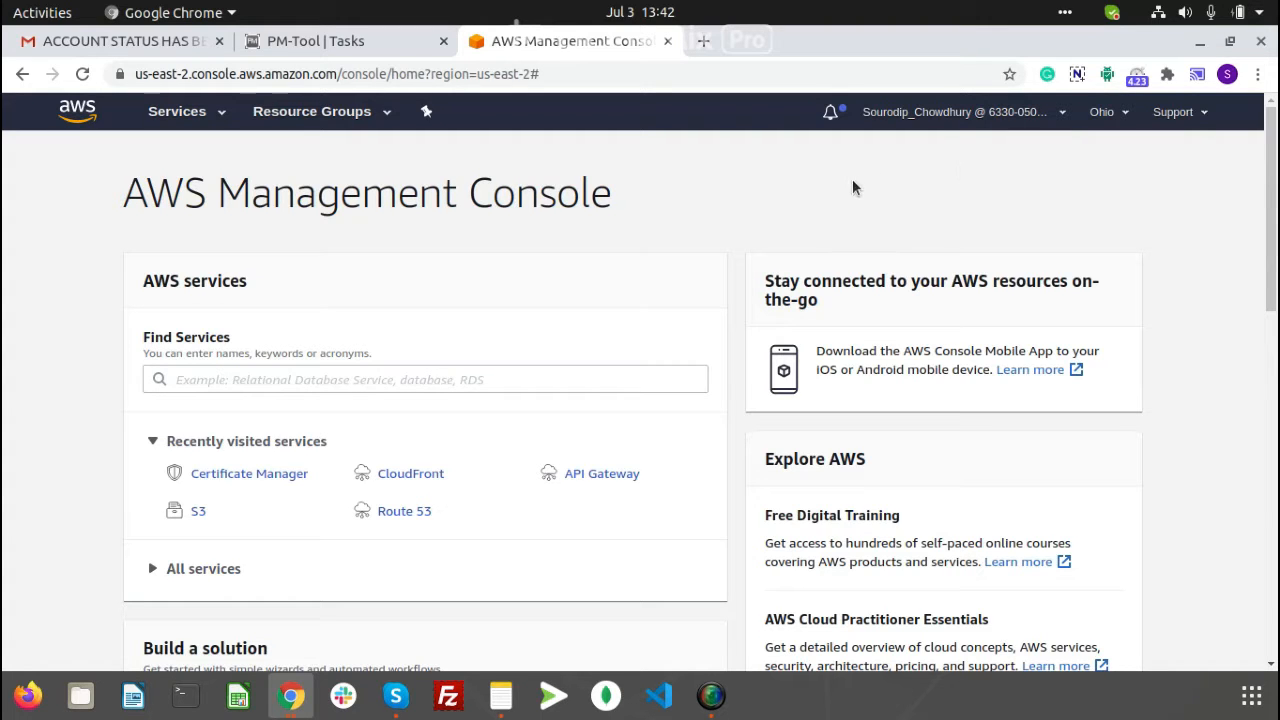
# - Search the AWS services for "acm" to open Certificate Manager, and switch the region to US East (N. Virginia)
pyautogui.scroll(-1, 775, 198)
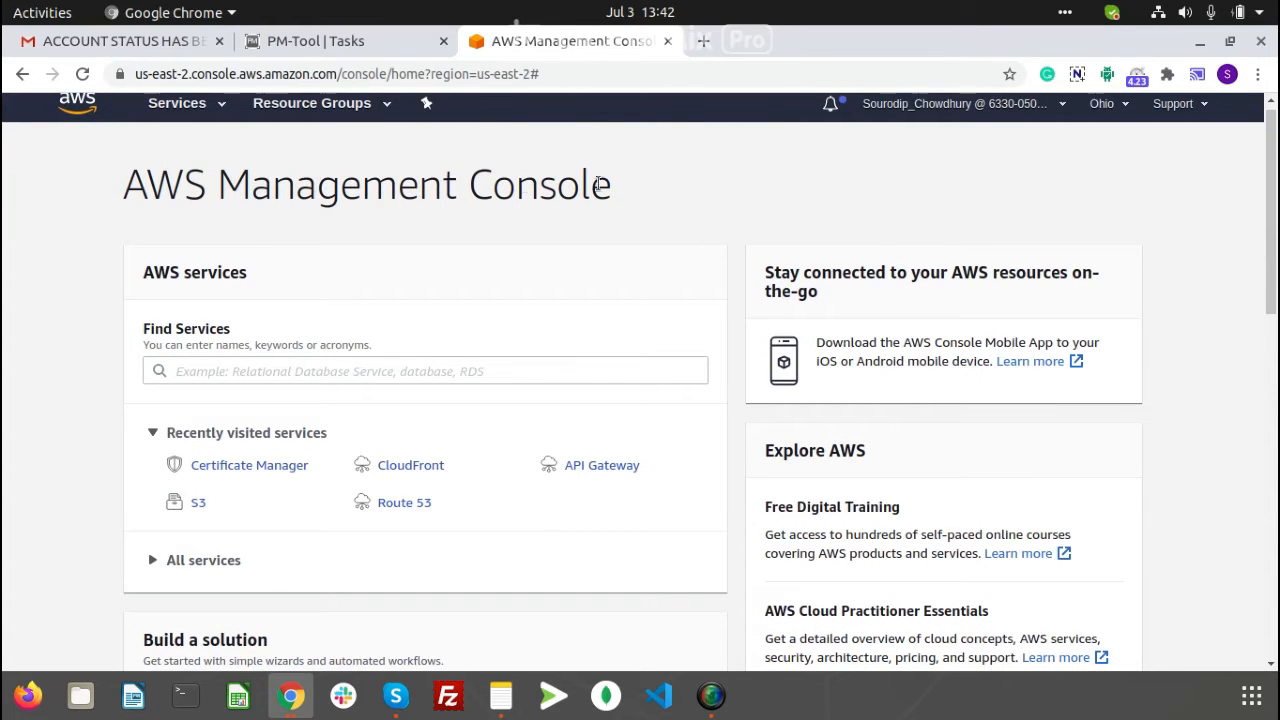
pyautogui.scroll(-1, 654, 190)
pyautogui.scroll(2, 574, 218)
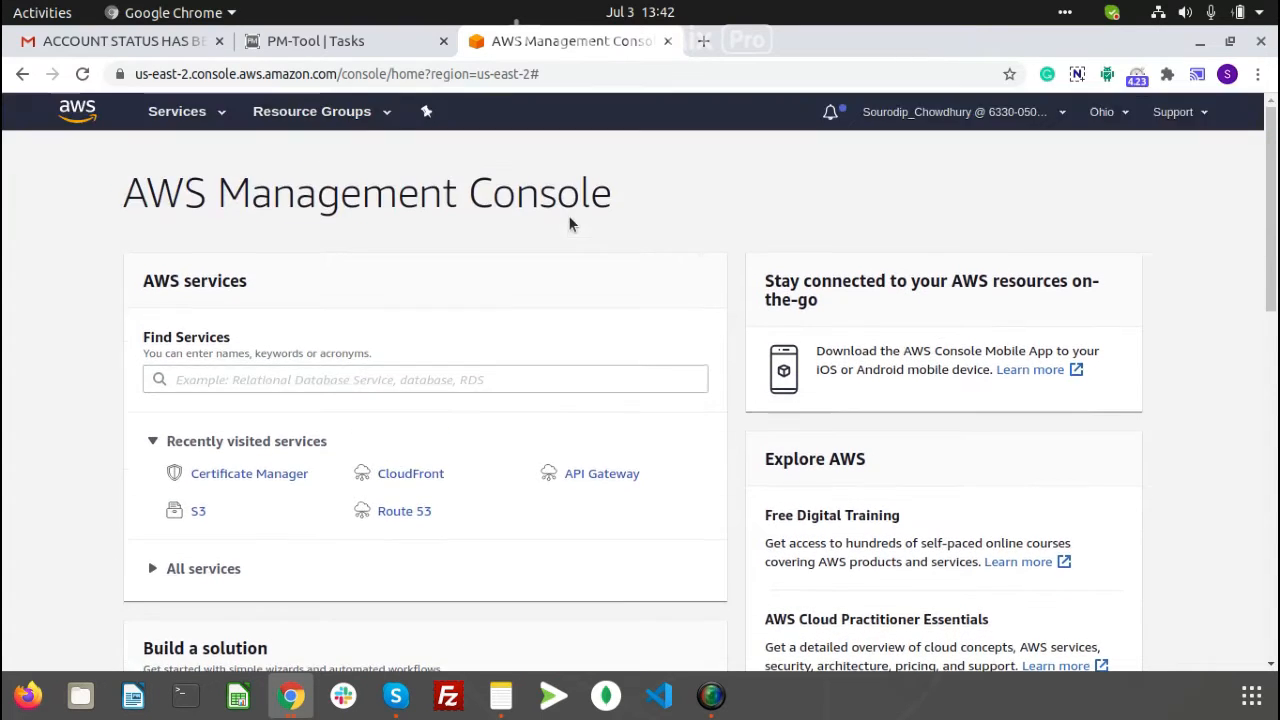
pyautogui.click(286, 381)
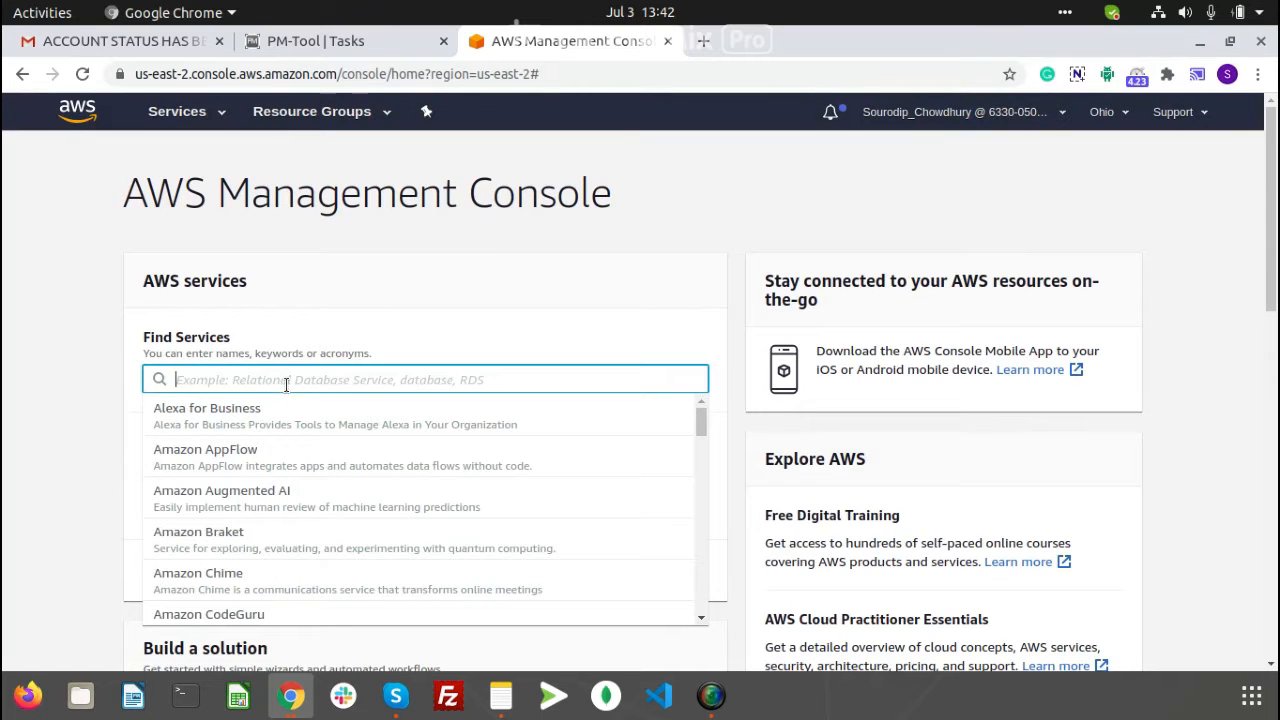
pyautogui.write('acm')
pyautogui.click(237, 420)
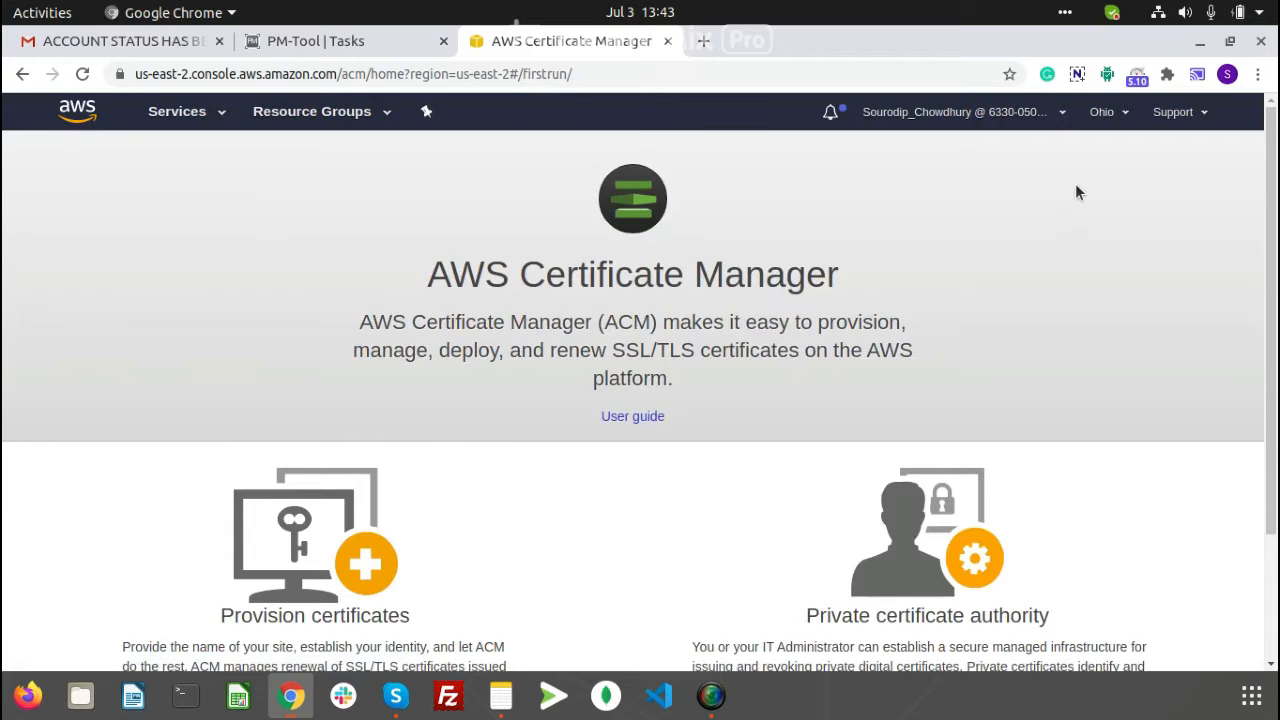
pyautogui.click(1115, 115)
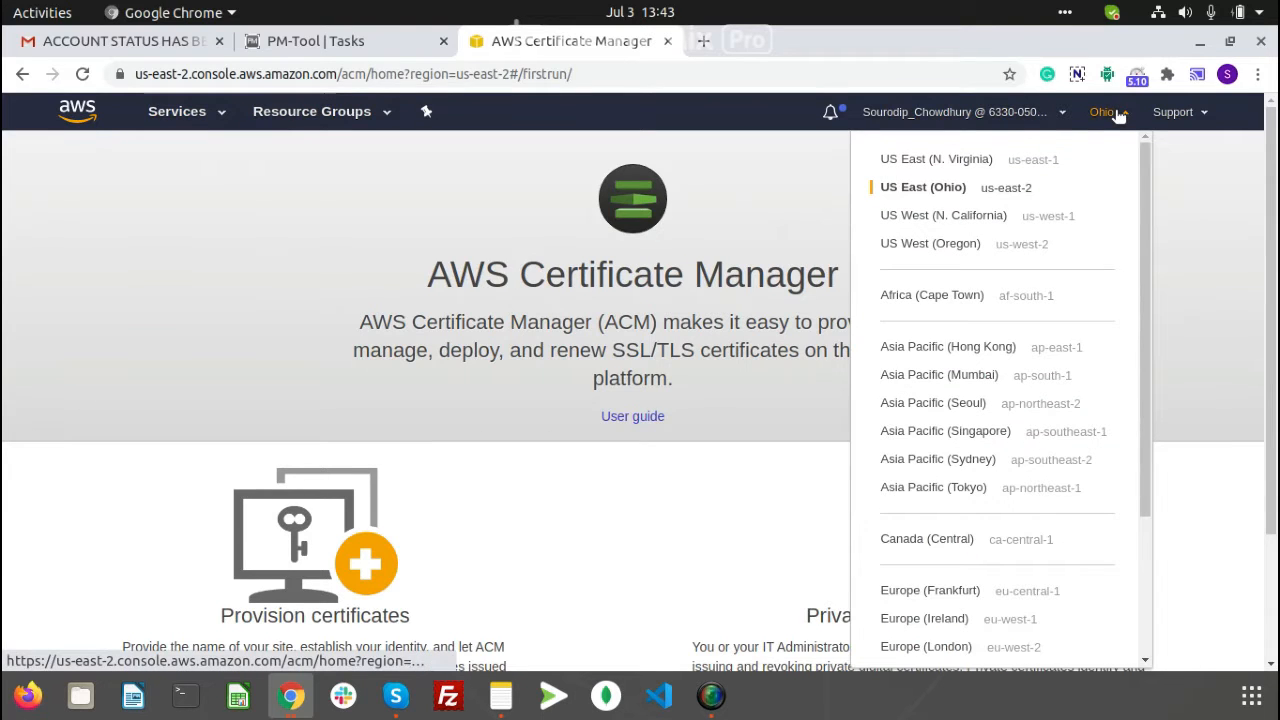
pyautogui.click(1009, 168)
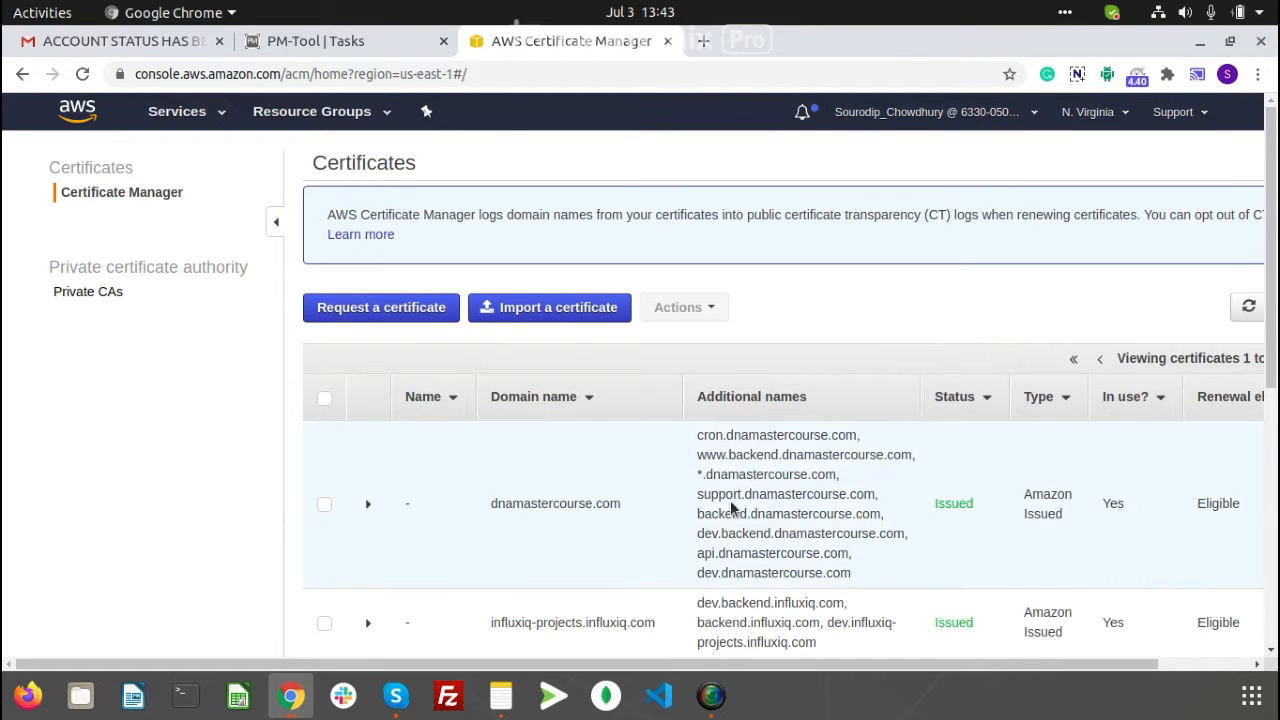
# - Review the domain names, additional names and status of the certificates in the Certificate Manager list
pyautogui.scroll(-8, 730, 500)
pyautogui.scroll(4, 730, 500)
pyautogui.scroll(4, 730, 507)
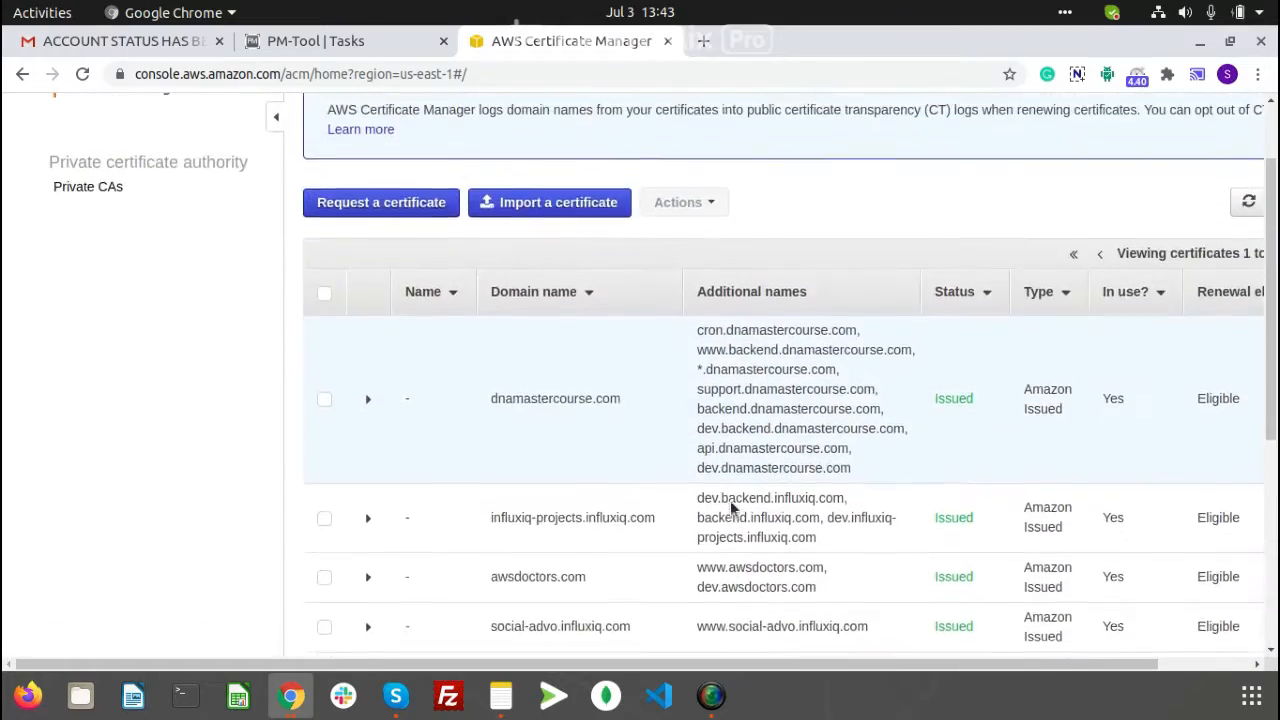
pyautogui.scroll(-4, 730, 507)
pyautogui.scroll(4, 730, 507)
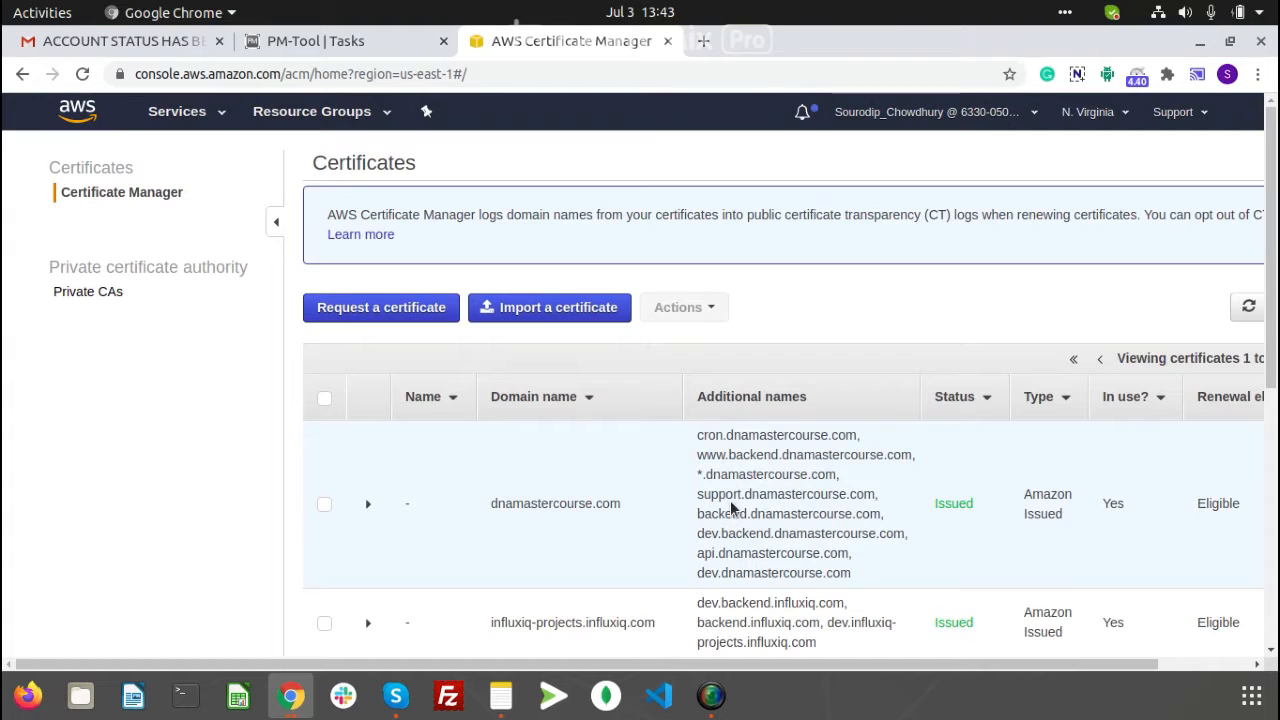
pyautogui.scroll(-8, 730, 507)
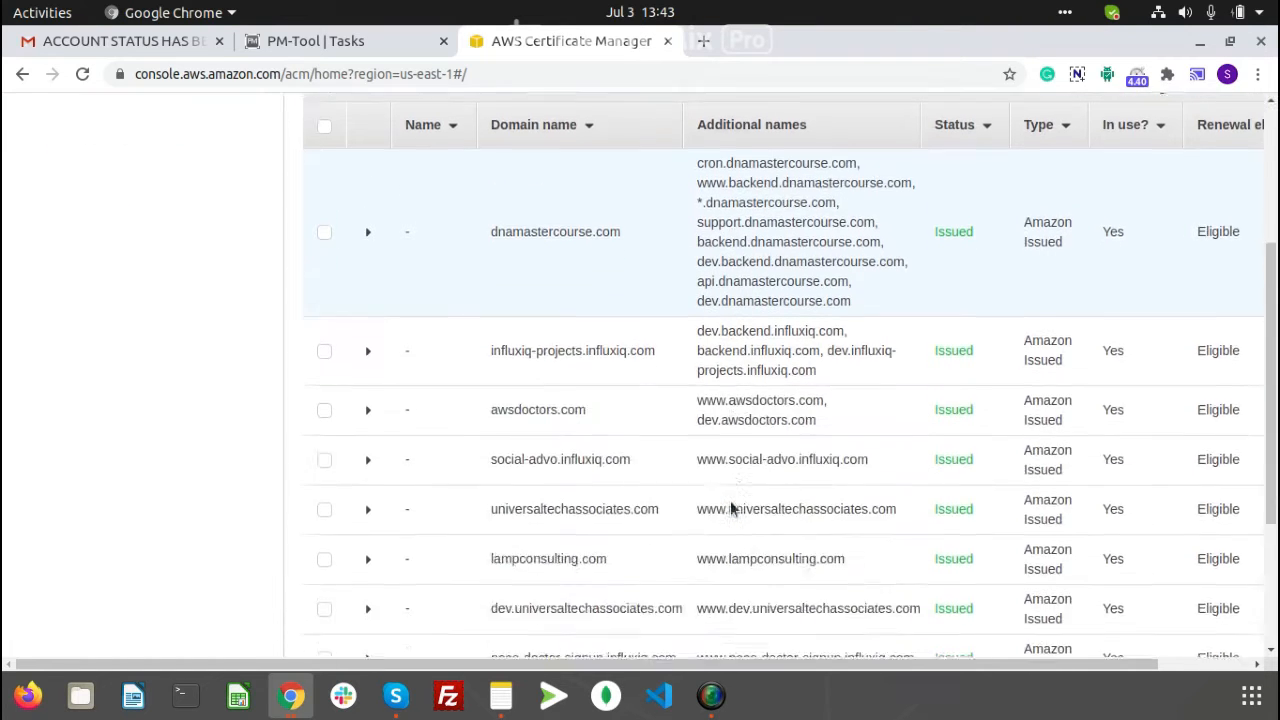
pyautogui.scroll(5, 730, 507)
pyautogui.scroll(1, 730, 505)
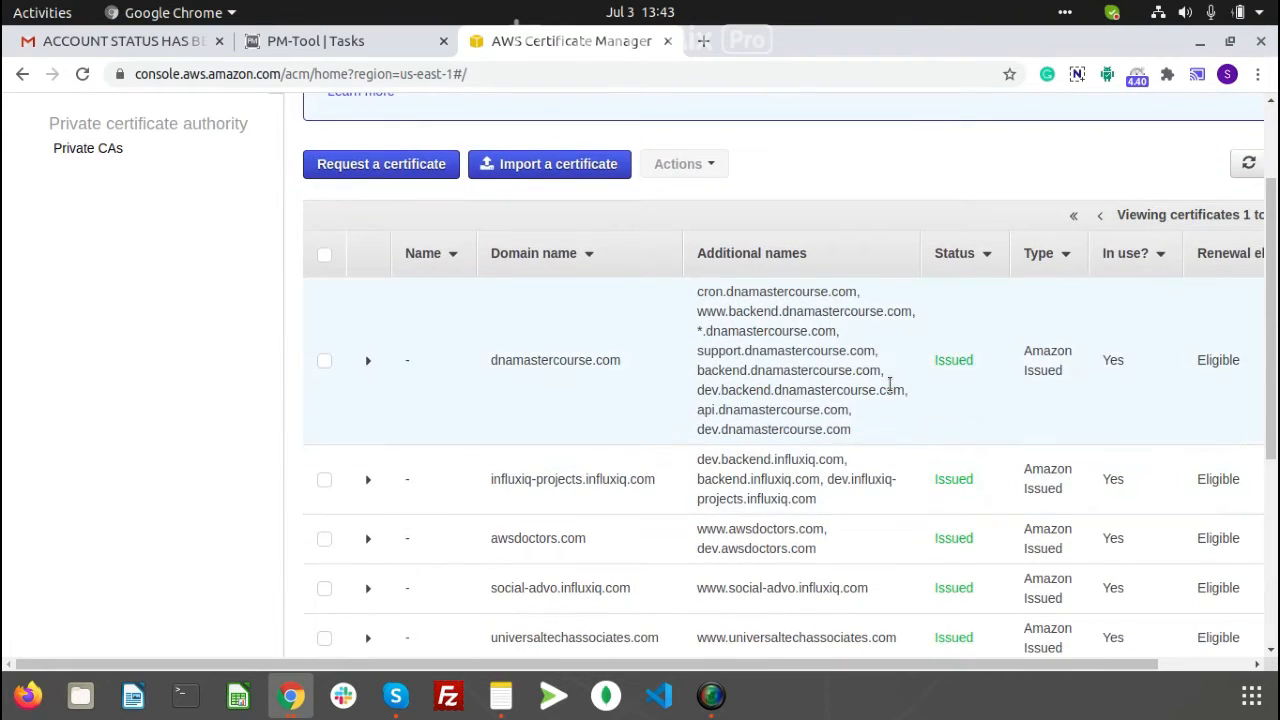
pyautogui.scroll(-3, 850, 395)
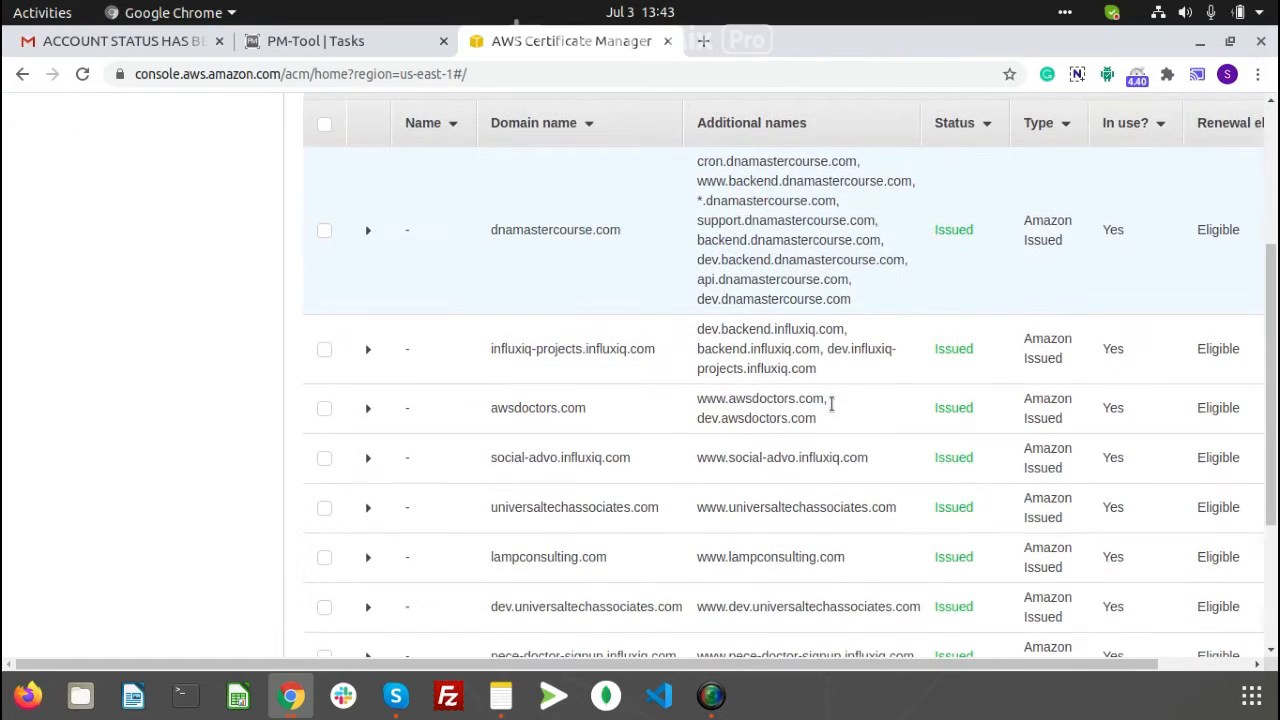
pyautogui.scroll(-1, 842, 370)
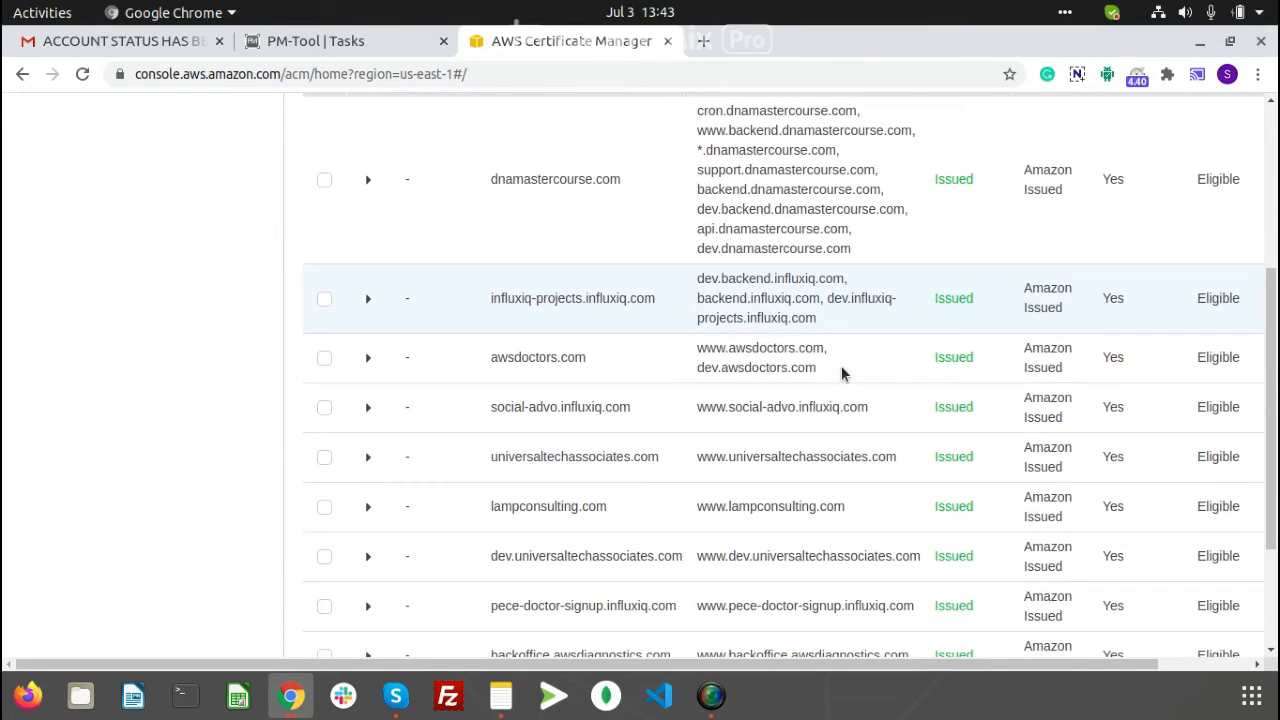
pyautogui.scroll(2, 837, 337)
pyautogui.scroll(-2, 836, 338)
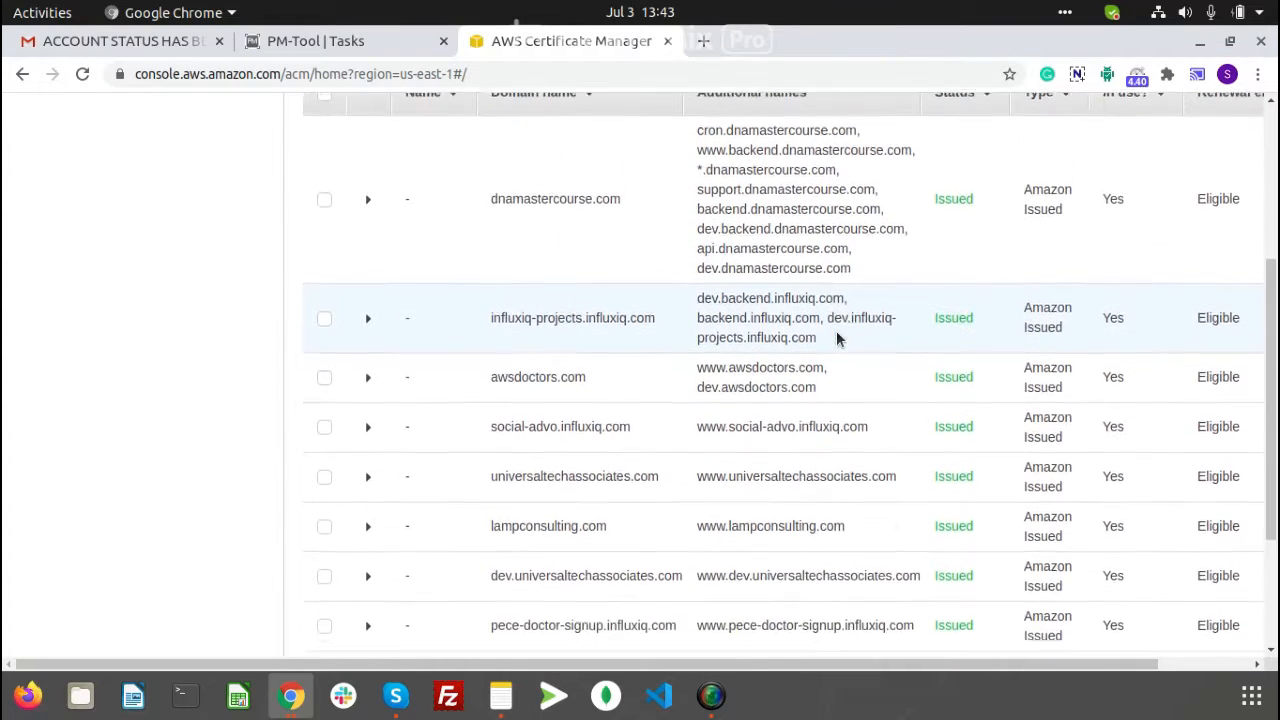
pyautogui.scroll(2, 836, 333)
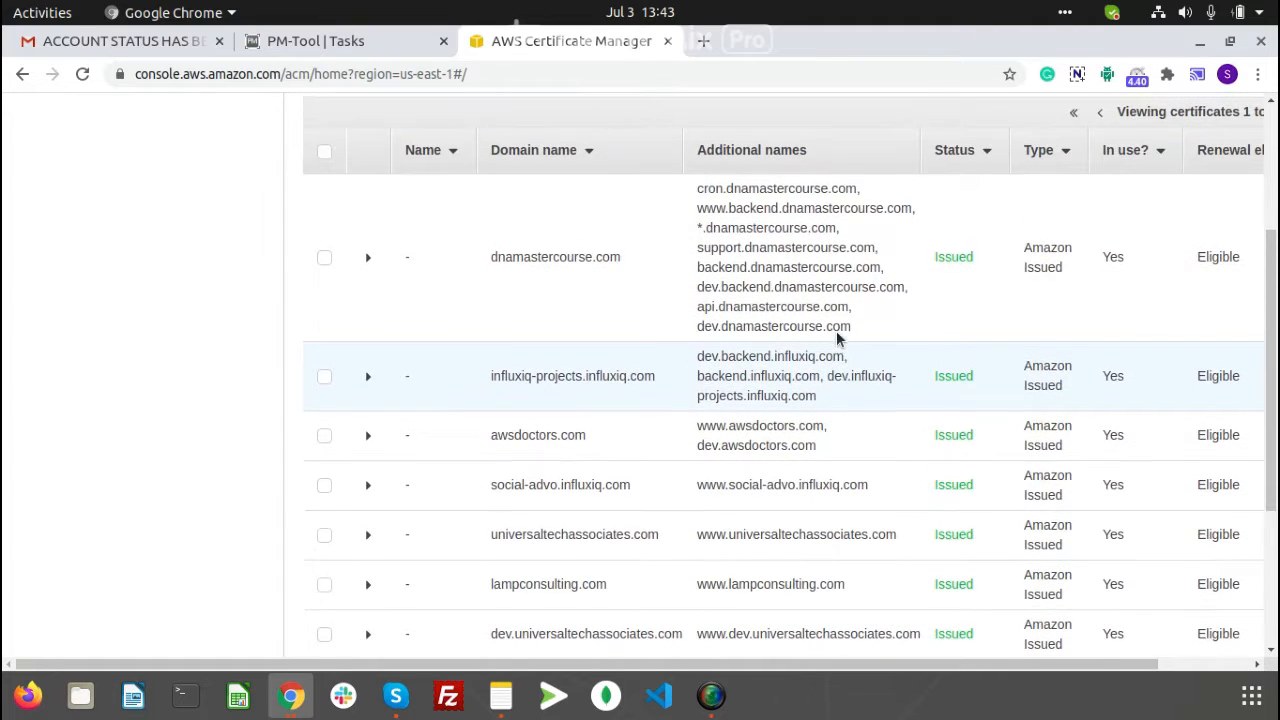
# - Copy the additional name dev.backend.influxiq.com from the influxiq-projects.influxiq.com certificate
pyautogui.scroll(-1, 784, 289)
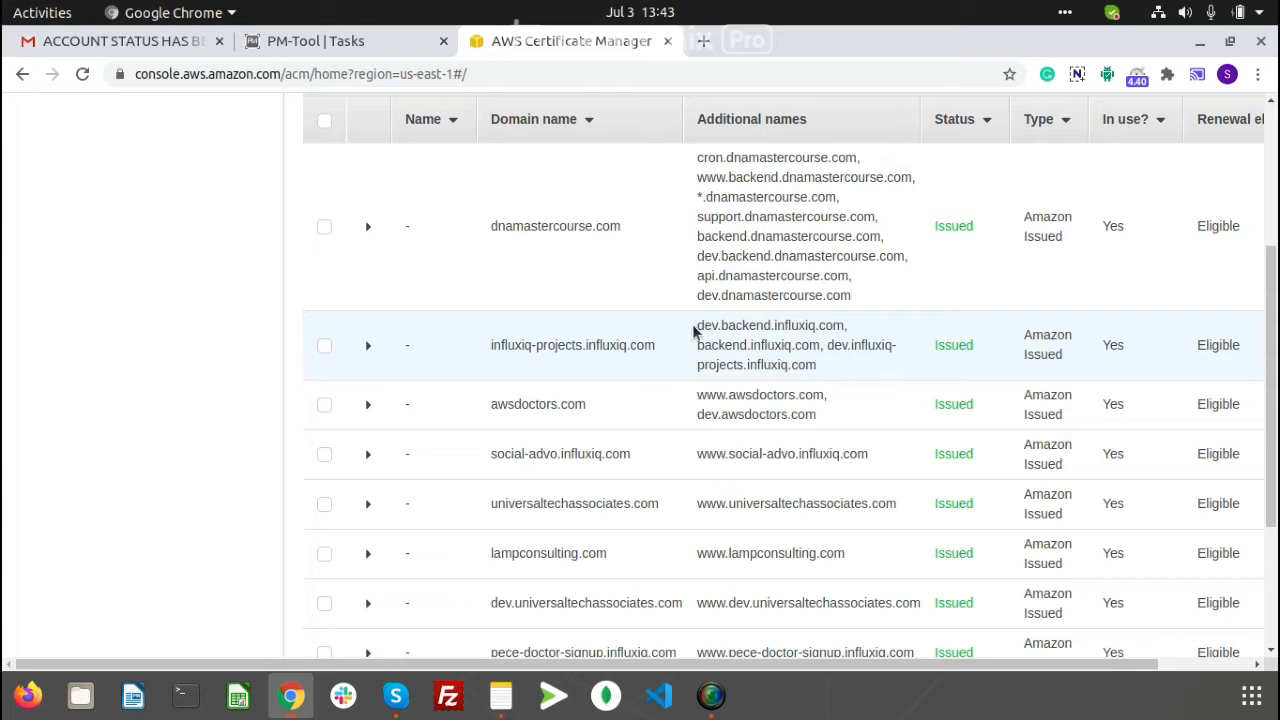
pyautogui.moveTo(699, 325); pyautogui.dragTo(844, 325)
pyautogui.hotkey('ctrl', 'c')
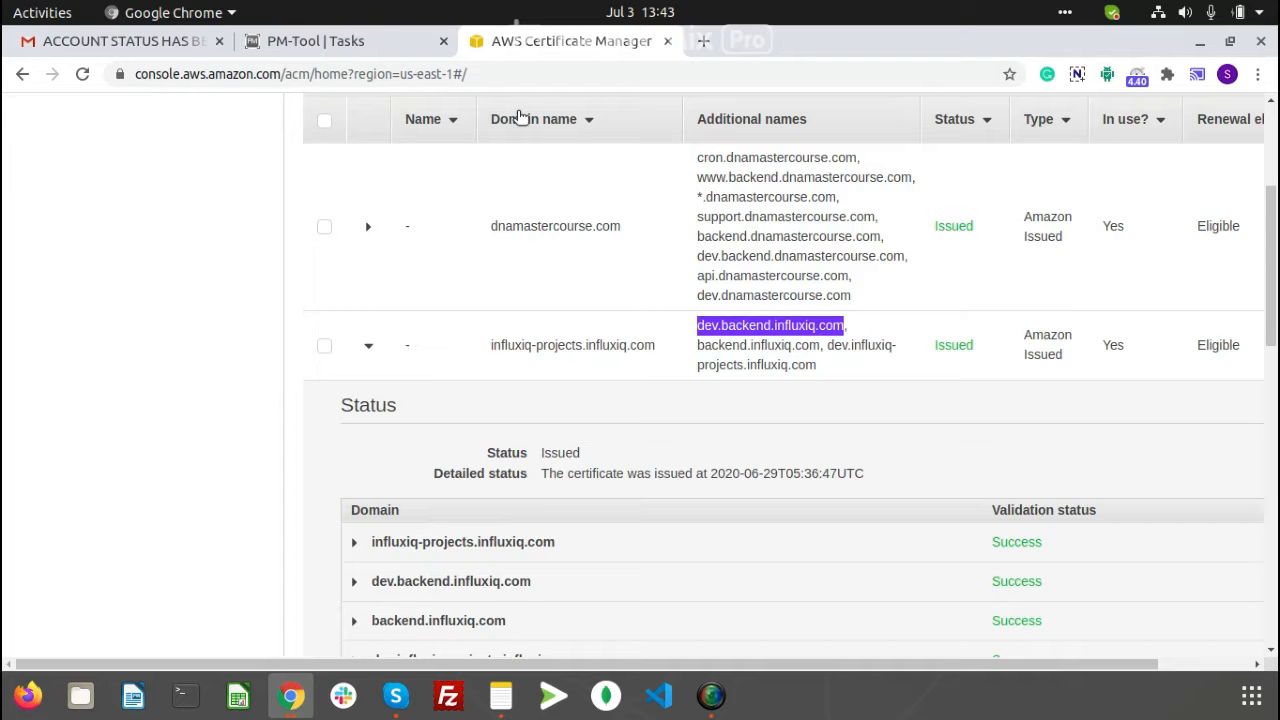
# - Open the S3 service in a separate browser tab and switch to it
pyautogui.scroll(5, 411, 251)
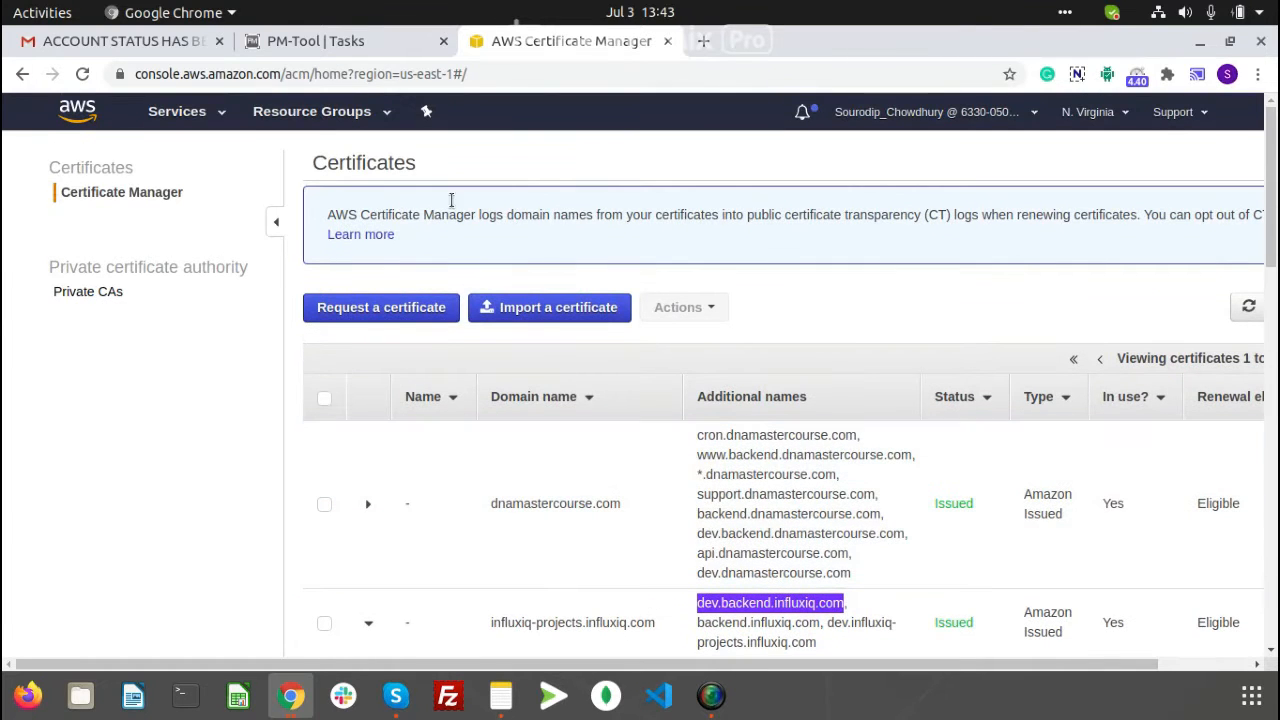
pyautogui.click(177, 114)
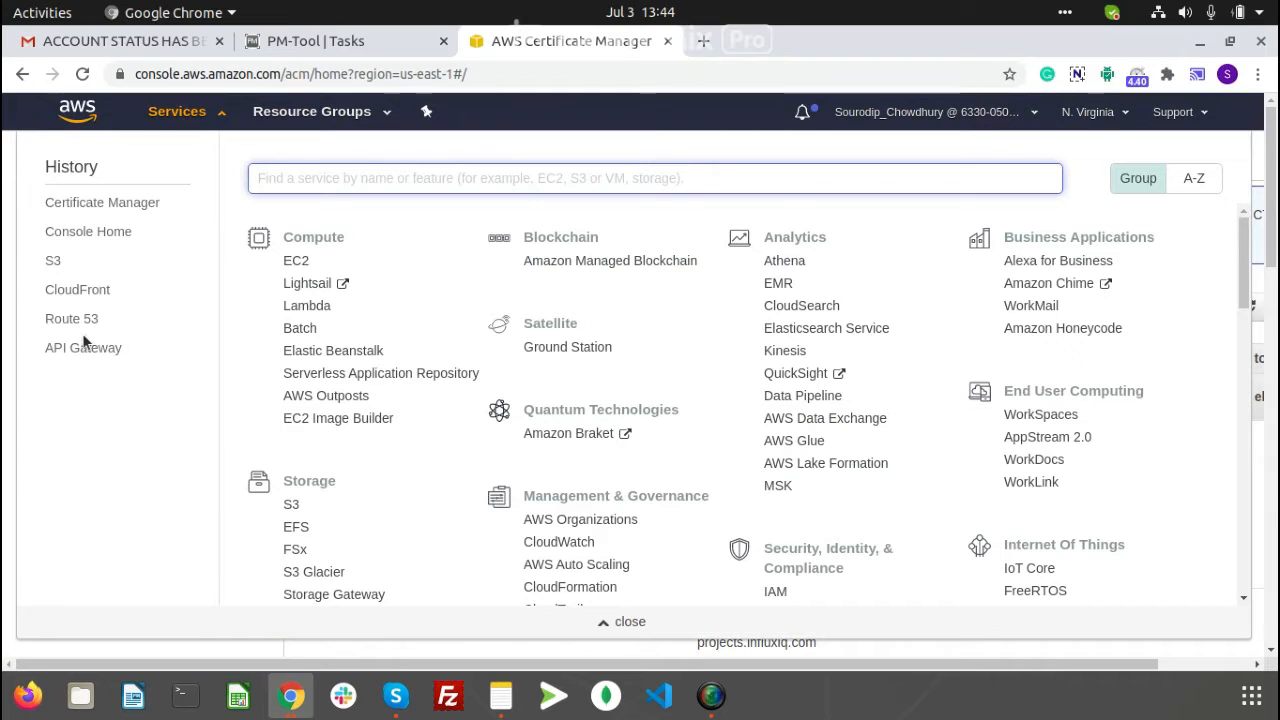
pyautogui.rightClick(52, 261)
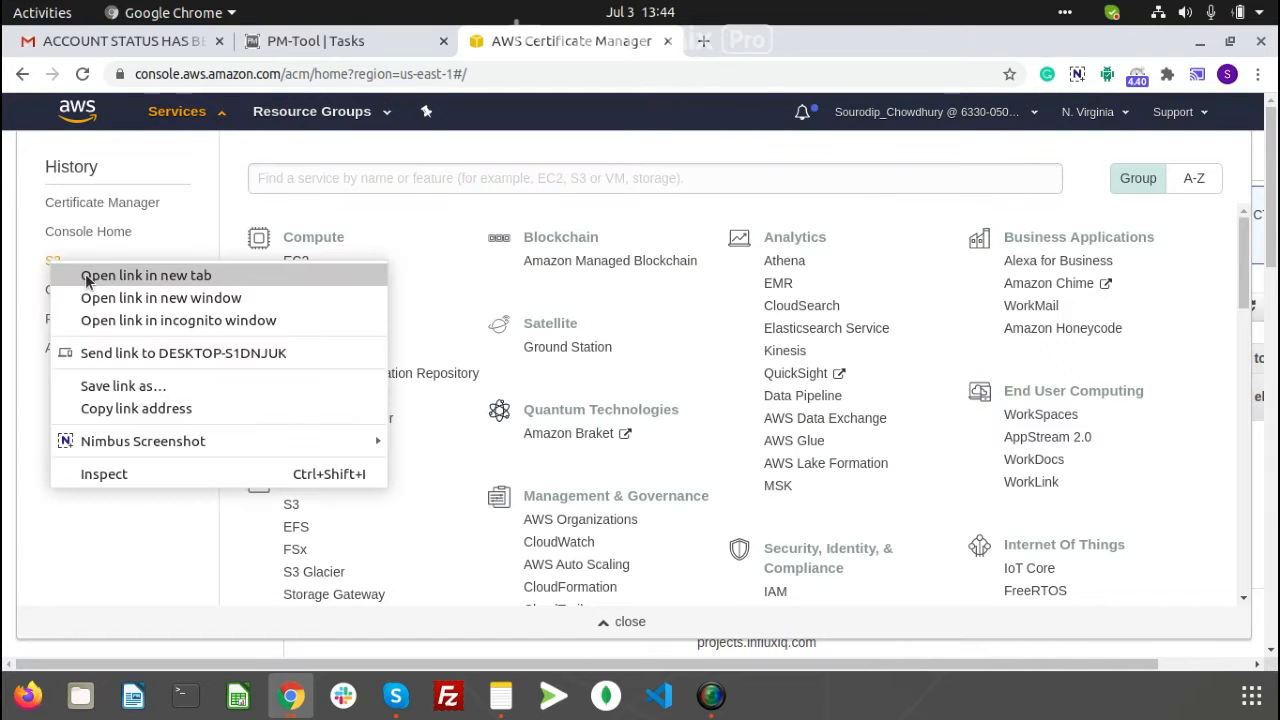
pyautogui.click(146, 275)
pyautogui.click(760, 41)
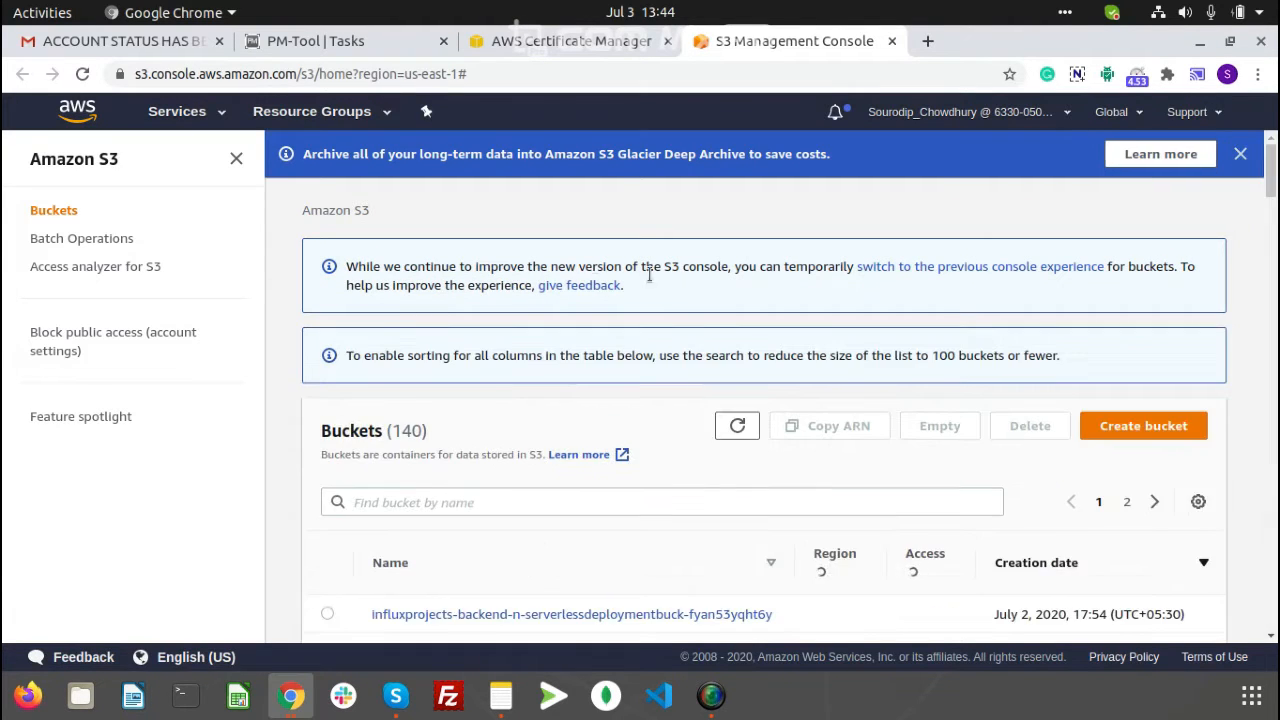
# - Start creating an S3 bucket and enter the copied domain dev.backend.influxiq.com as its name
pyautogui.scroll(-2, 611, 345)
pyautogui.scroll(-1, 611, 345)
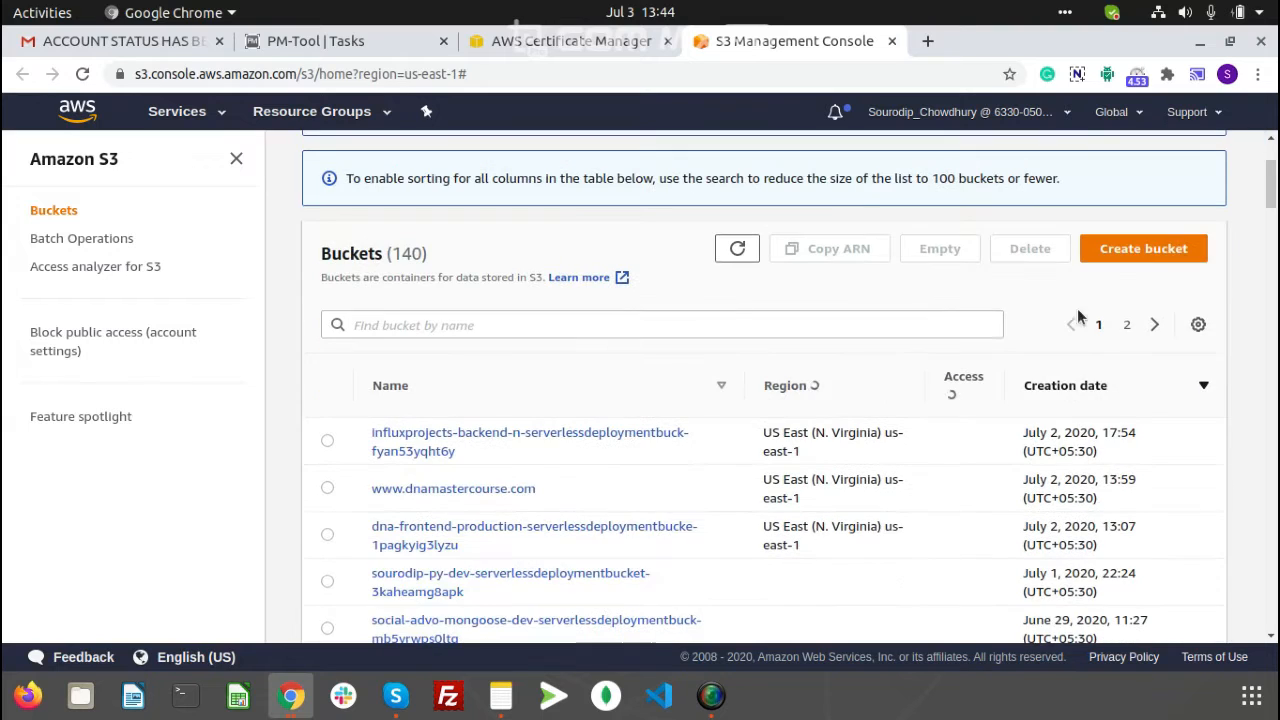
pyautogui.click(1133, 249)
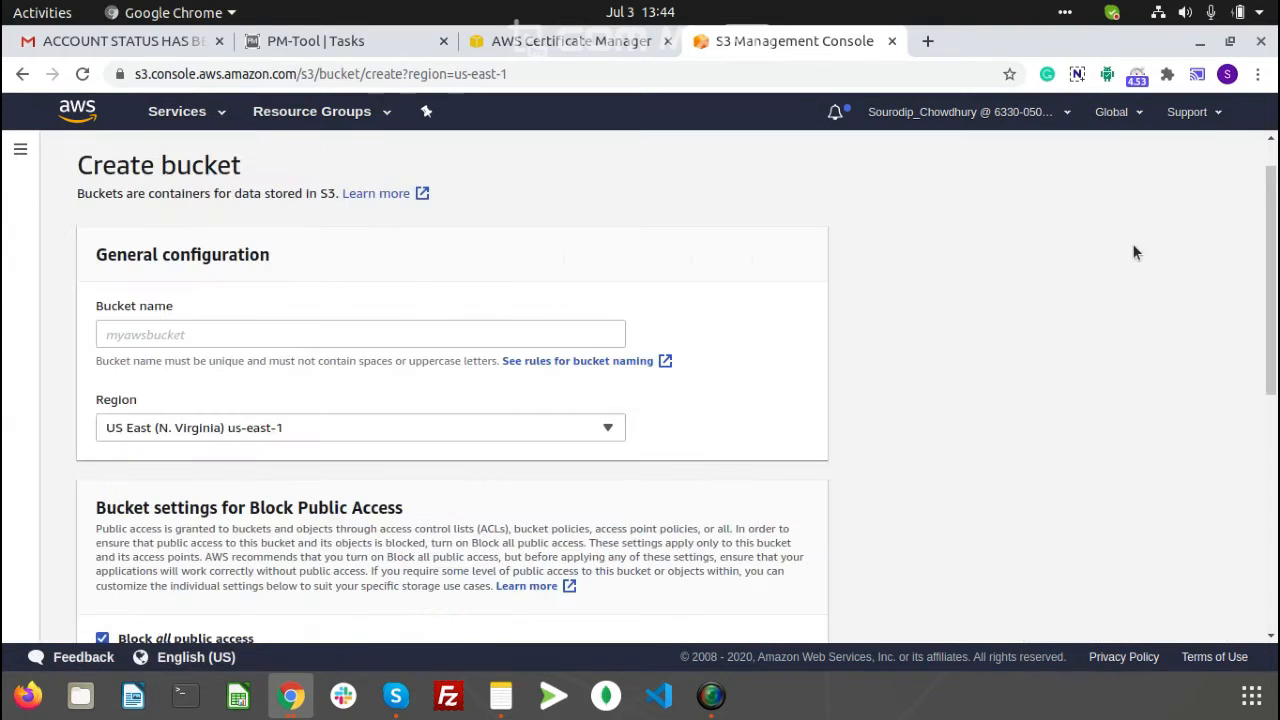
pyautogui.click(257, 333)
pyautogui.hotkey('ctrl', 'v')
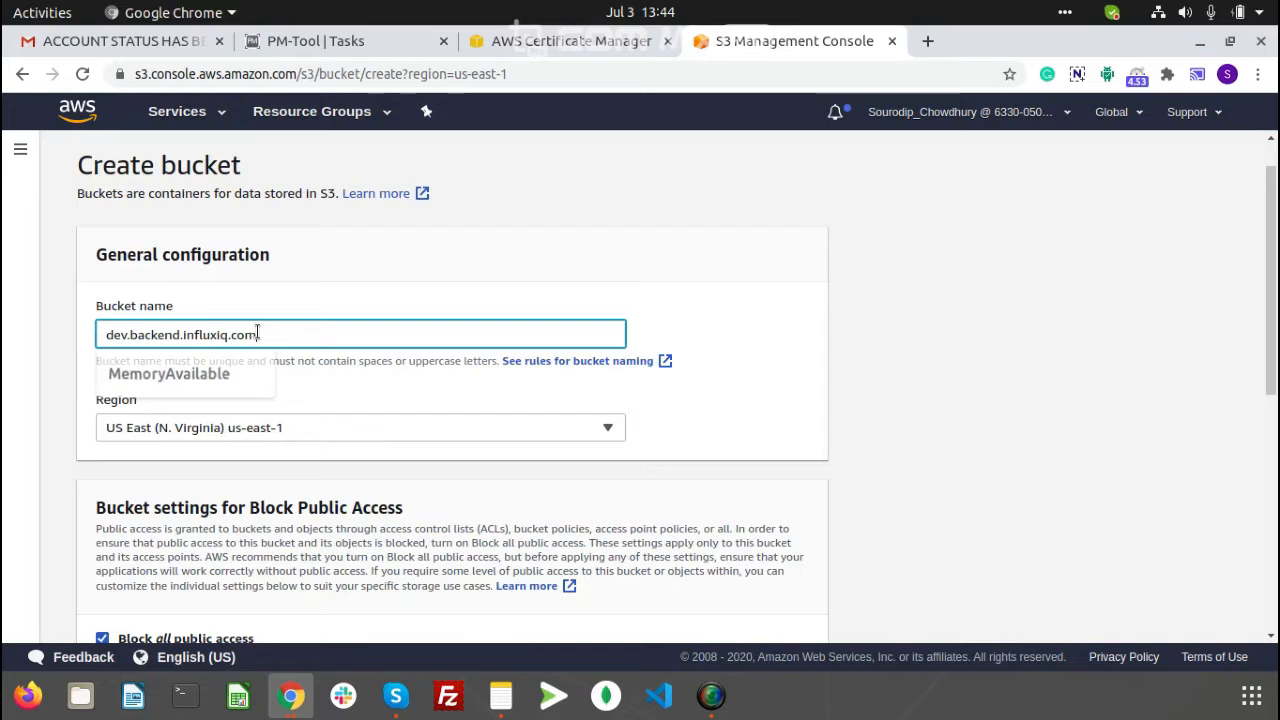
# - Turn off Block all public access, acknowledge that the bucket might become public, and create the bucket
pyautogui.scroll(-2, 334, 388)
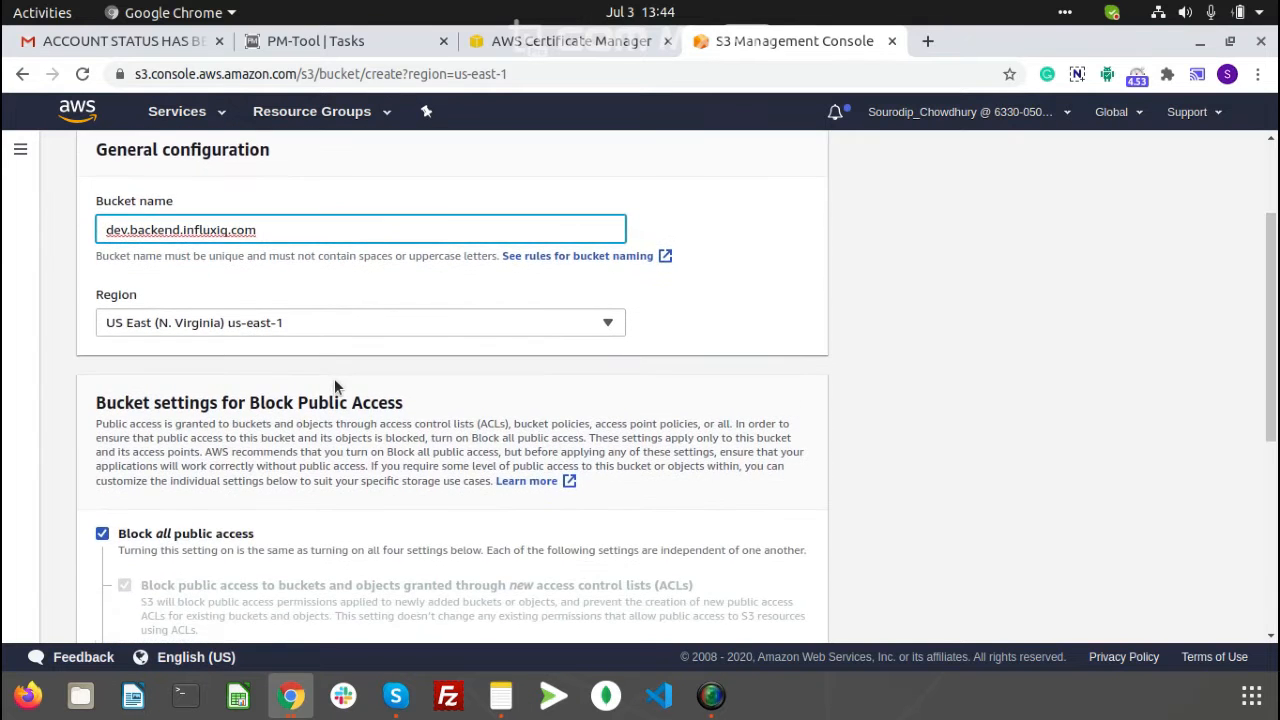
pyautogui.scroll(-4, 314, 381)
pyautogui.scroll(-2, 314, 381)
pyautogui.scroll(3, 314, 381)
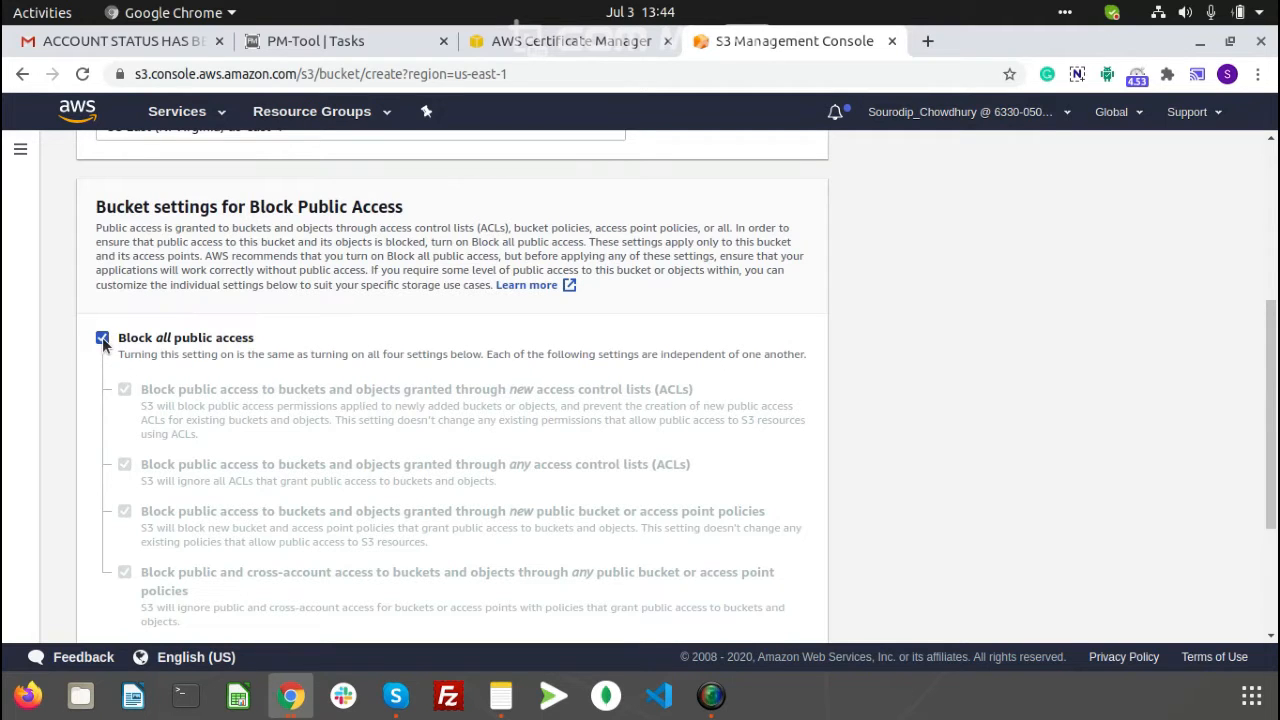
pyautogui.click(103, 340)
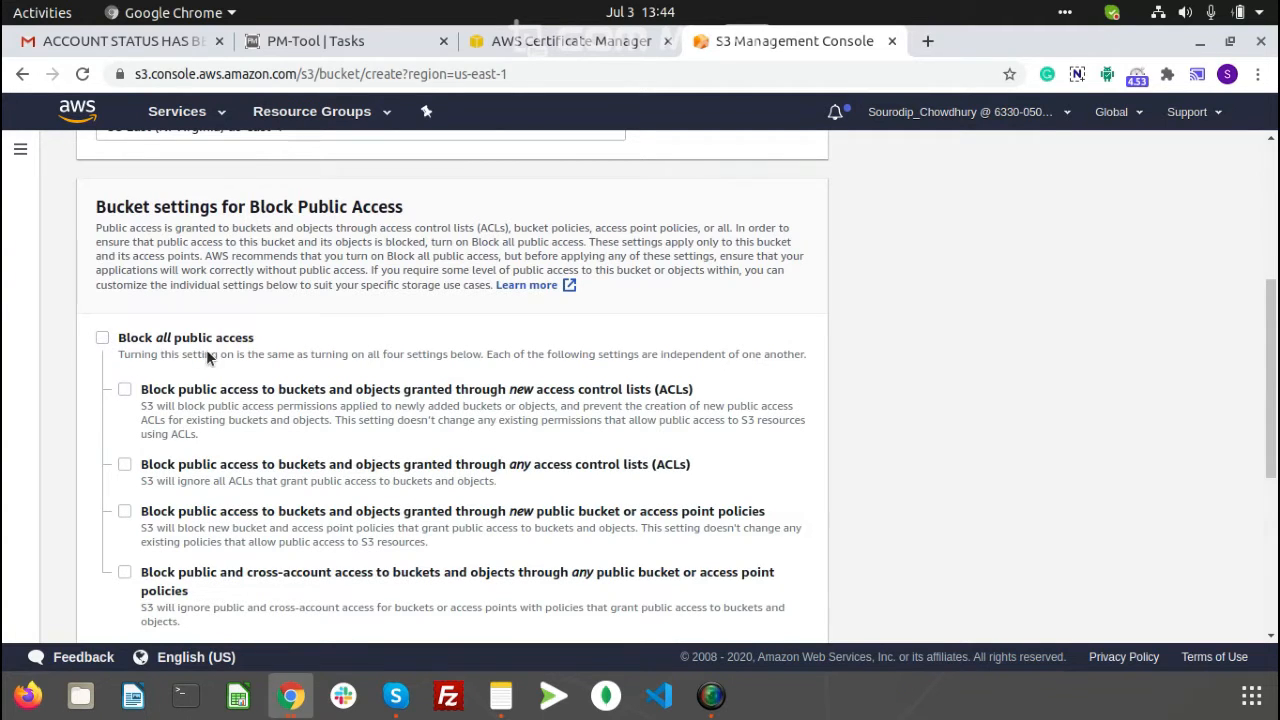
pyautogui.scroll(-5, 318, 346)
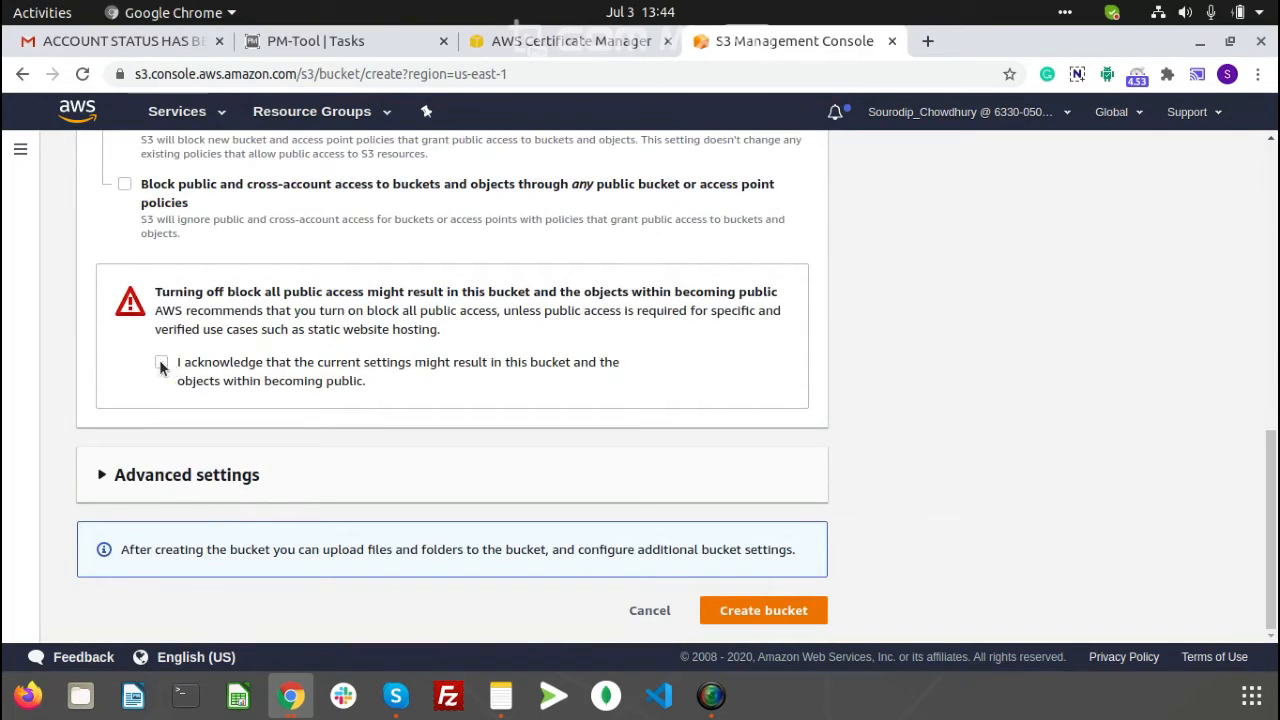
pyautogui.click(797, 610)
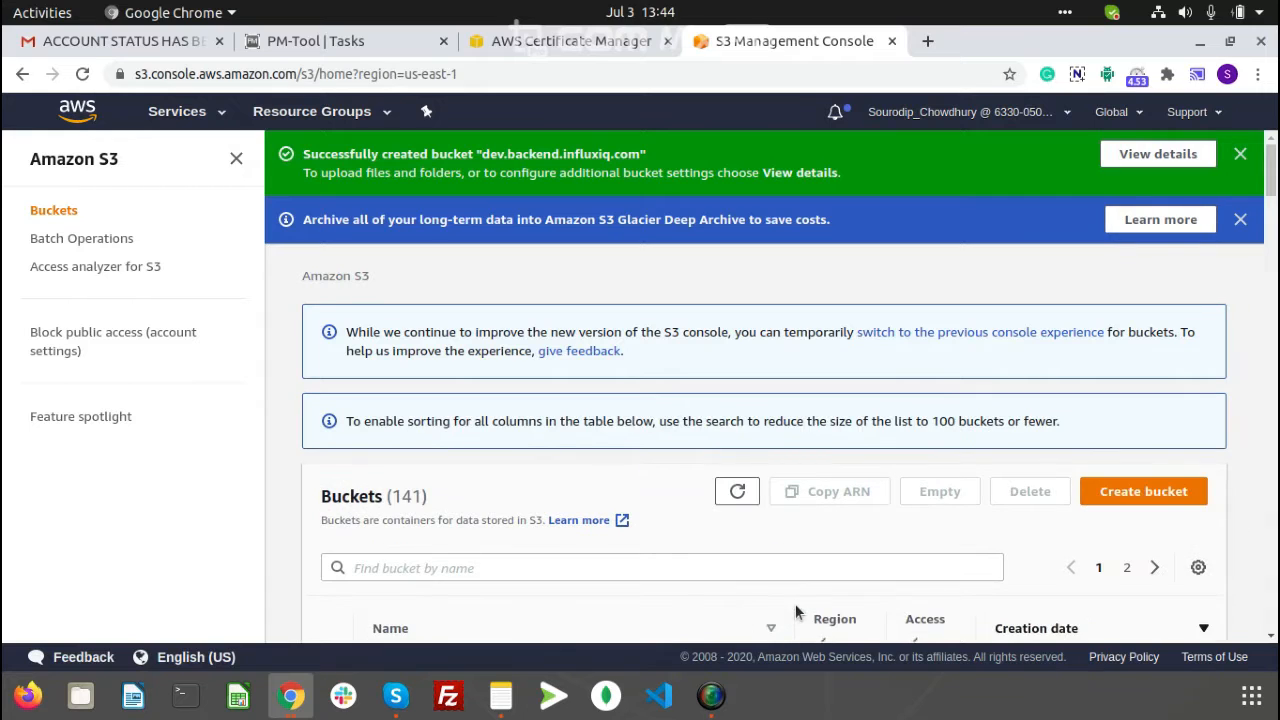
# - Find the new dev.backend.influxiq.com bucket in the bucket list and open it
pyautogui.scroll(-5, 837, 531)
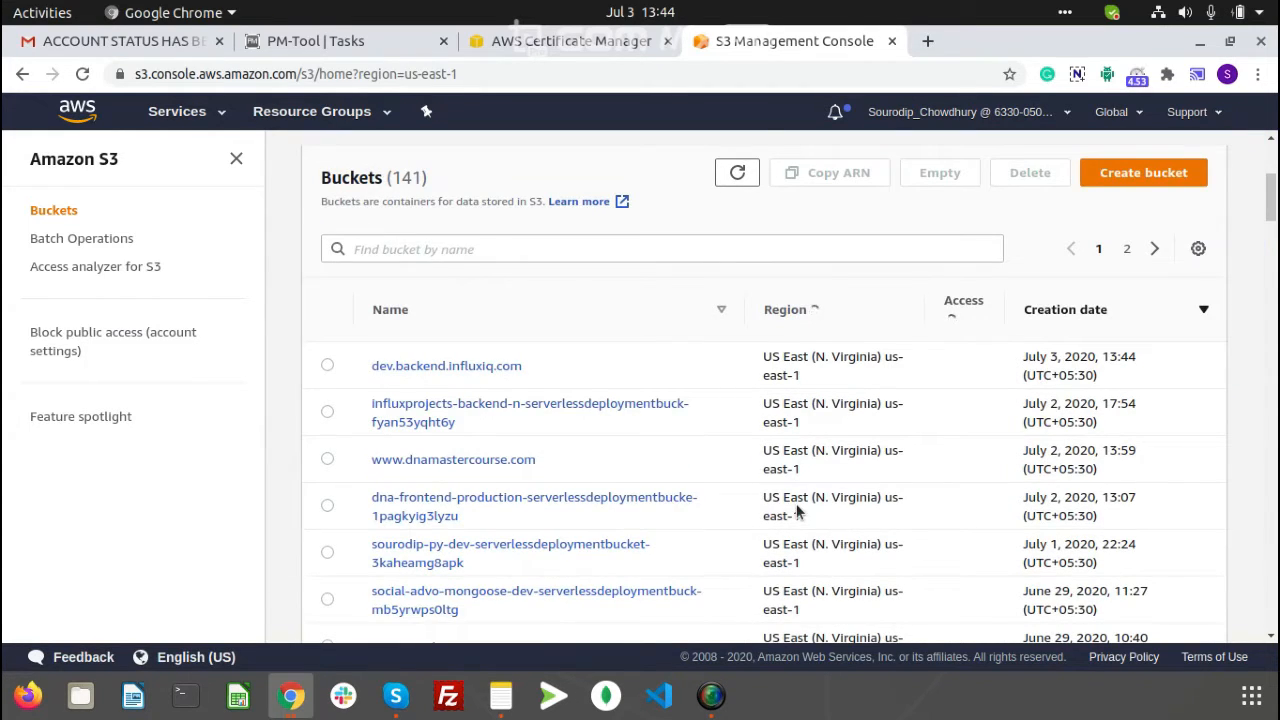
pyautogui.scroll(1, 796, 505)
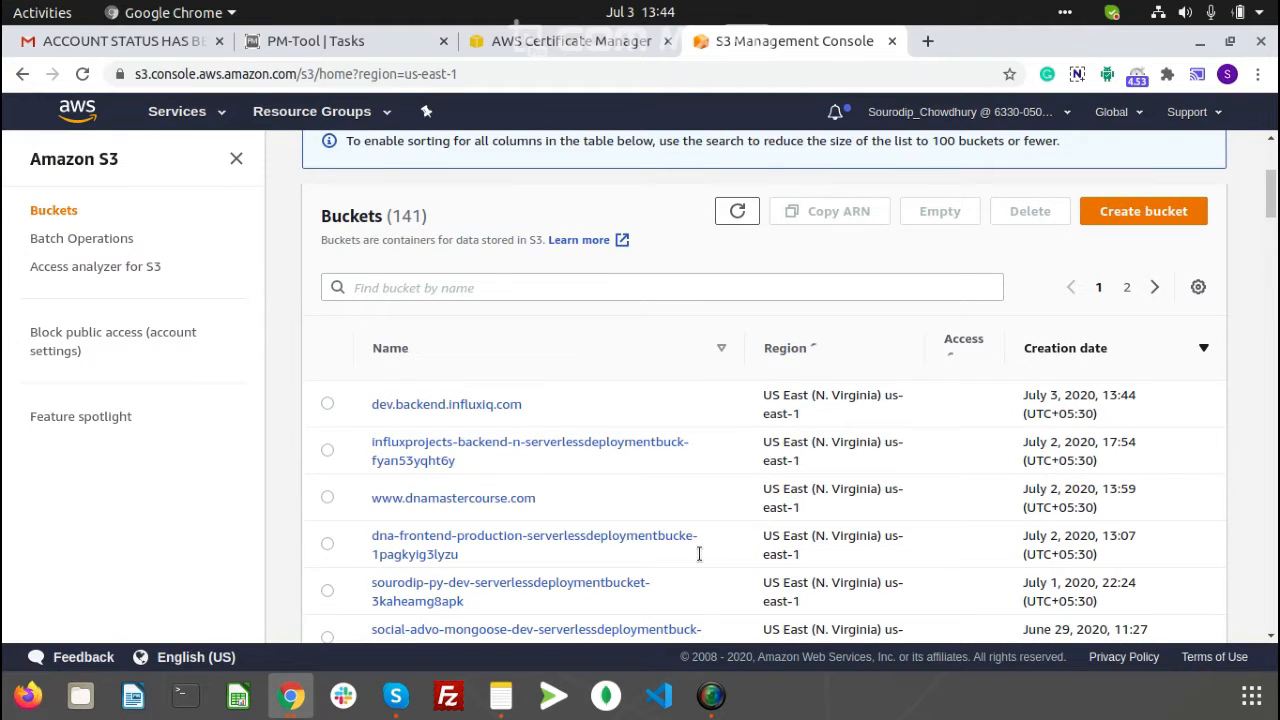
pyautogui.click(475, 403)
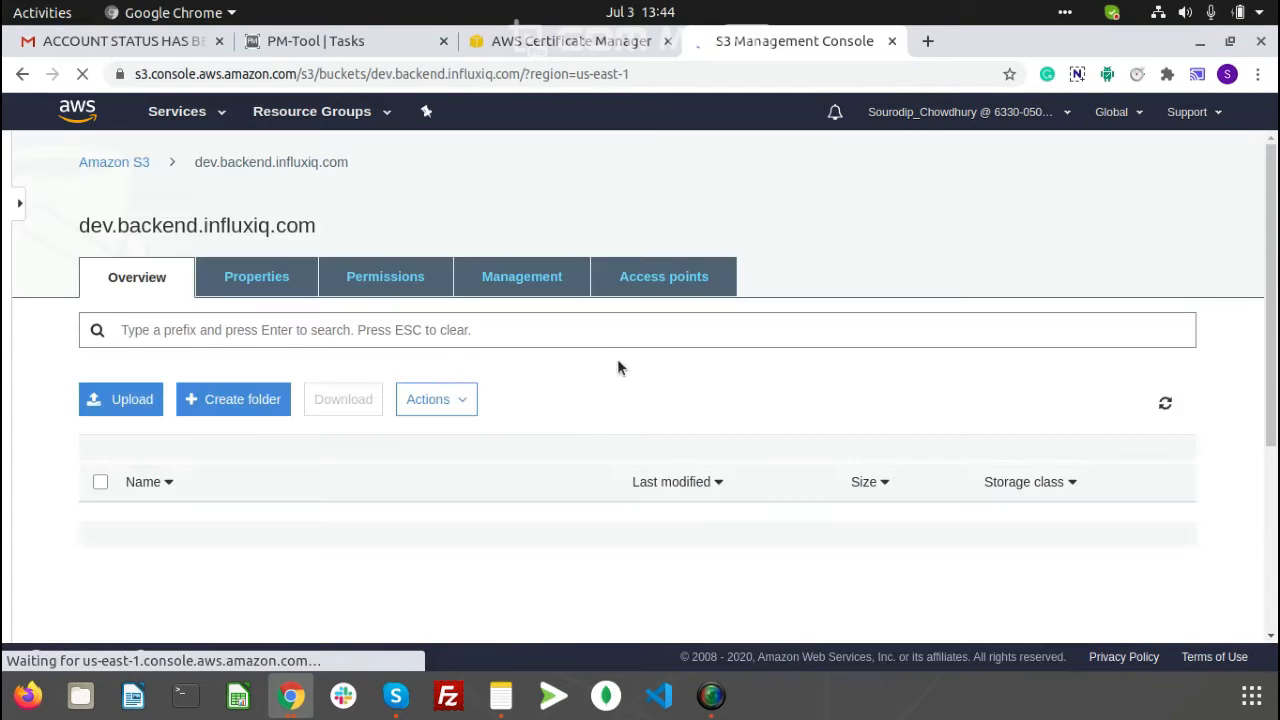
pyautogui.scroll(-2, 633, 366)
pyautogui.scroll(2, 633, 363)
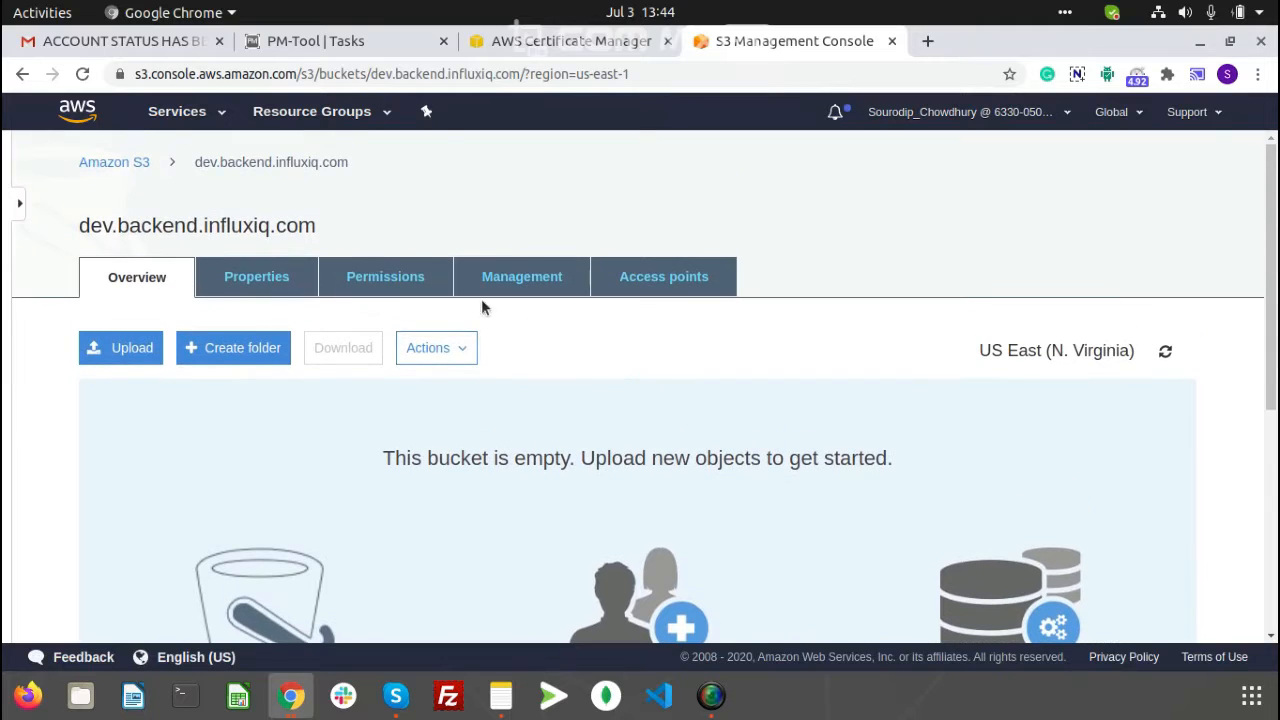
# - Open the bucket policy editor in the permissions of the dev.backend.influxiq.com bucket
pyautogui.click(337, 282)
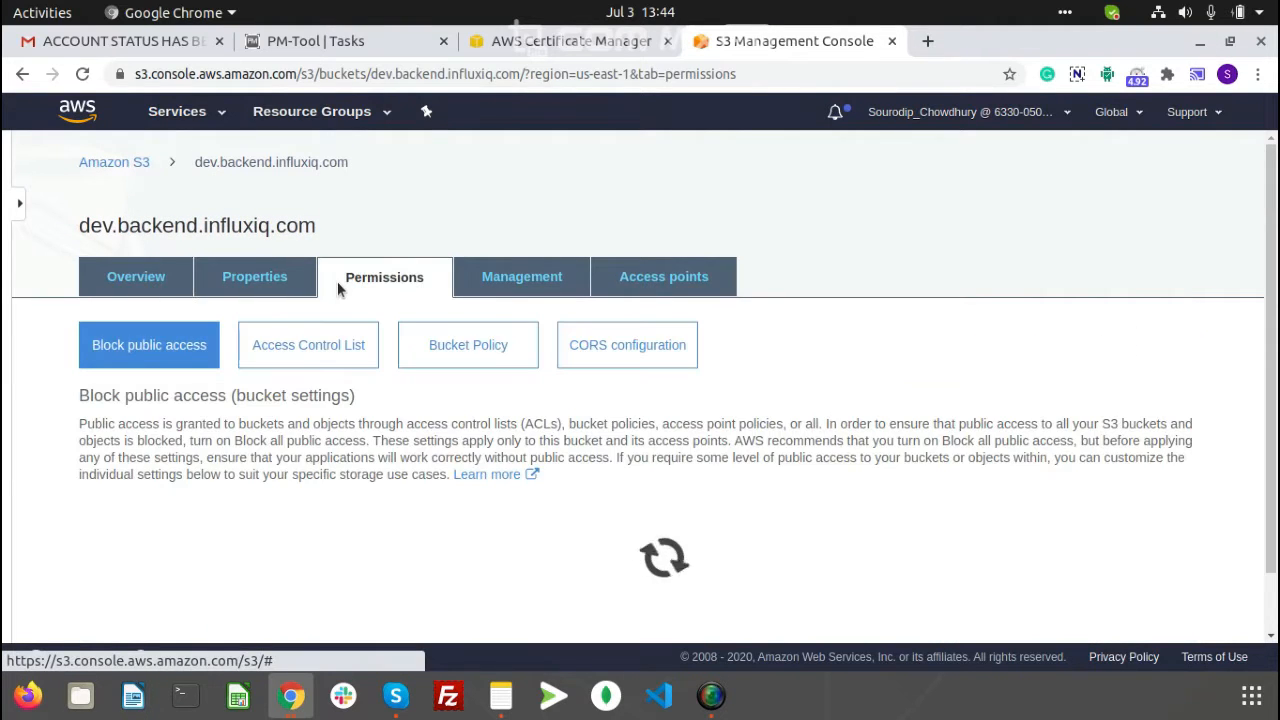
pyautogui.click(413, 359)
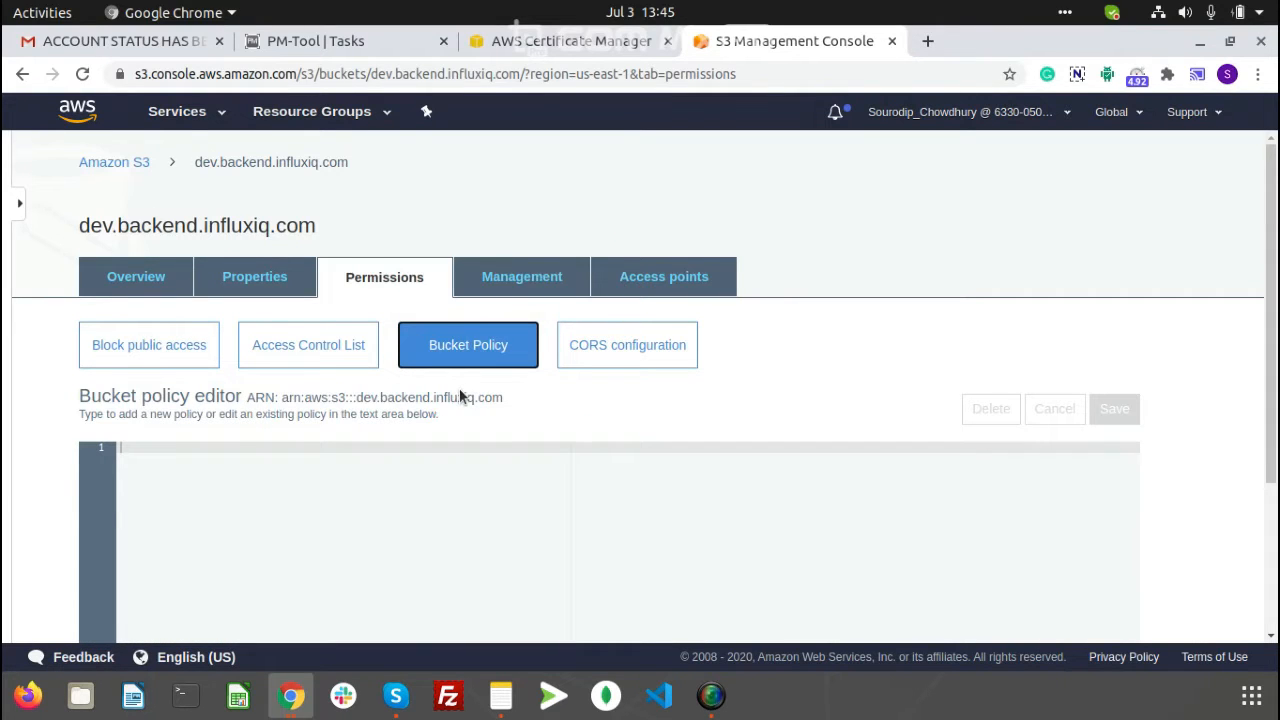
pyautogui.scroll(-4, 461, 397)
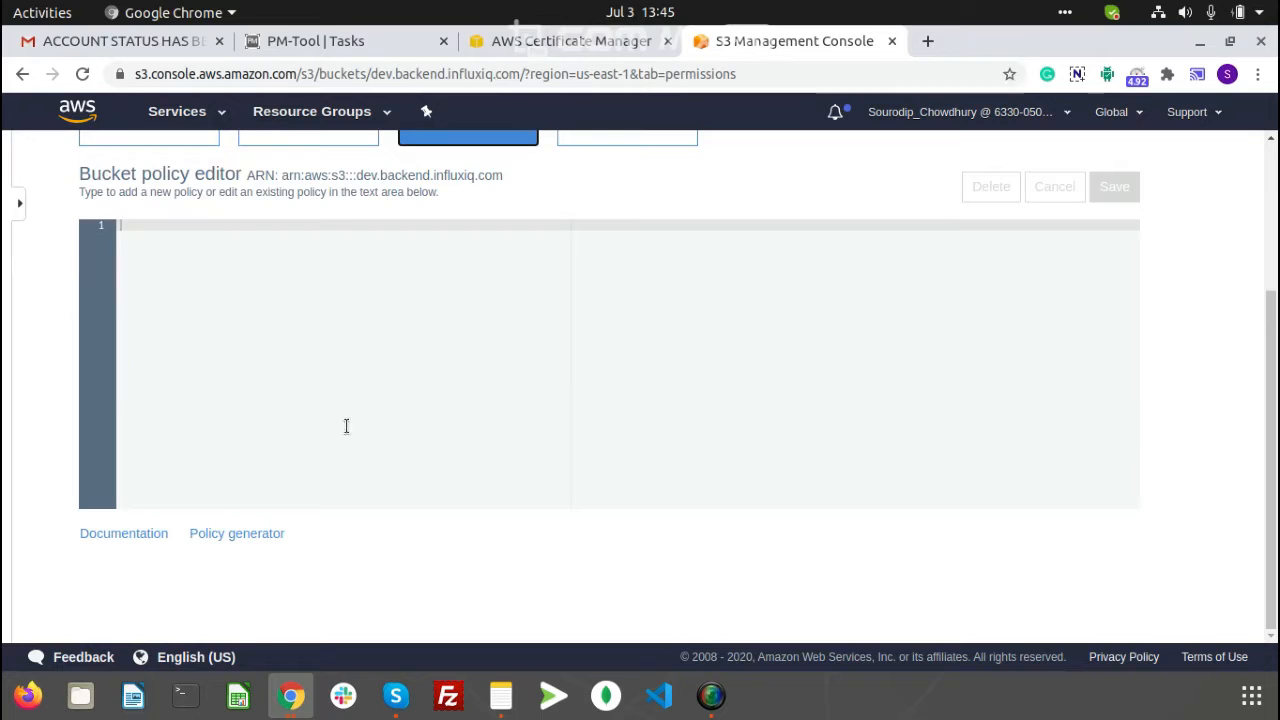
# - Open the bucket policy documentation from the policy editor and go to its Bucket Policy Examples page
pyautogui.click(128, 535)
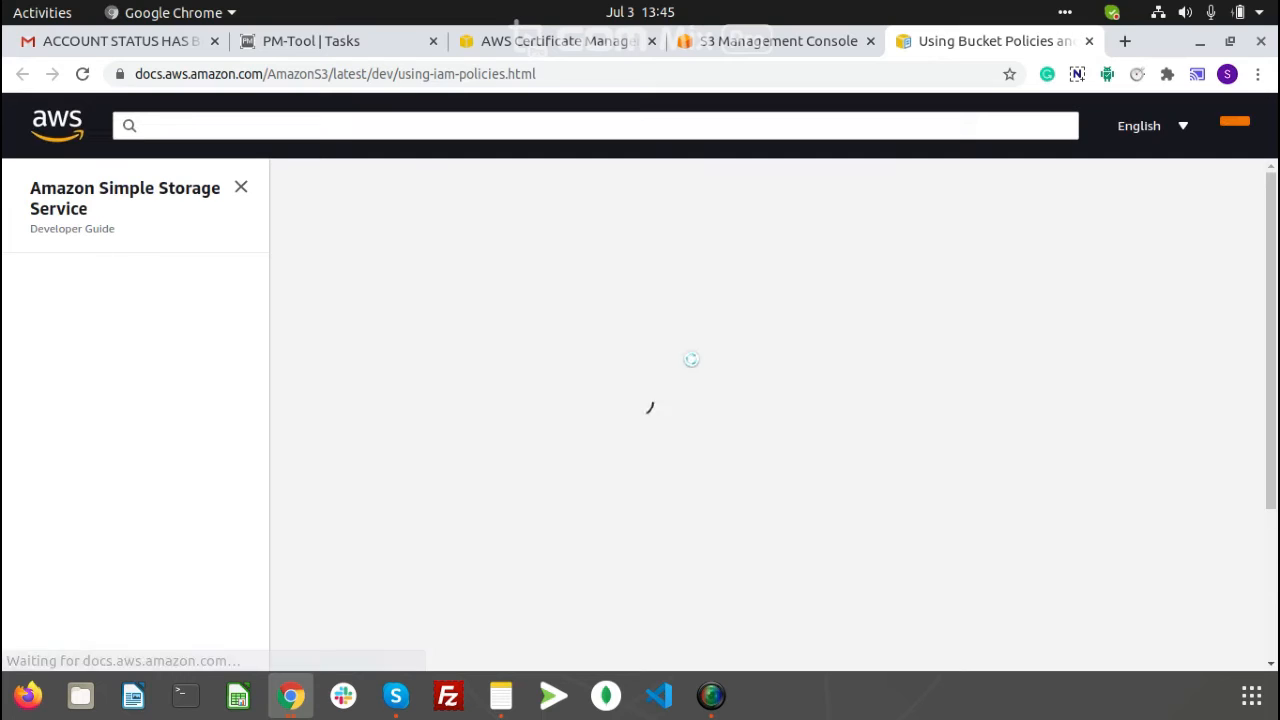
pyautogui.scroll(-5, 656, 369)
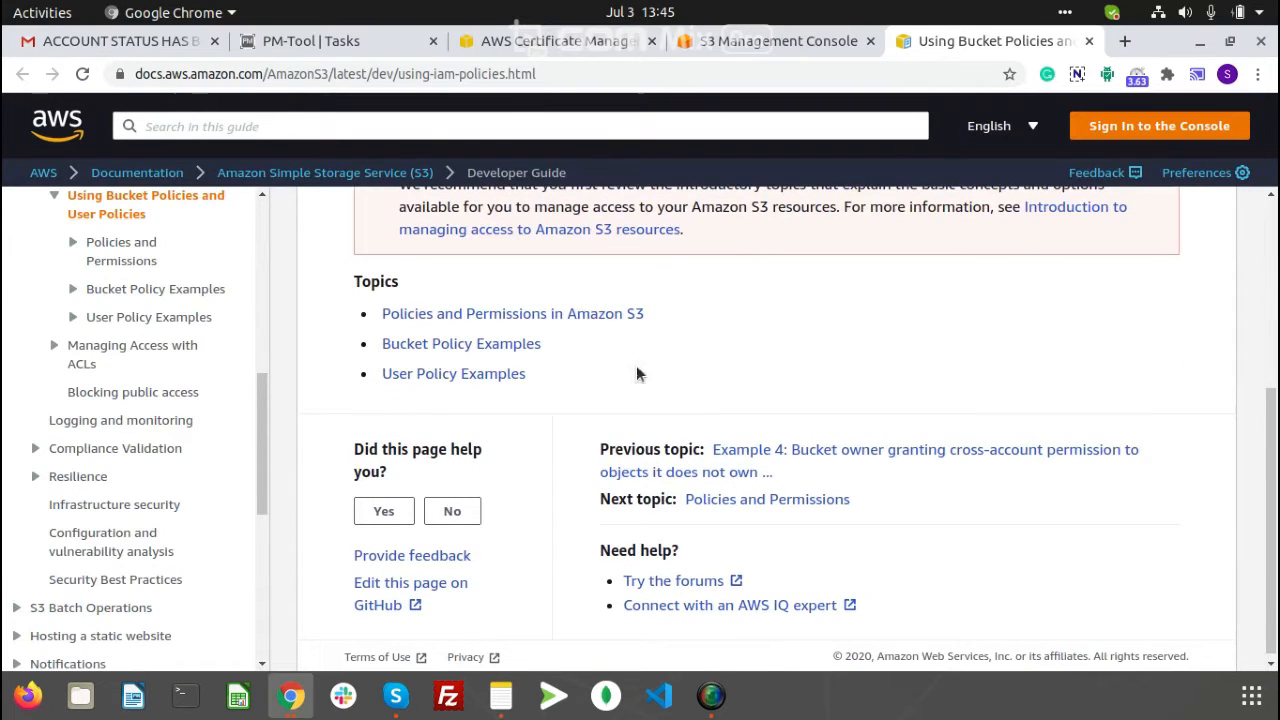
pyautogui.click(463, 345)
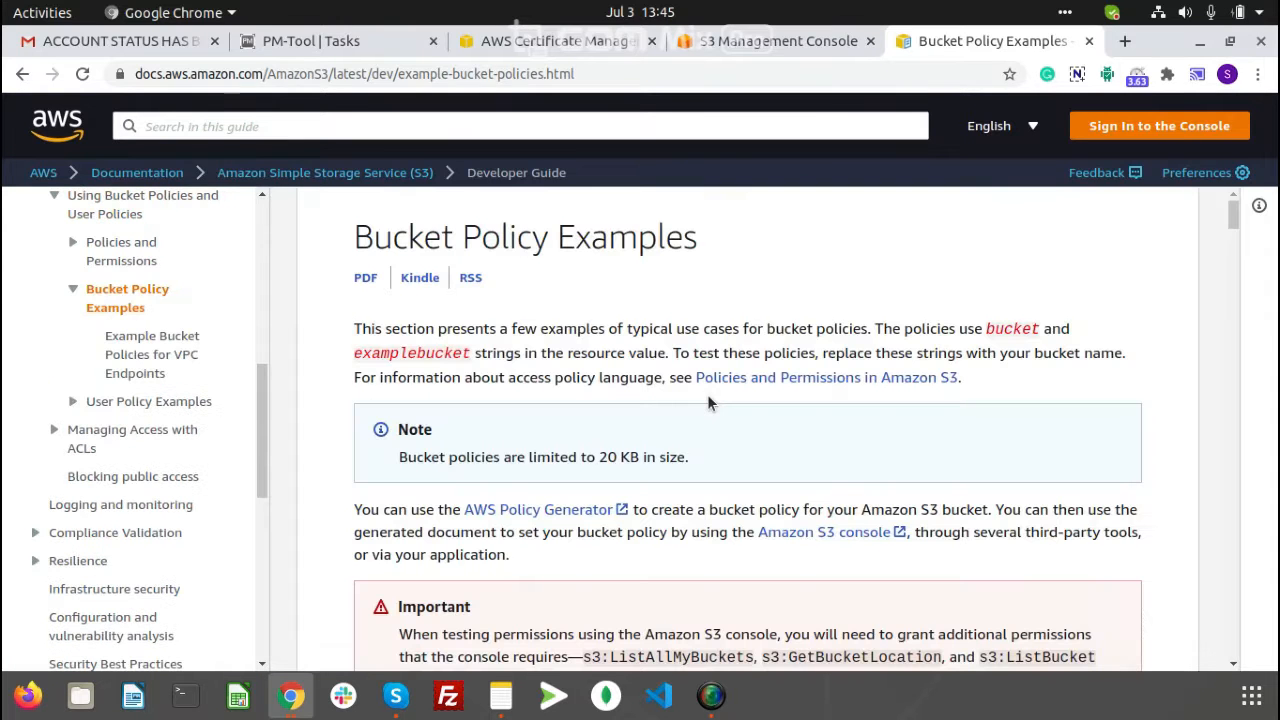
# - Find the example policy for granting read-only permission to an anonymous user and copy its full JSON code
pyautogui.scroll(-10, 708, 401)
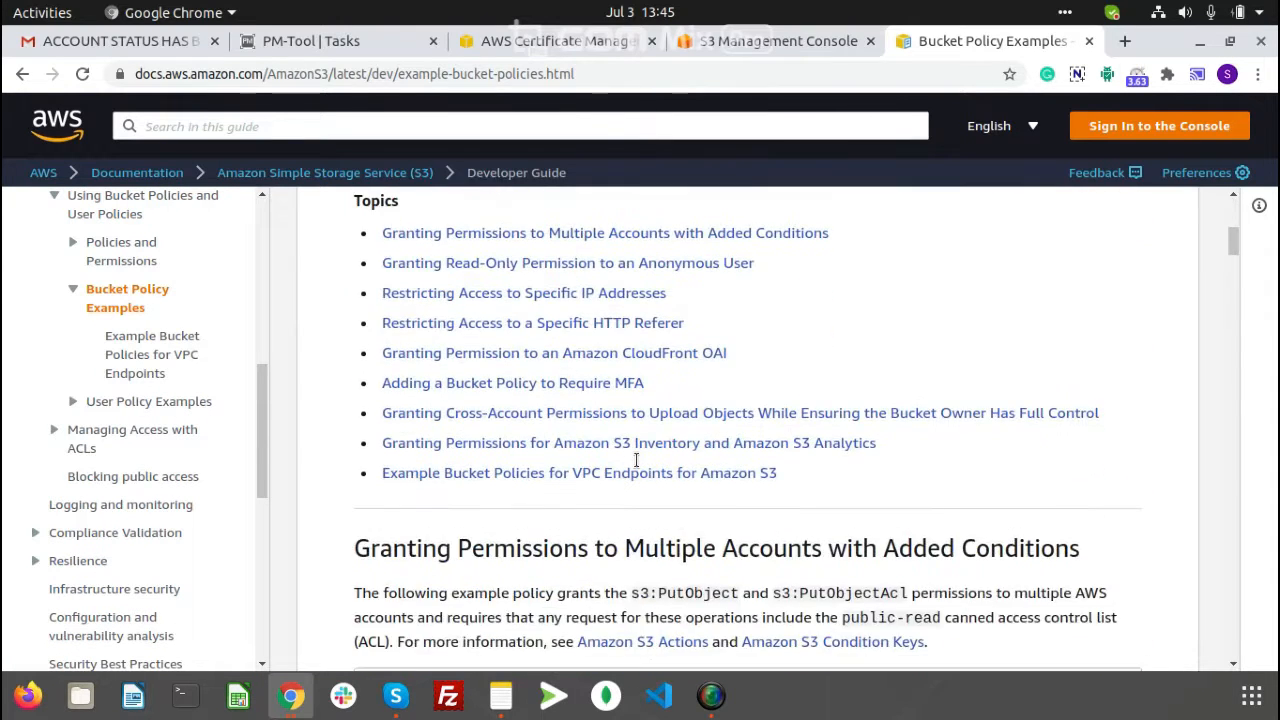
pyautogui.scroll(-4, 636, 460)
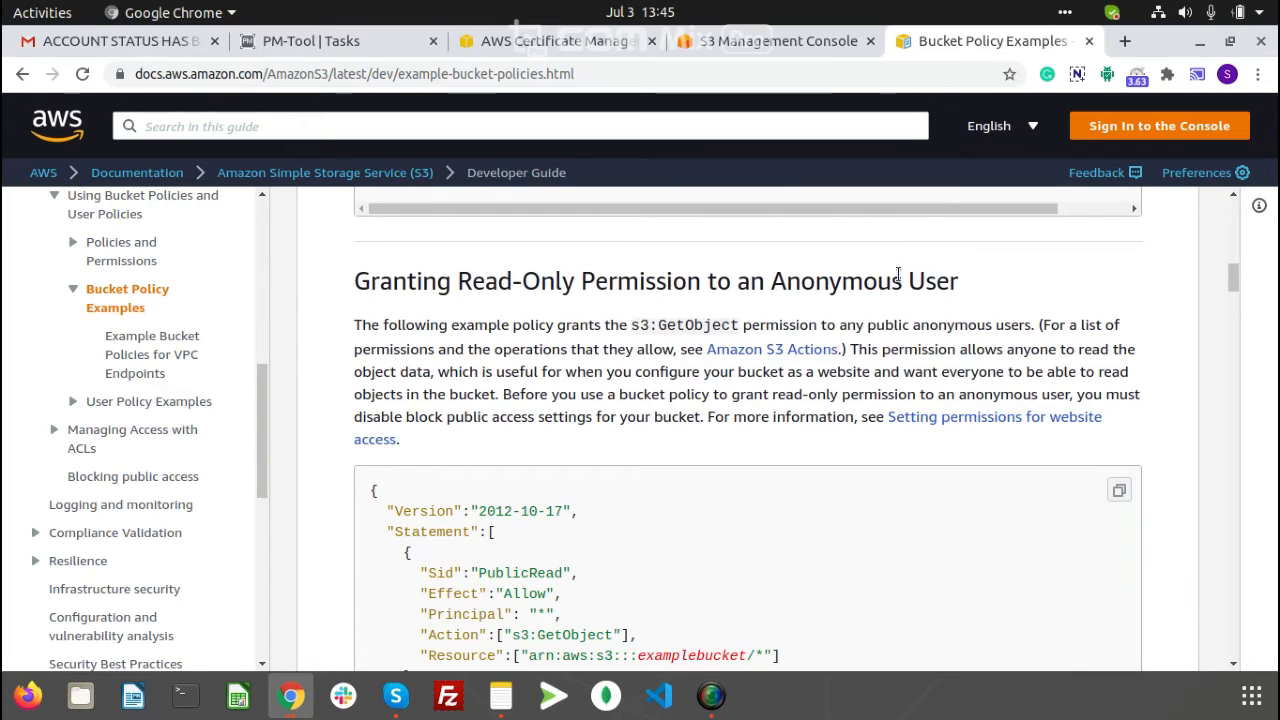
pyautogui.scroll(-3, 830, 320)
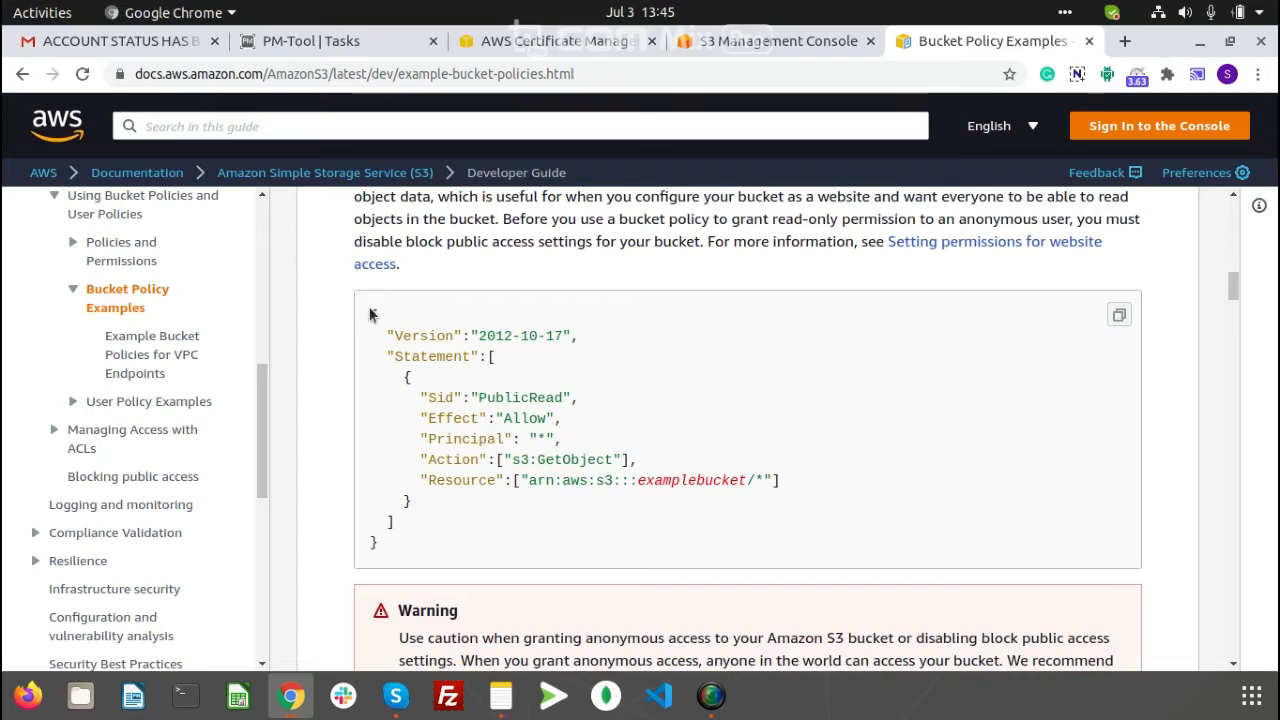
pyautogui.moveTo(370, 314); pyautogui.dragTo(459, 548)
pyautogui.hotkey('ctrl', 'c')
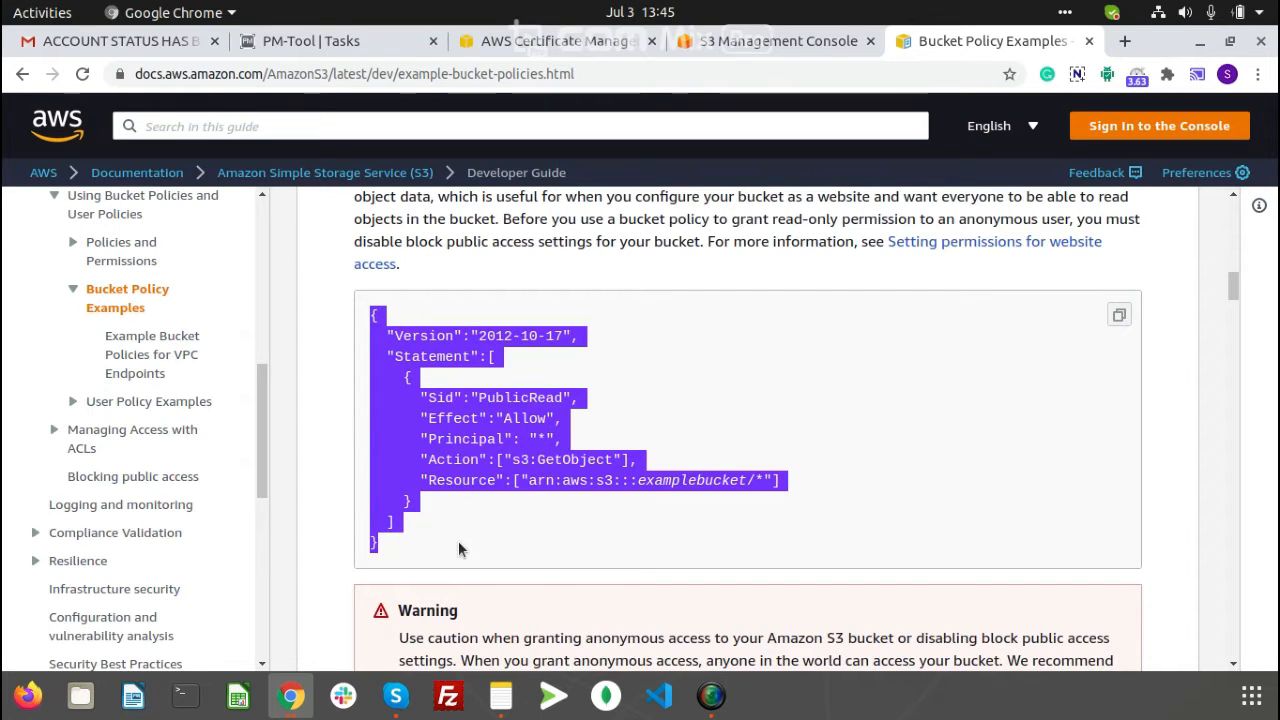
# - Return to the S3 bucket policy editor and paste the copied PublicRead policy into it
pyautogui.click(755, 44)
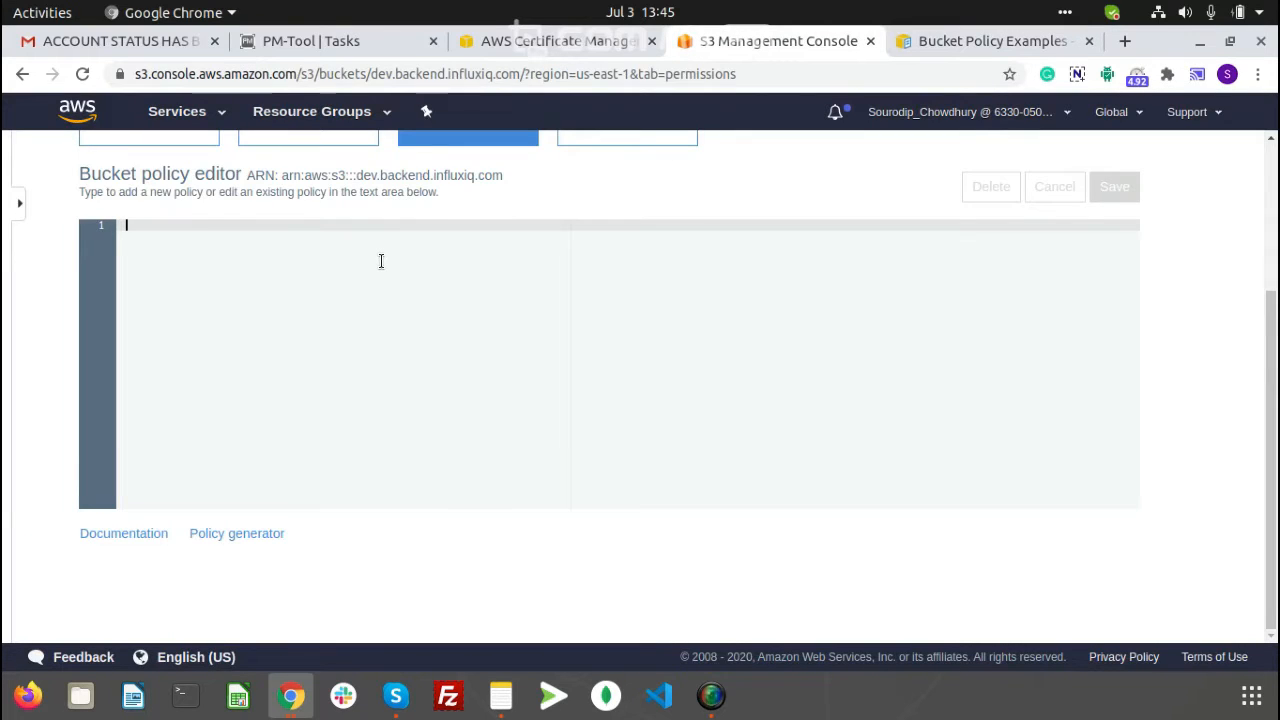
pyautogui.hotkey('ctrl', 'v')
pyautogui.scroll(2, 439, 245)
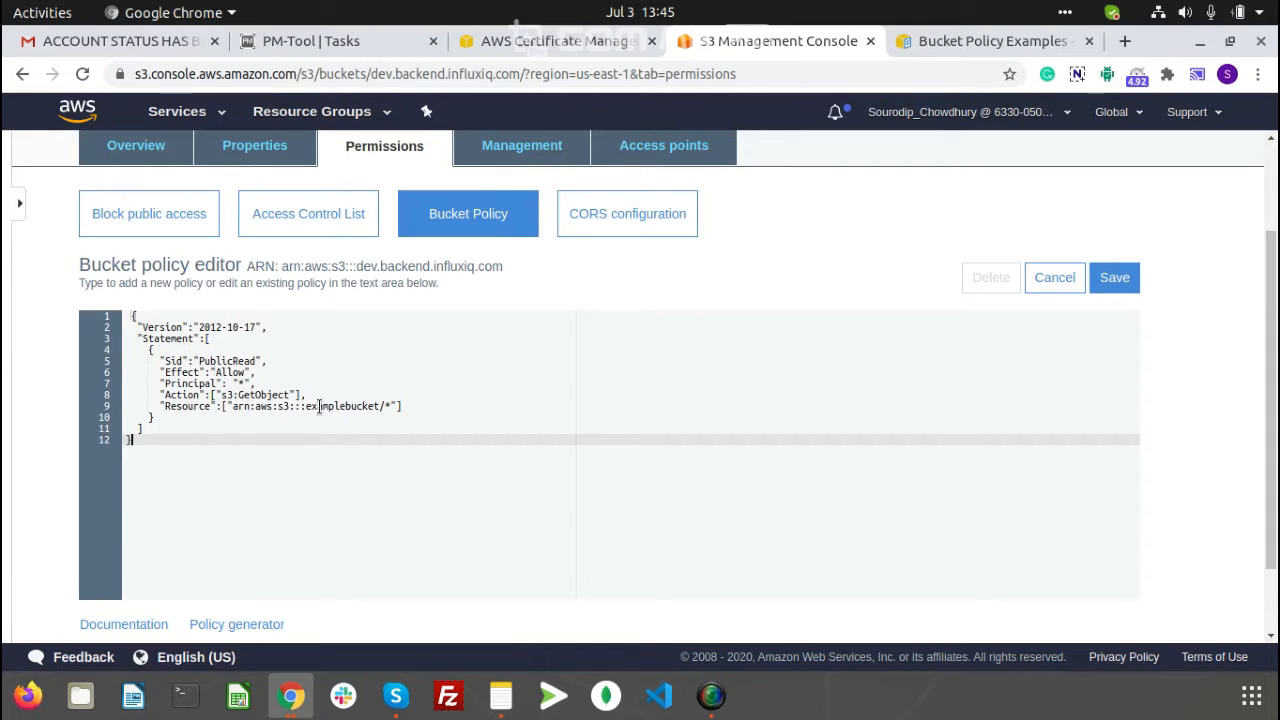
# - Replace examplebucket in the policy's Resource ARN with the copied bucket name dev.backend.influxiq.com and save the policy
pyautogui.moveTo(305, 406); pyautogui.dragTo(381, 406)
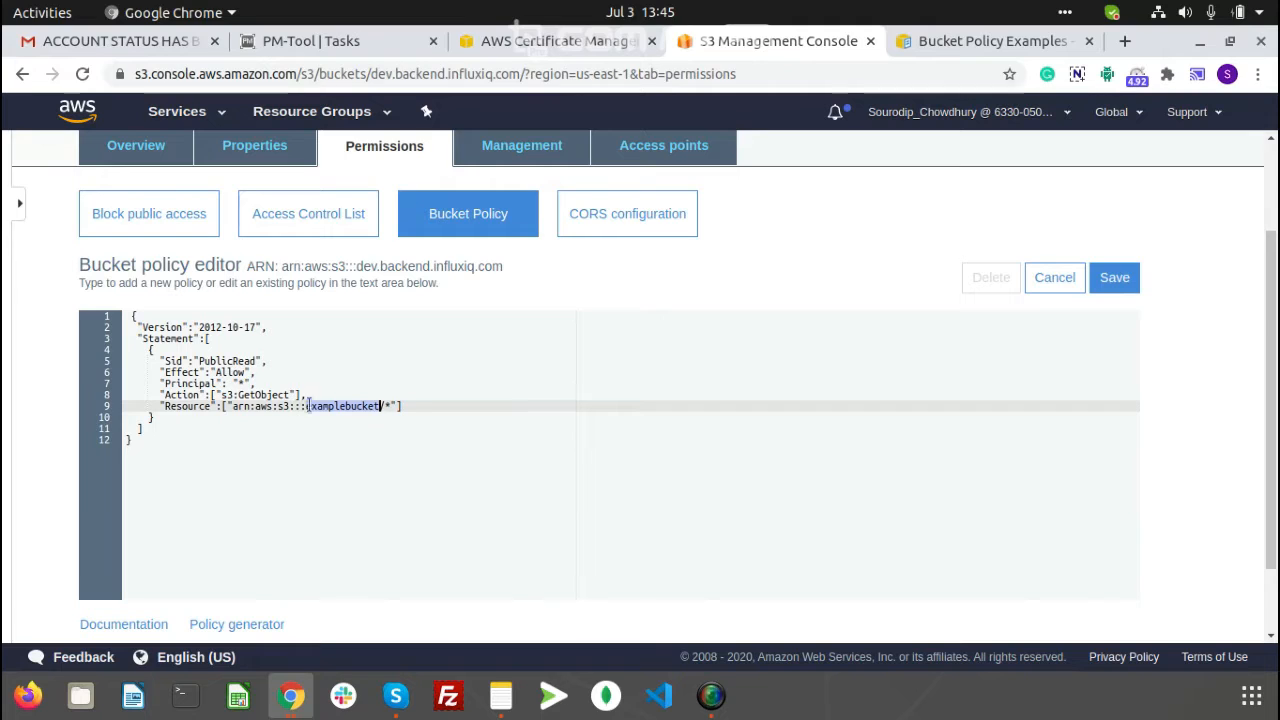
pyautogui.scroll(2, 476, 373)
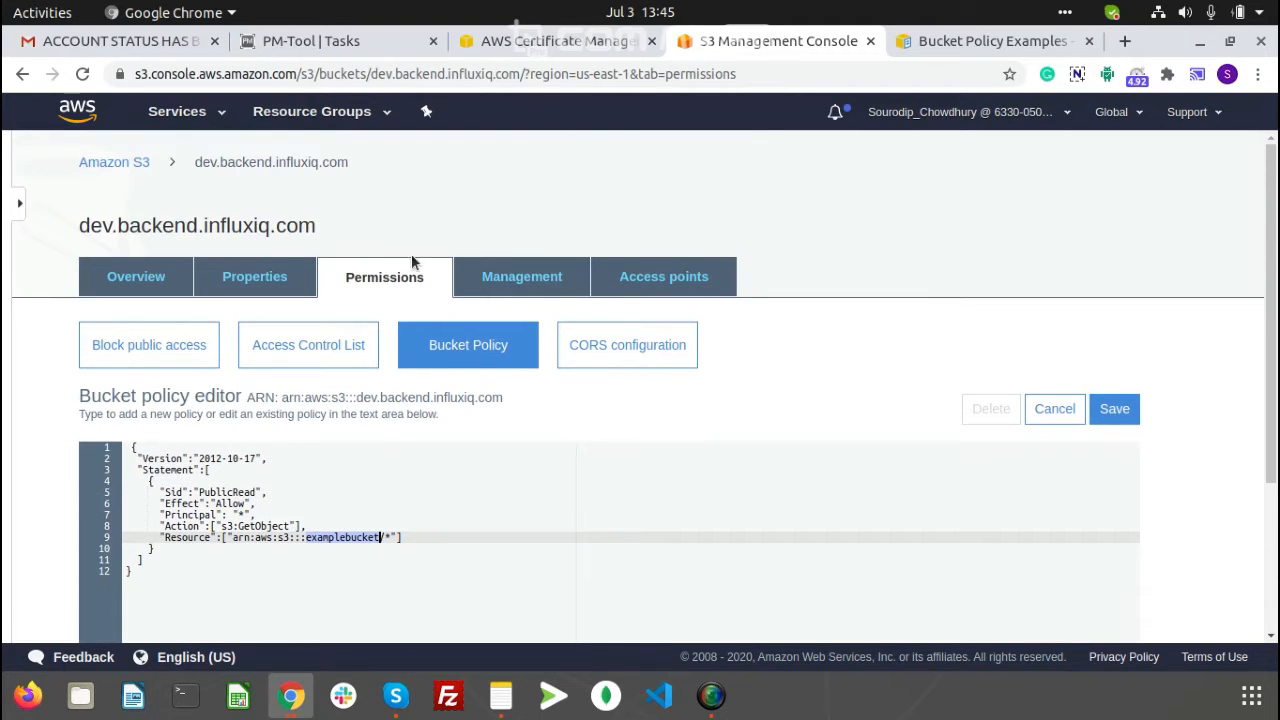
pyautogui.moveTo(346, 162); pyautogui.dragTo(198, 165)
pyautogui.hotkey('ctrl', 'c')
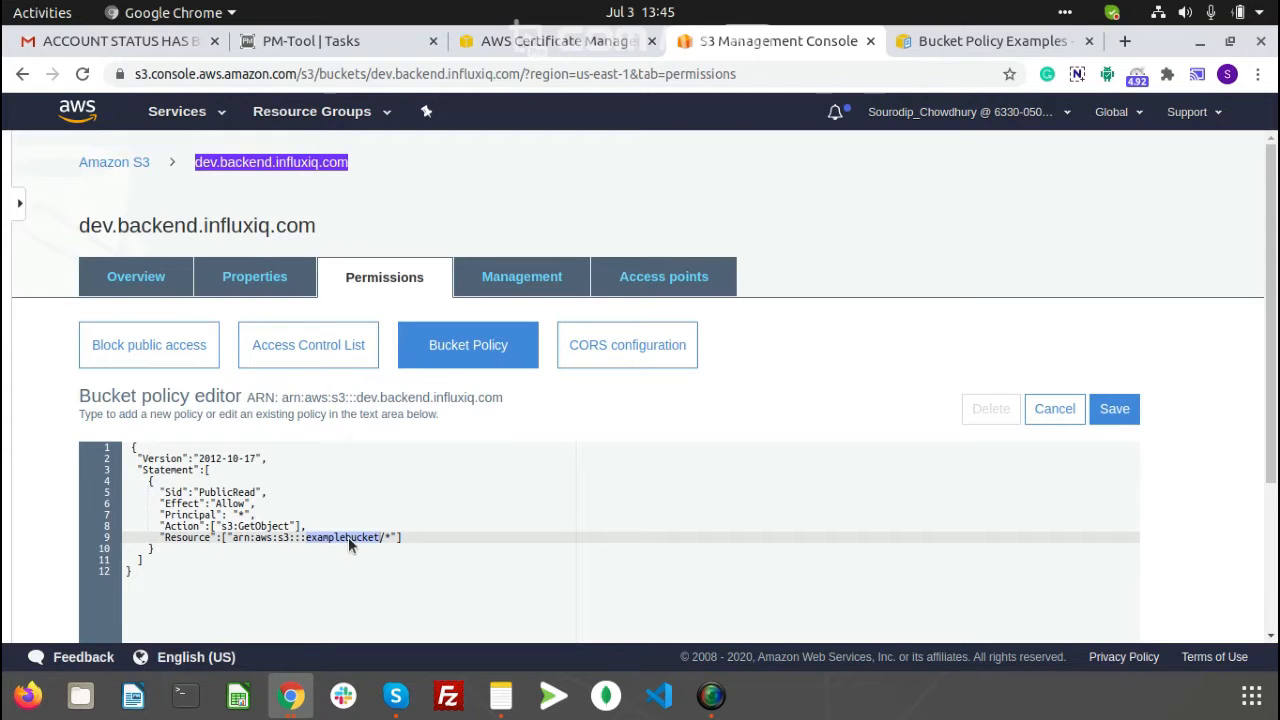
pyautogui.doubleClick(348, 537)
pyautogui.hotkey('ctrl', 'v')
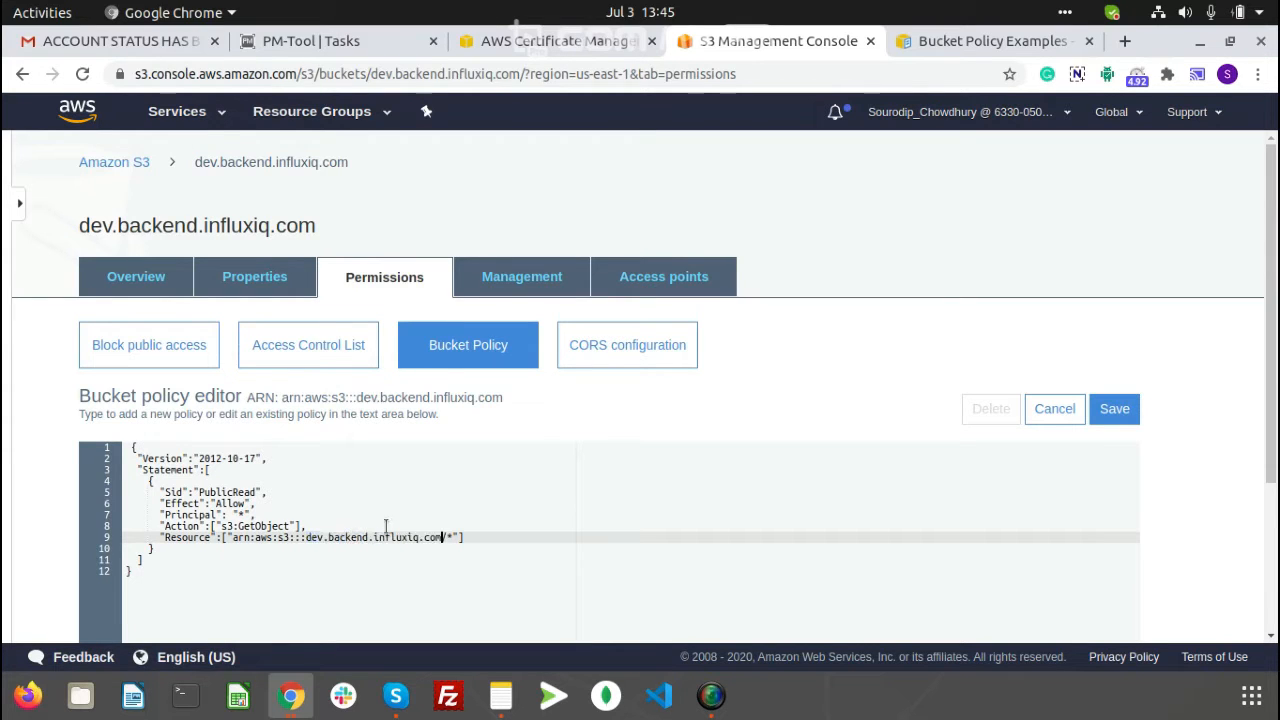
pyautogui.scroll(-1, 543, 500)
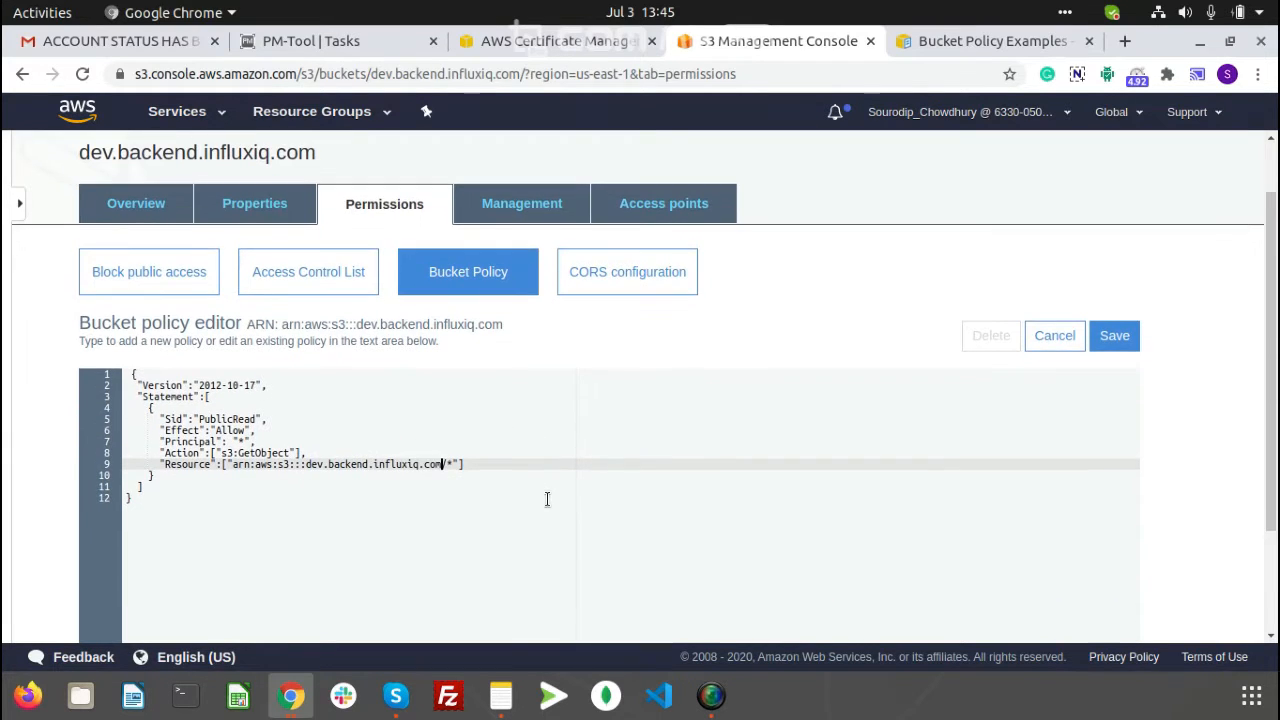
pyautogui.click(1114, 337)
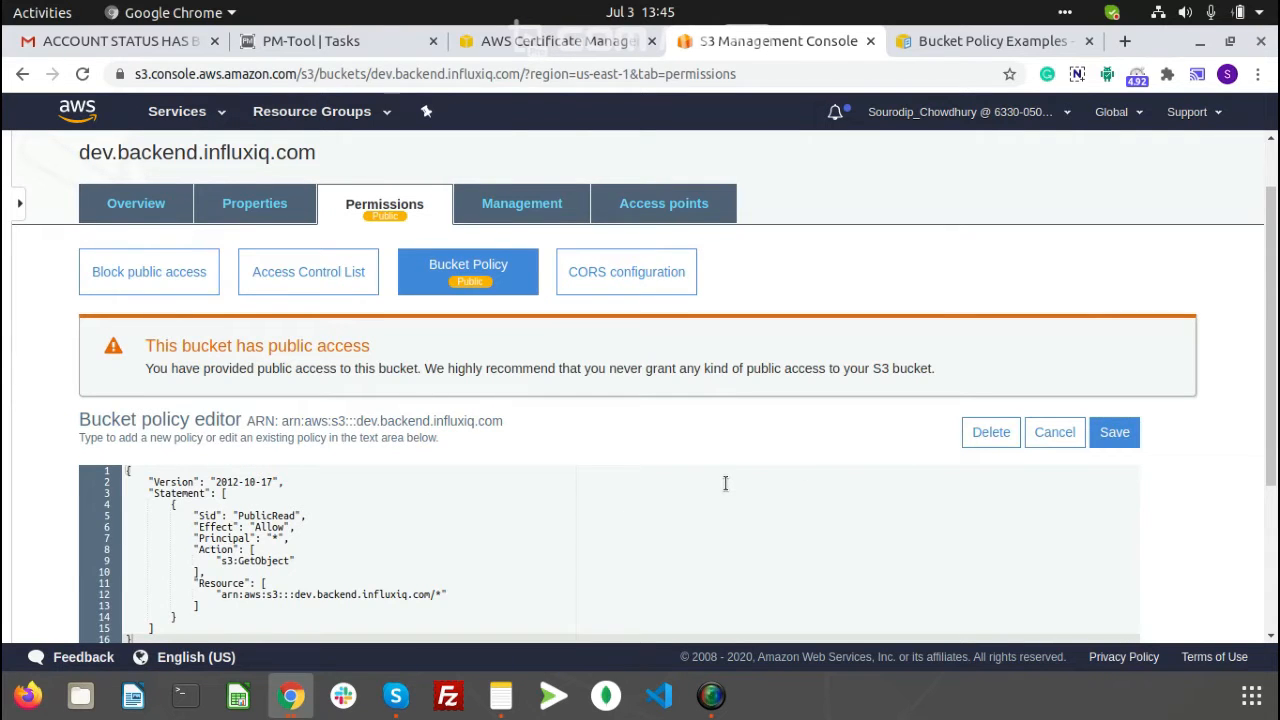
# - Open the Static website hosting settings in the bucket's properties and choose Use this bucket to host a website
pyautogui.scroll(-1, 726, 483)
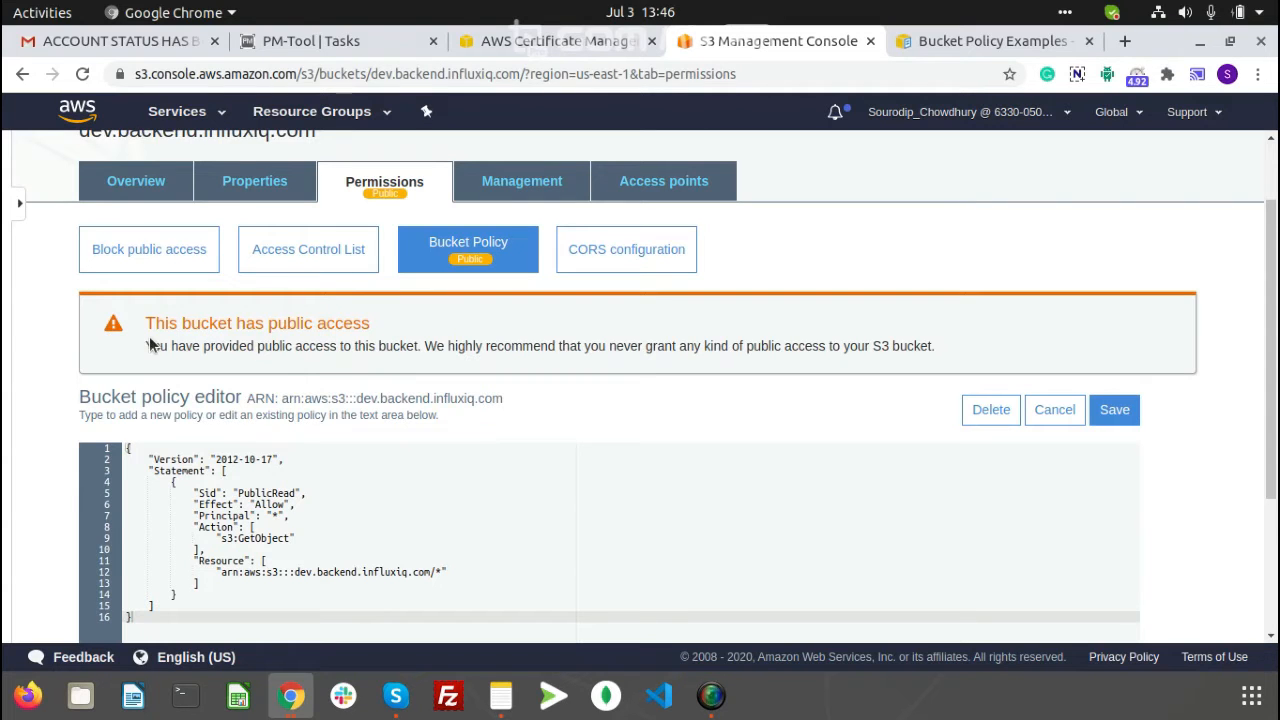
pyautogui.scroll(2, 150, 345)
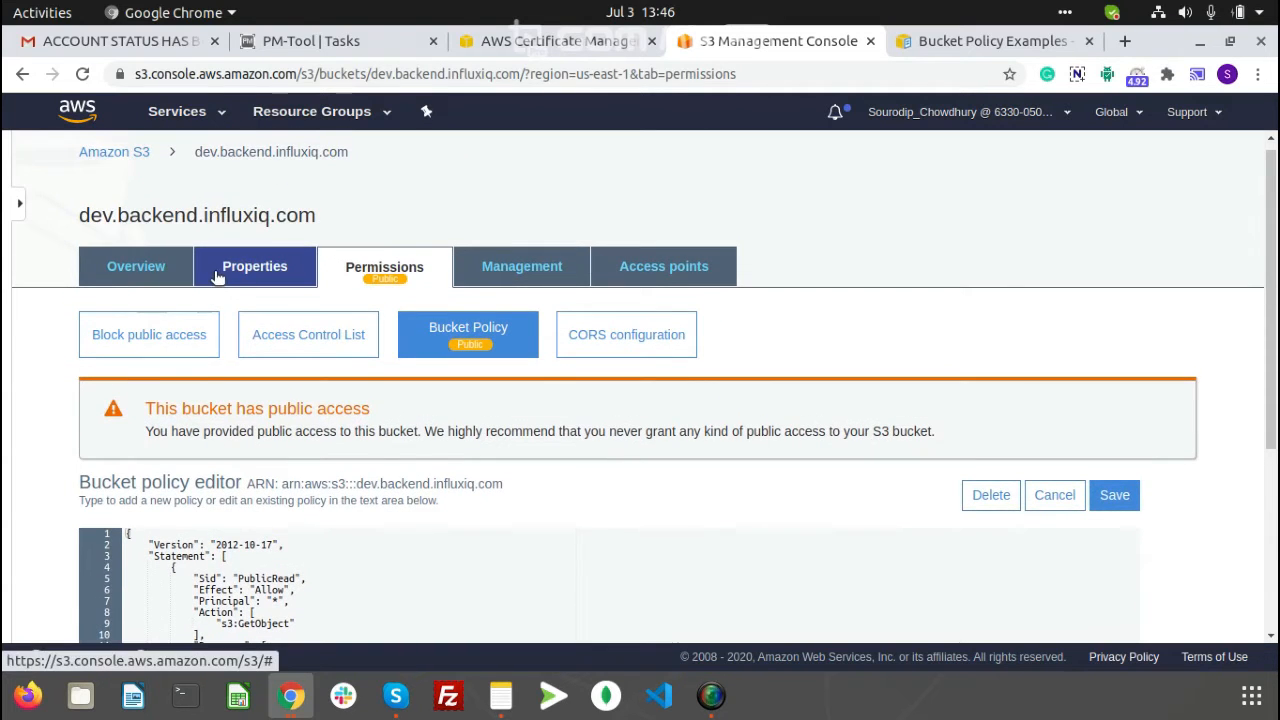
pyautogui.click(215, 277)
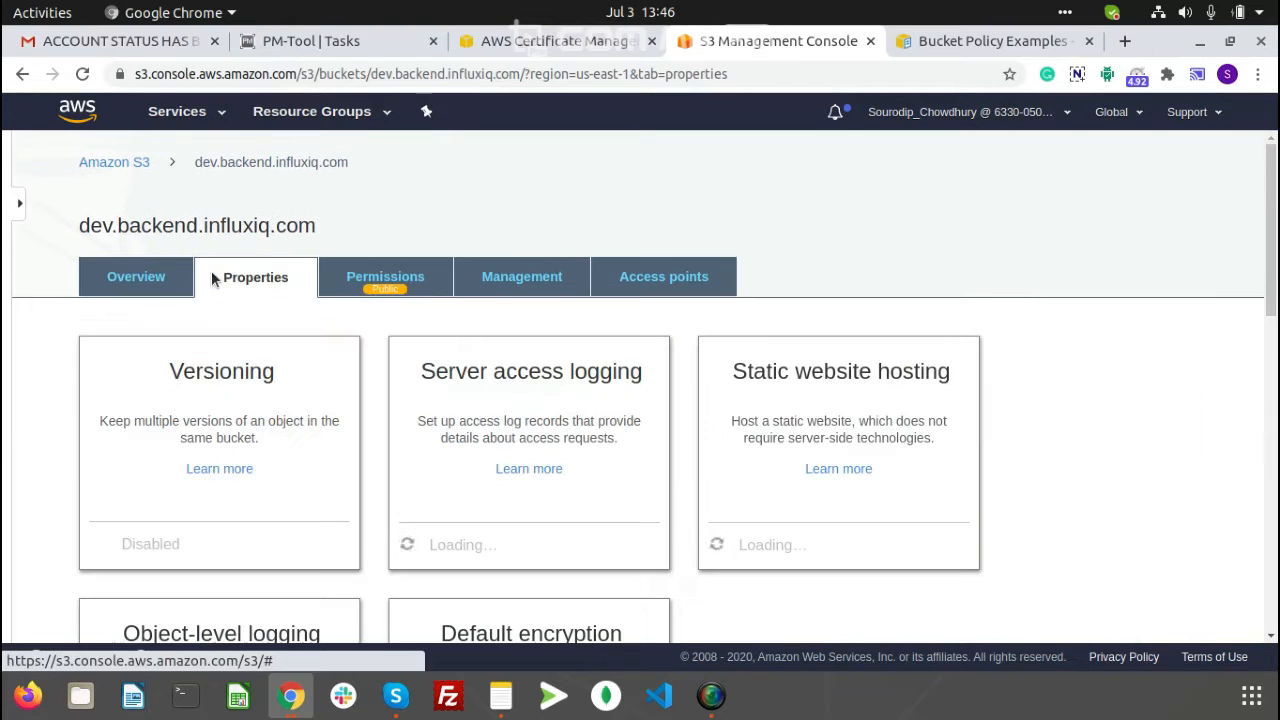
pyautogui.scroll(-2, 363, 421)
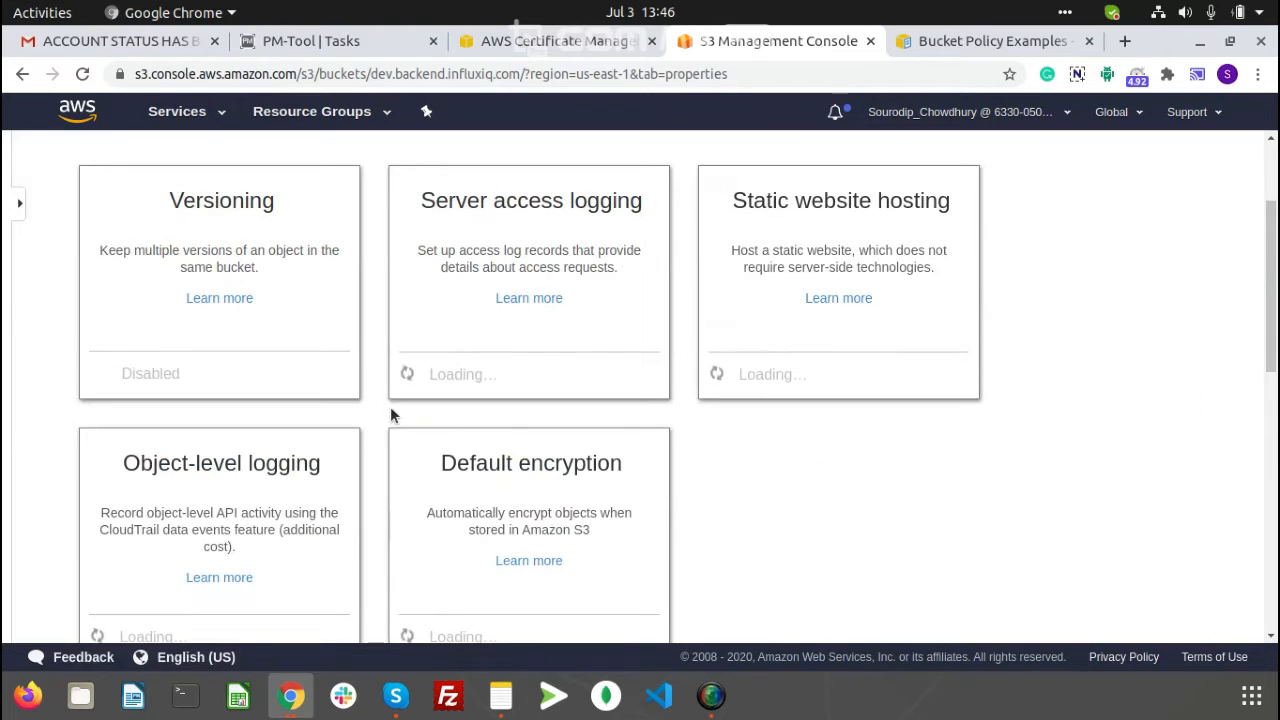
pyautogui.click(729, 335)
pyautogui.scroll(-2, 611, 386)
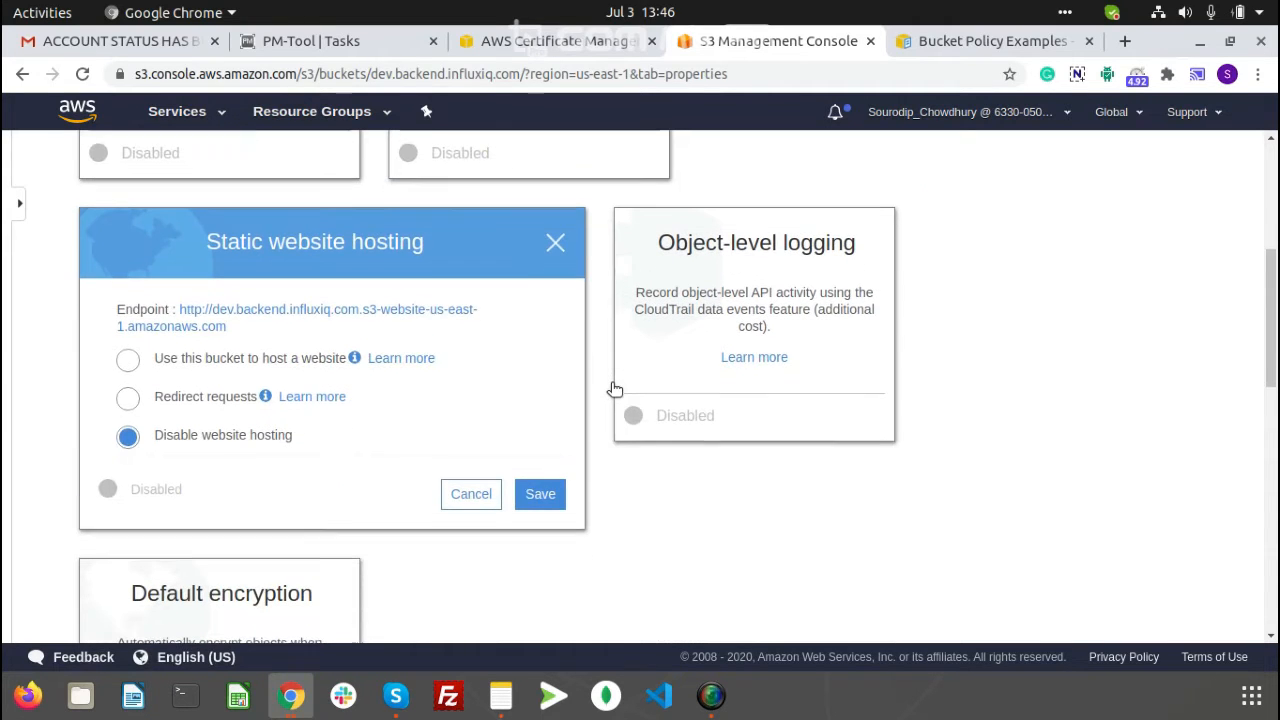
pyautogui.click(129, 361)
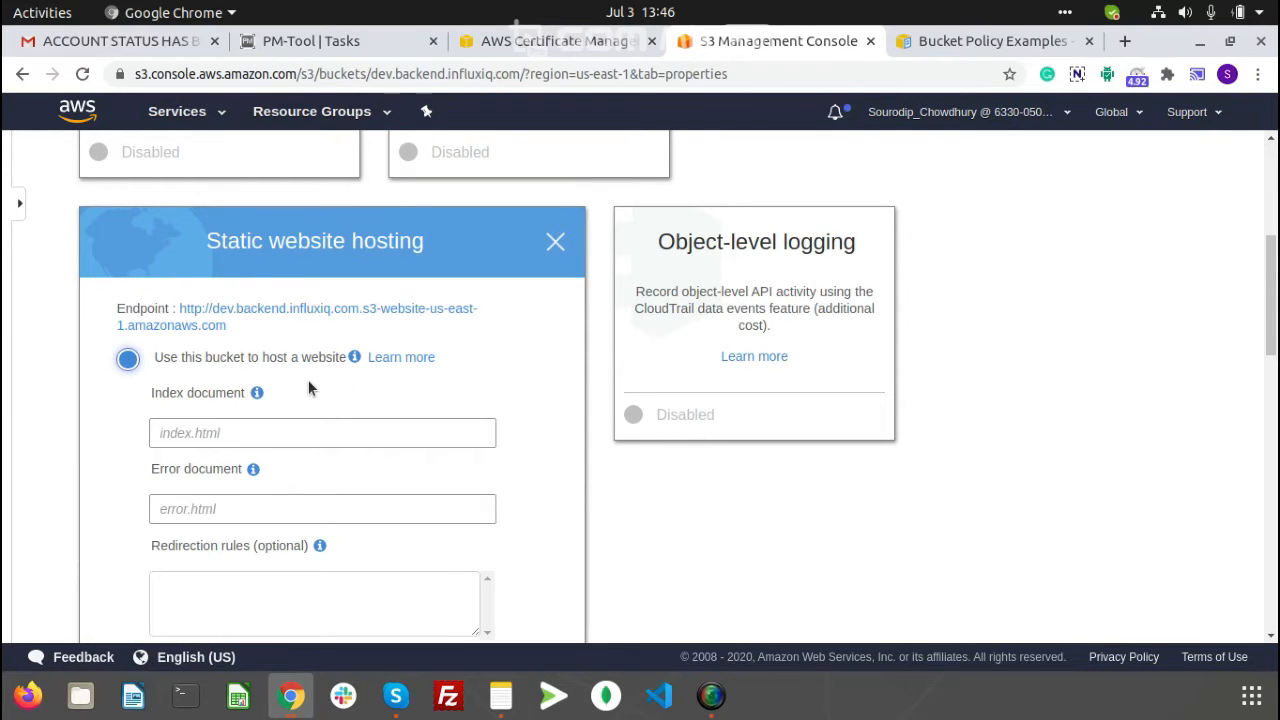
# - Set both the index document and the error document to index.html and save the static website hosting settings
pyautogui.scroll(-1, 308, 379)
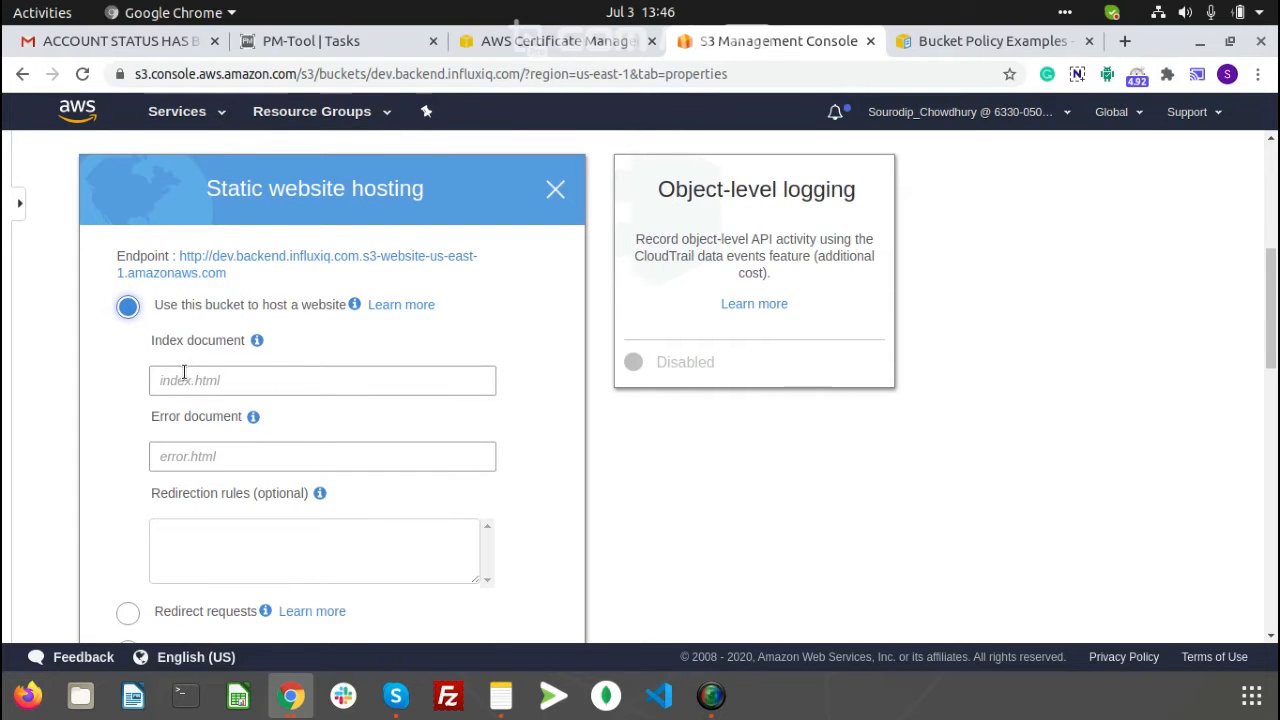
pyautogui.click(183, 376)
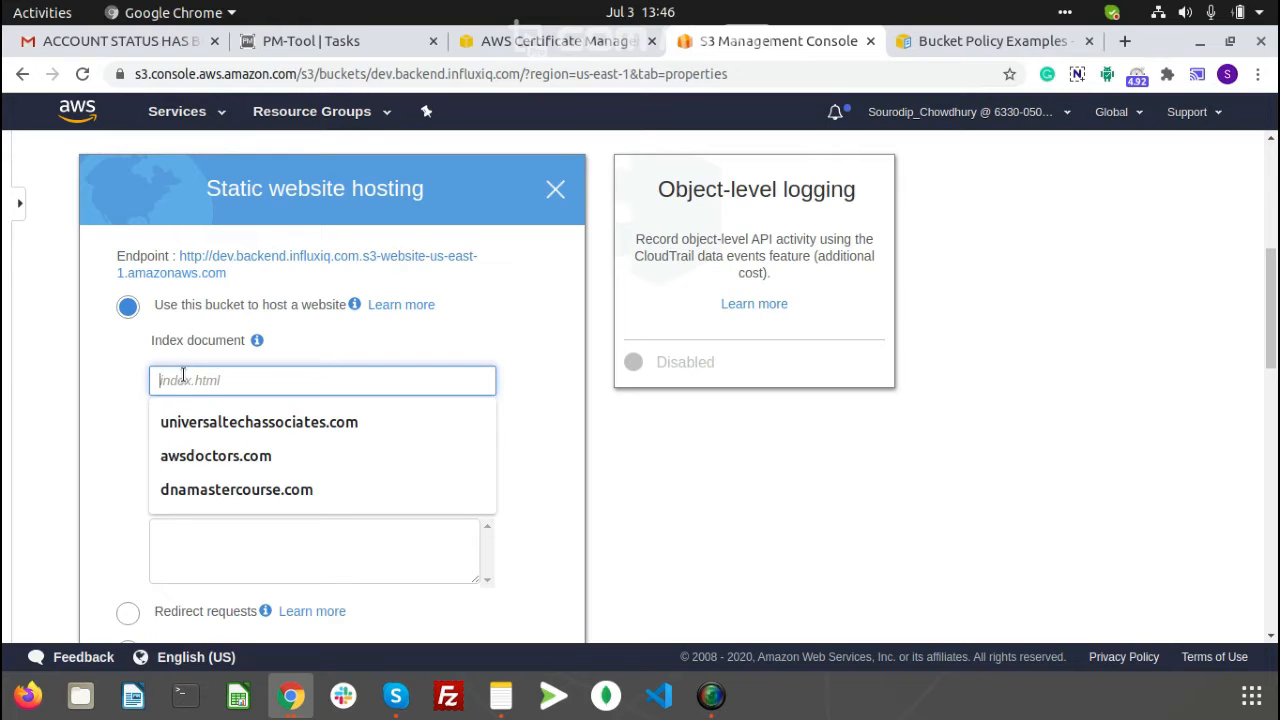
pyautogui.write('in')
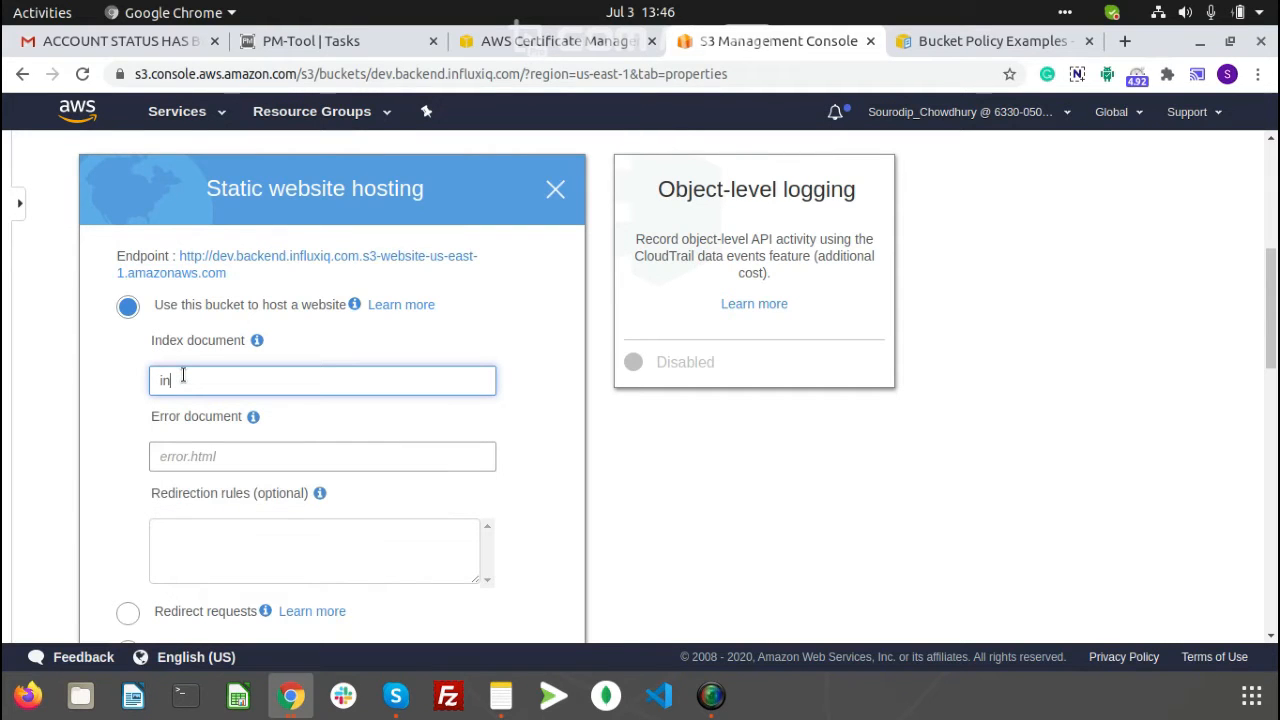
pyautogui.write('dex.html')
pyautogui.click(220, 457)
pyautogui.write('ind')
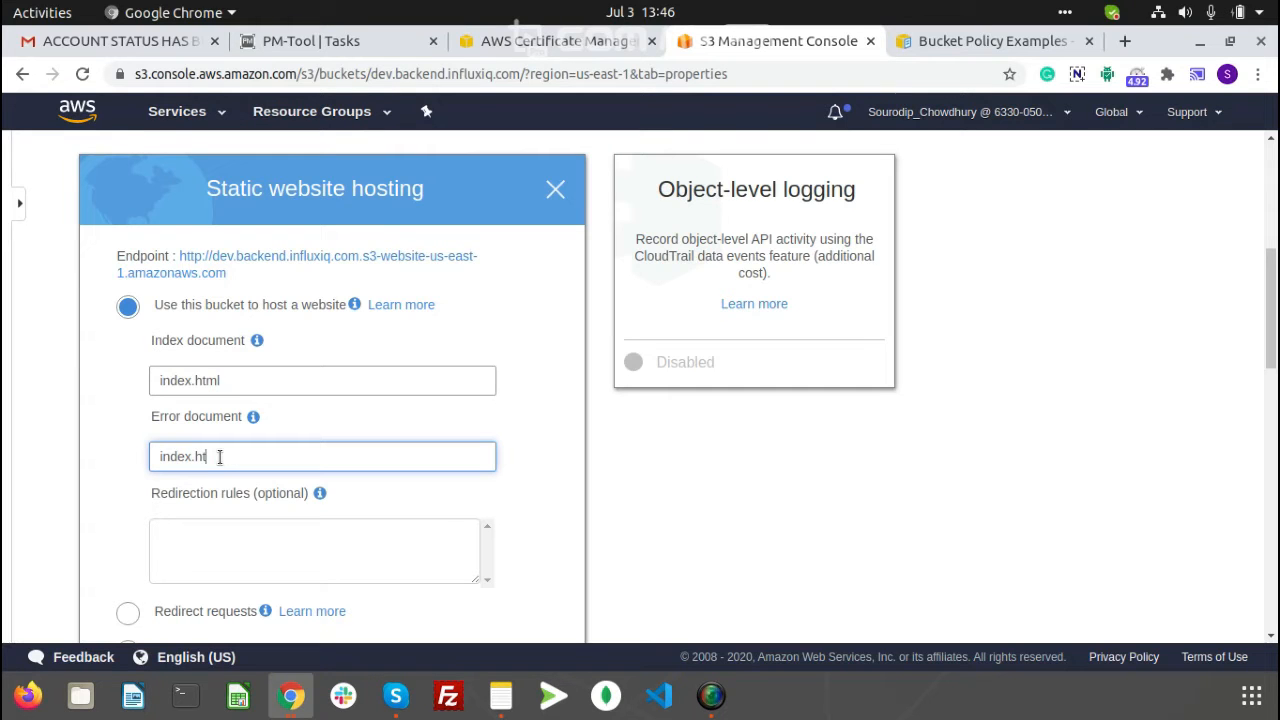
pyautogui.scroll(-3, 360, 470)
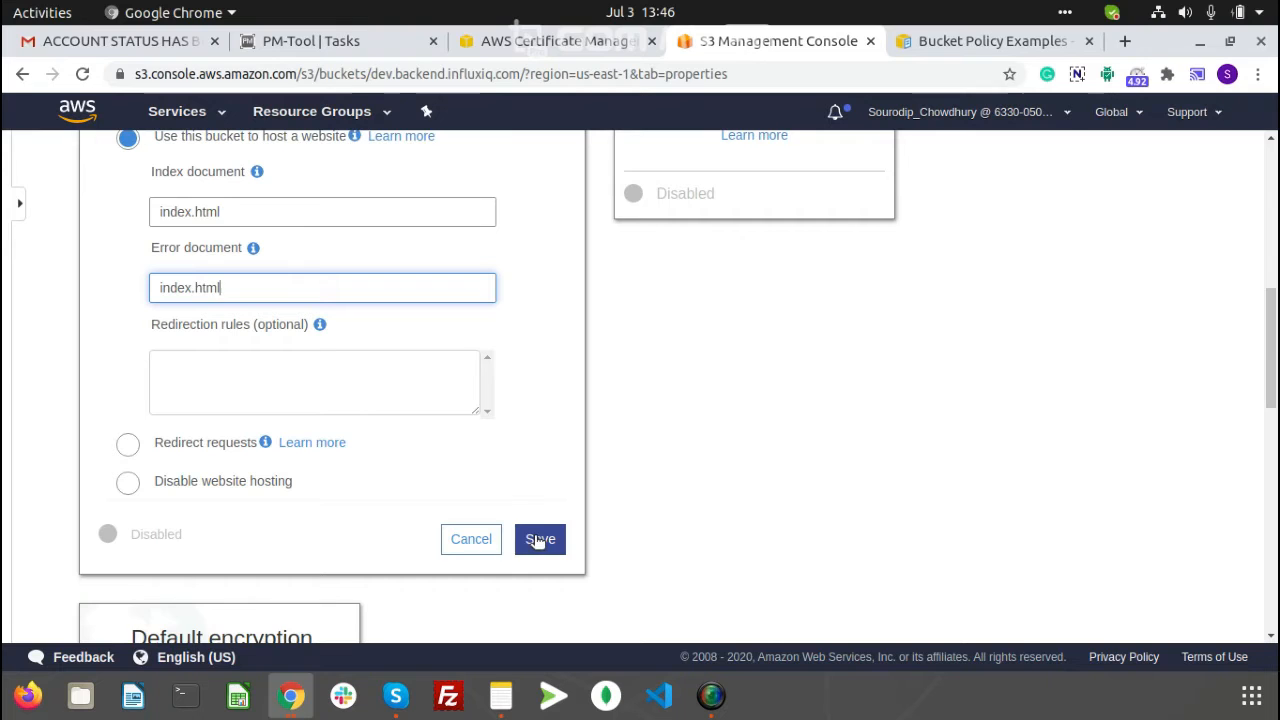
pyautogui.scroll(2, 539, 523)
pyautogui.scroll(-1, 538, 578)
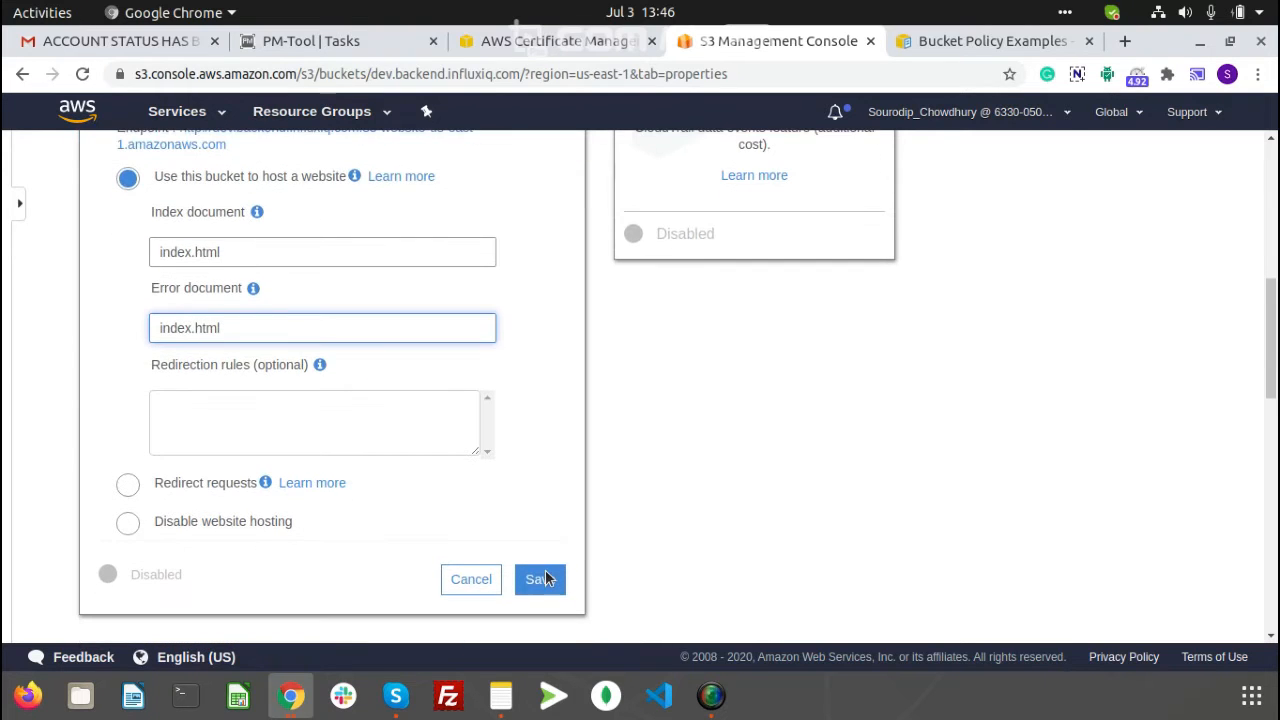
pyautogui.click(540, 581)
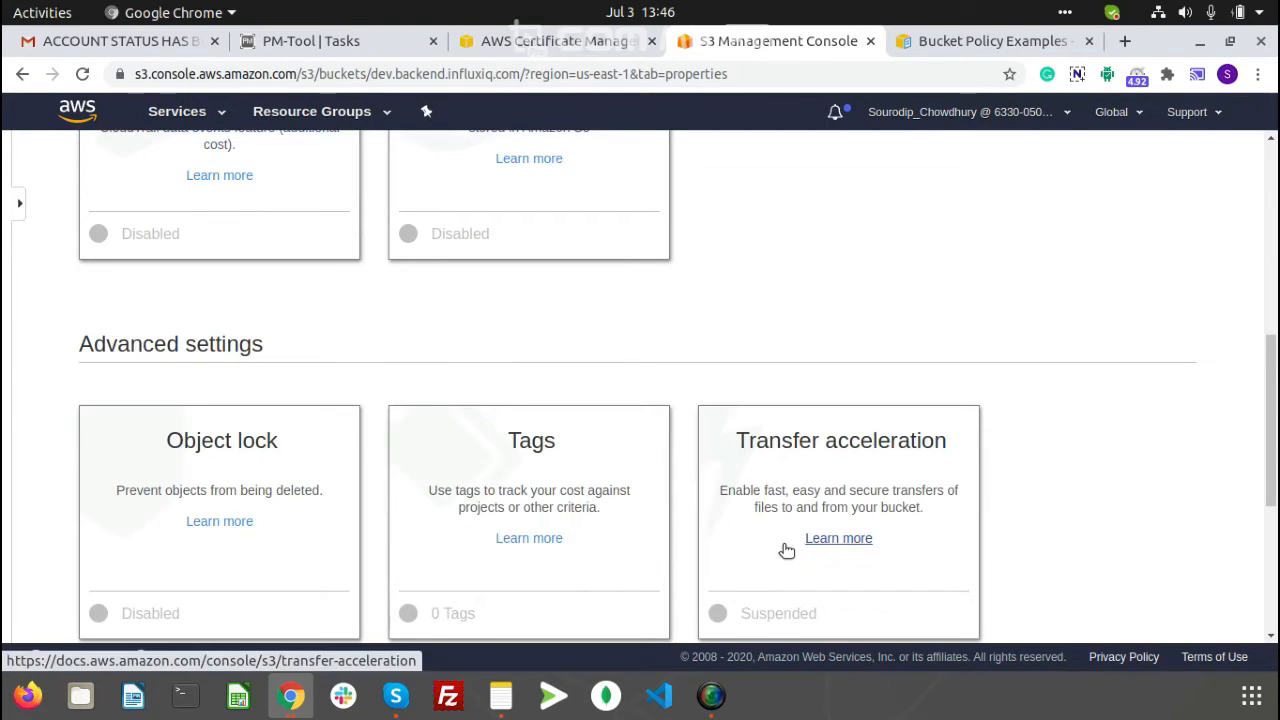
# - Reopen the bucket's Static website hosting settings and select the whole endpoint URL
pyautogui.scroll(5, 984, 442)
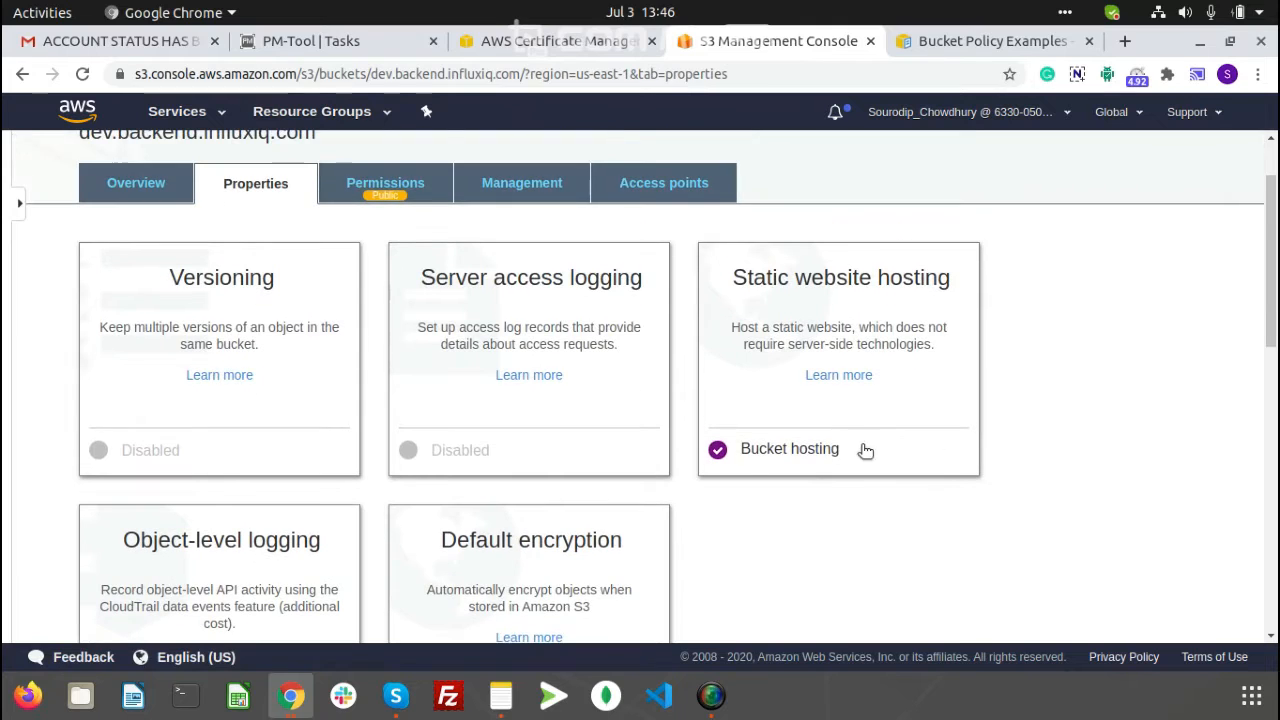
pyautogui.click(731, 394)
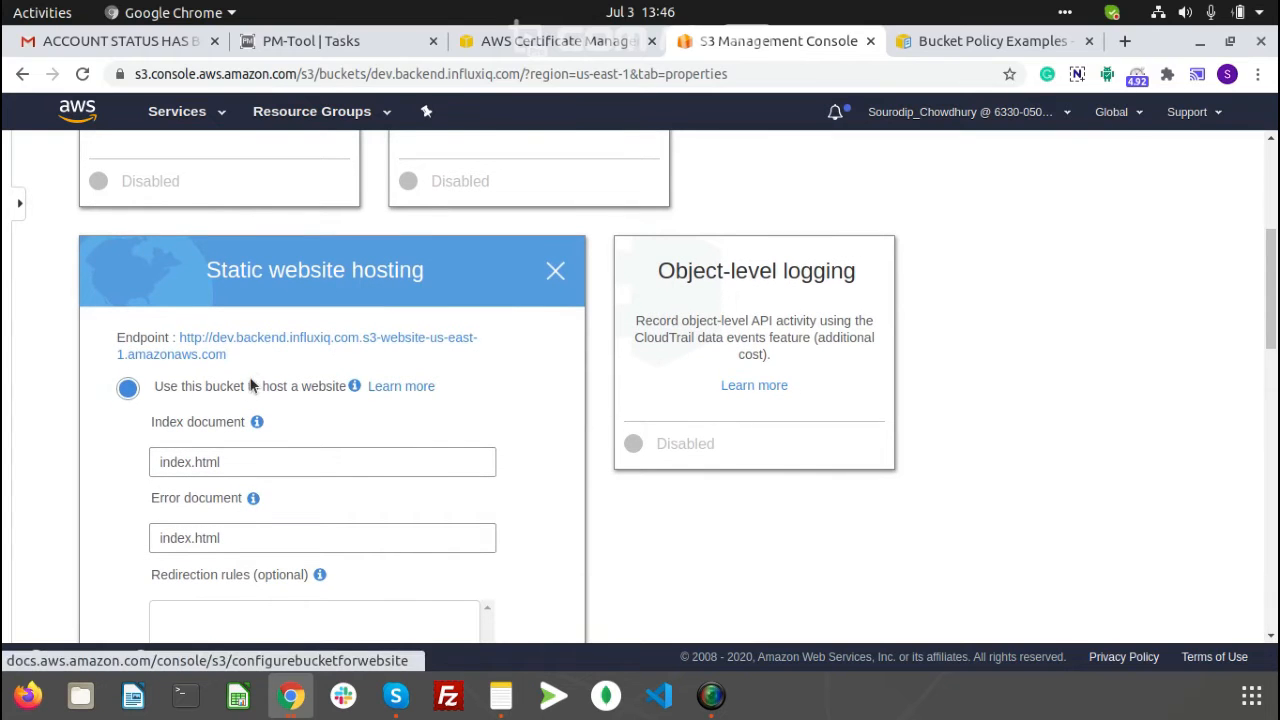
pyautogui.moveTo(234, 354); pyautogui.dragTo(183, 343)
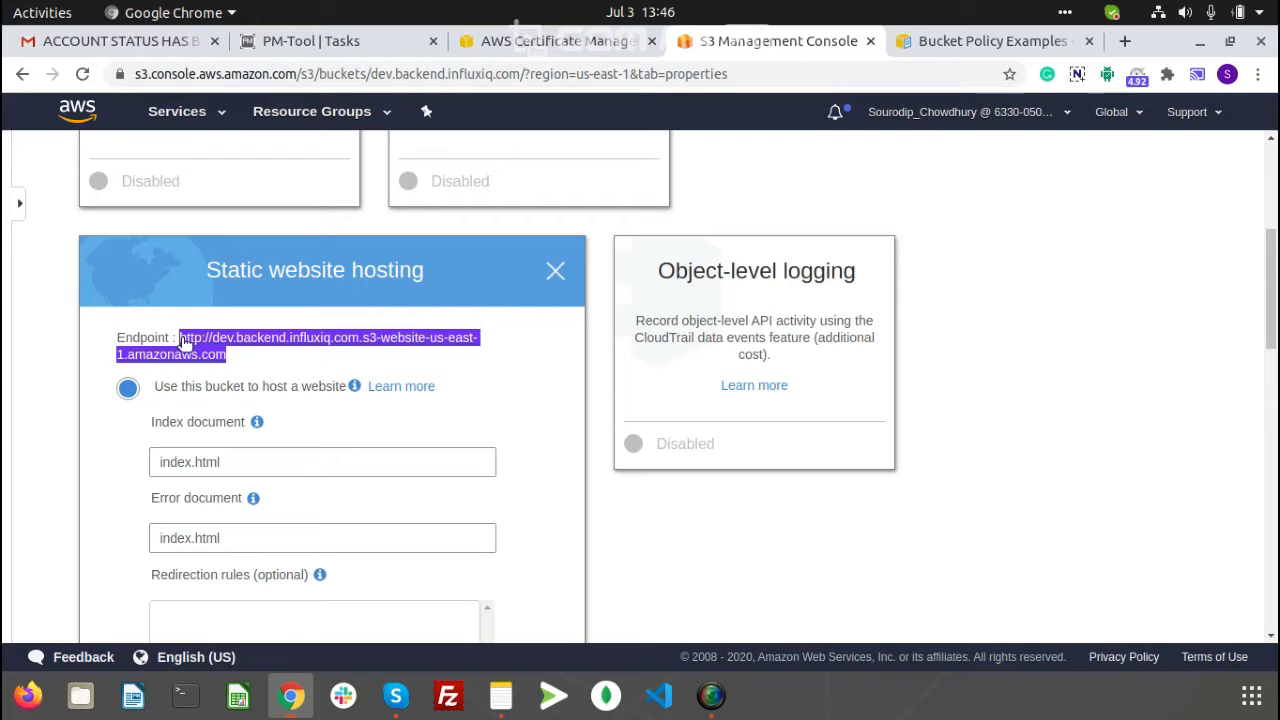
# - Search the AWS services for cloud front and open the CloudFront distributions console
pyautogui.scroll(4, 390, 312)
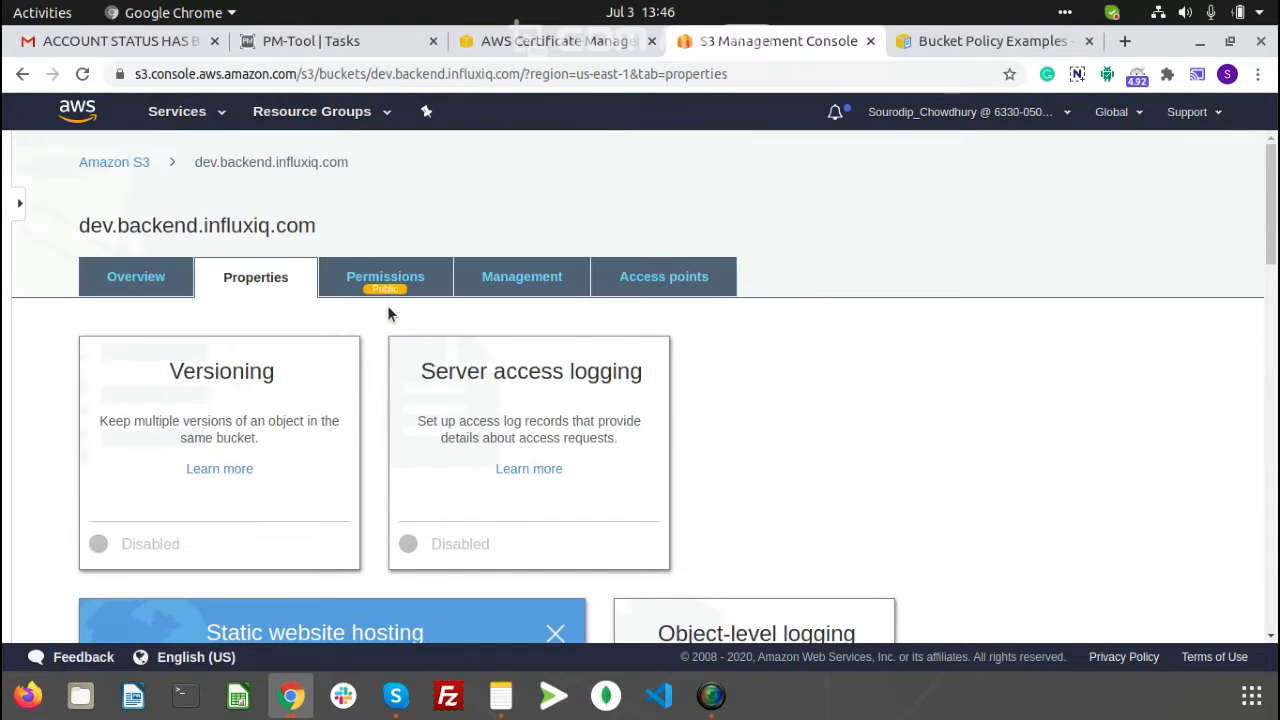
pyautogui.click(190, 112)
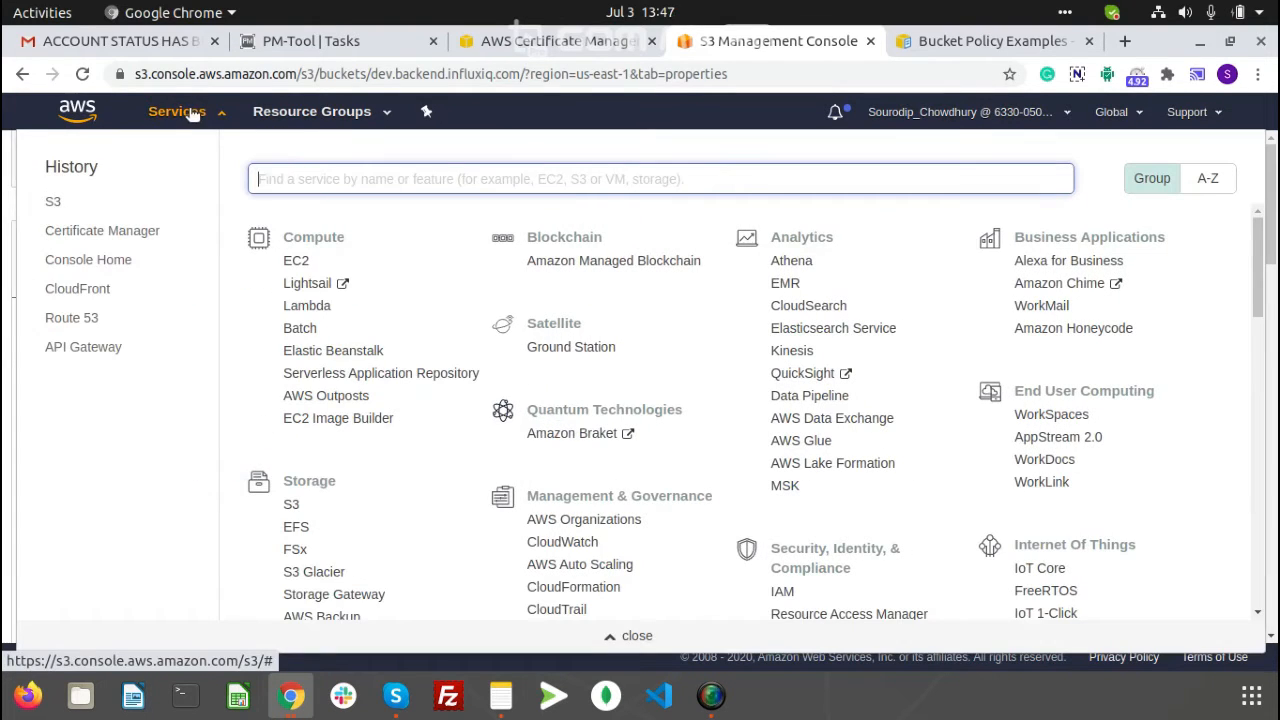
pyautogui.write('clou')
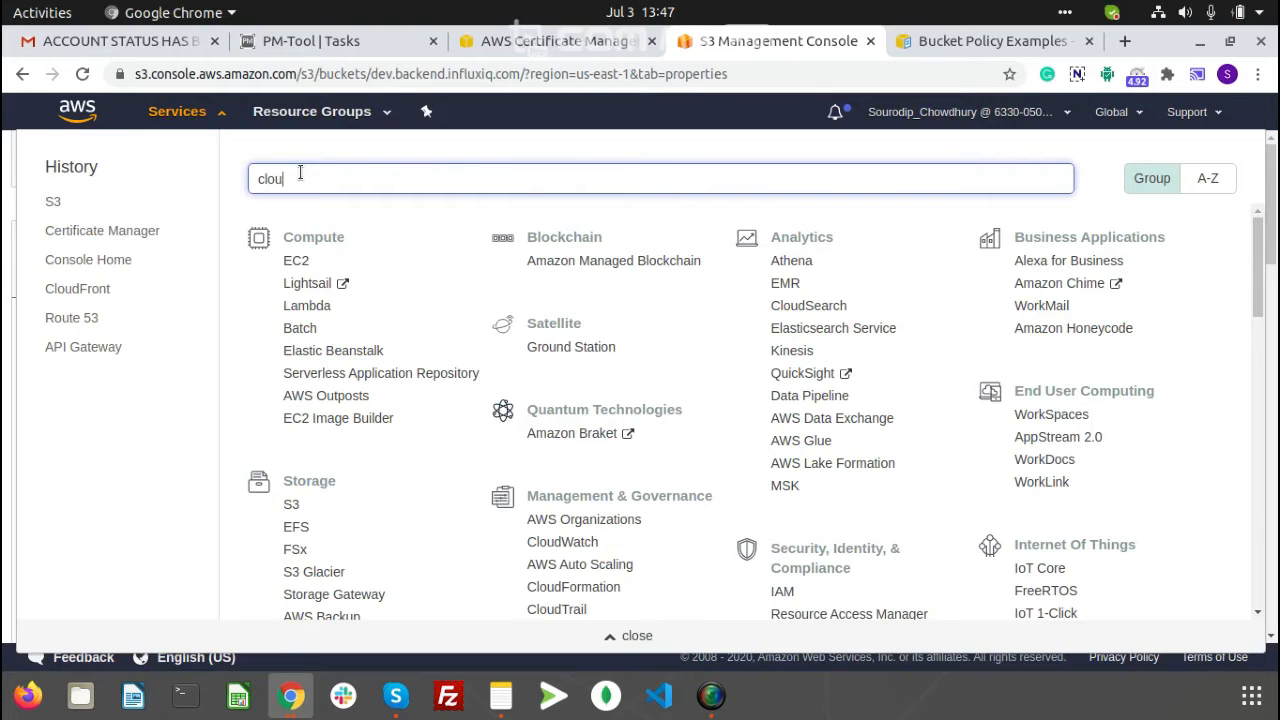
pyautogui.write('d fro')
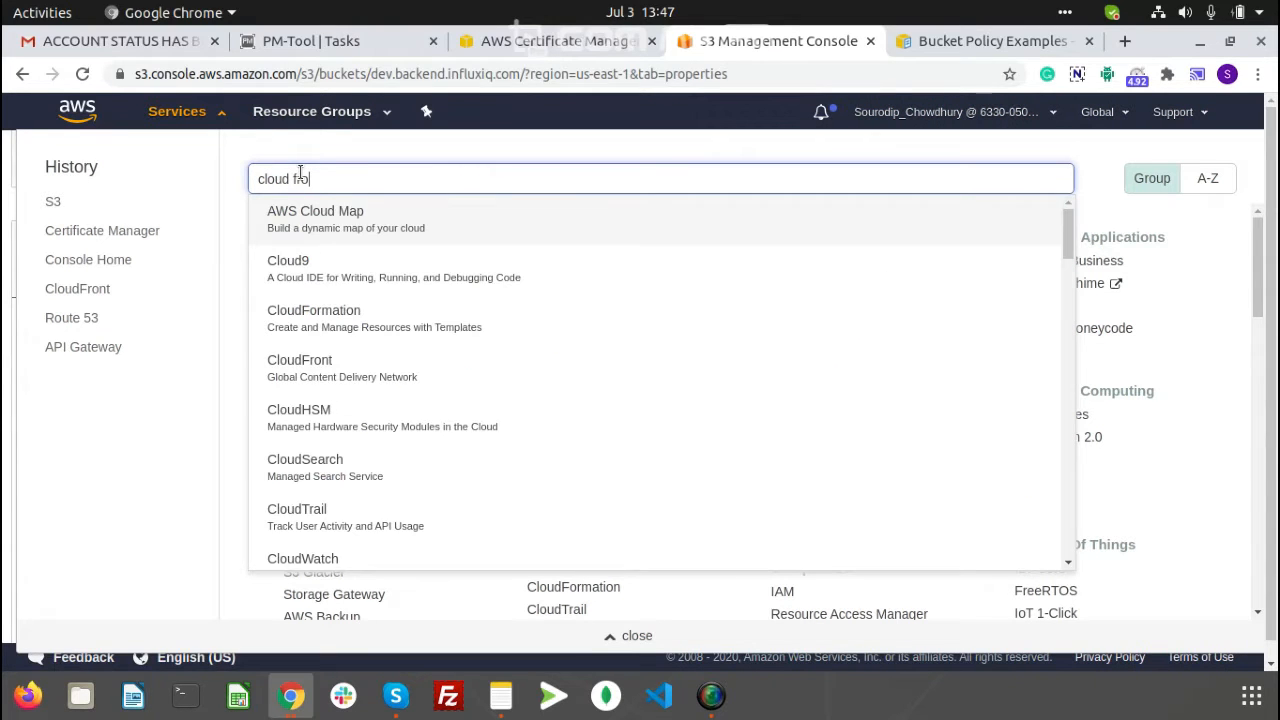
pyautogui.click(340, 226)
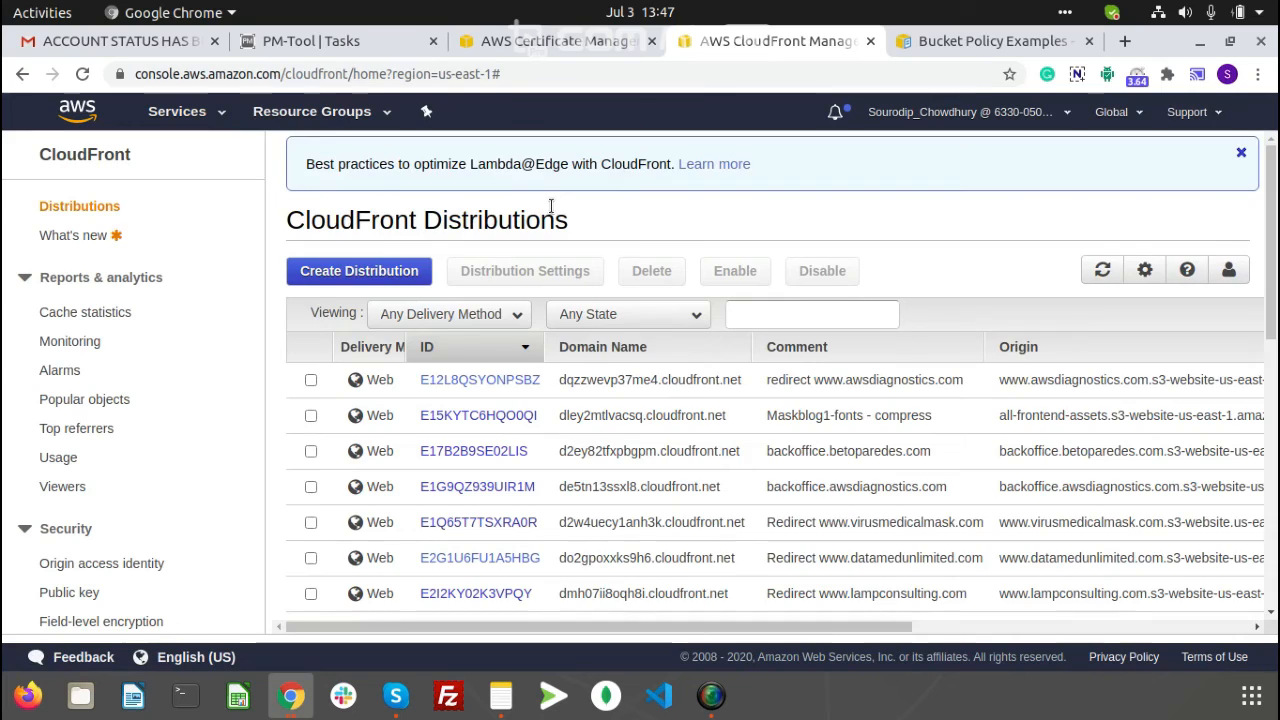
# - Start creating a new CloudFront distribution with the Web delivery method
pyautogui.scroll(-5, 553, 190)
pyautogui.scroll(5, 550, 206)
pyautogui.click(380, 274)
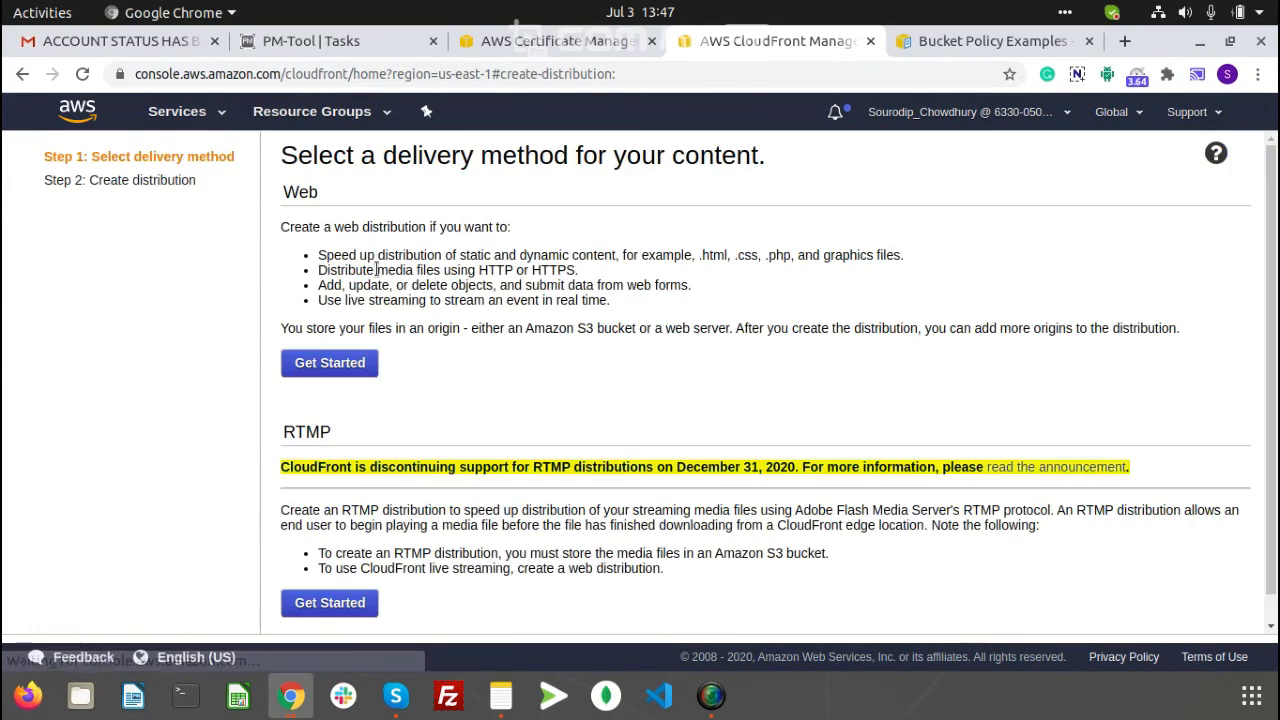
pyautogui.click(334, 365)
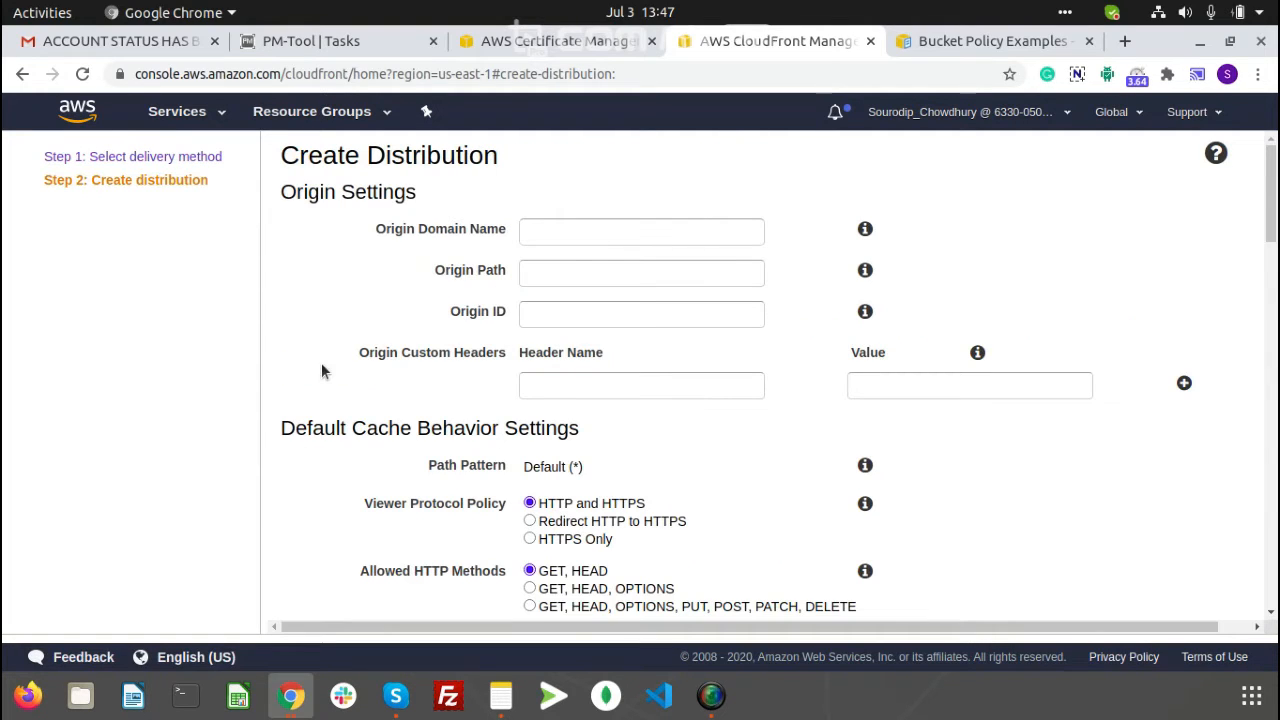
# - Set the Origin Domain Name to the copied S3 website endpoint of dev.backend.influxiq.com
pyautogui.click(542, 230)
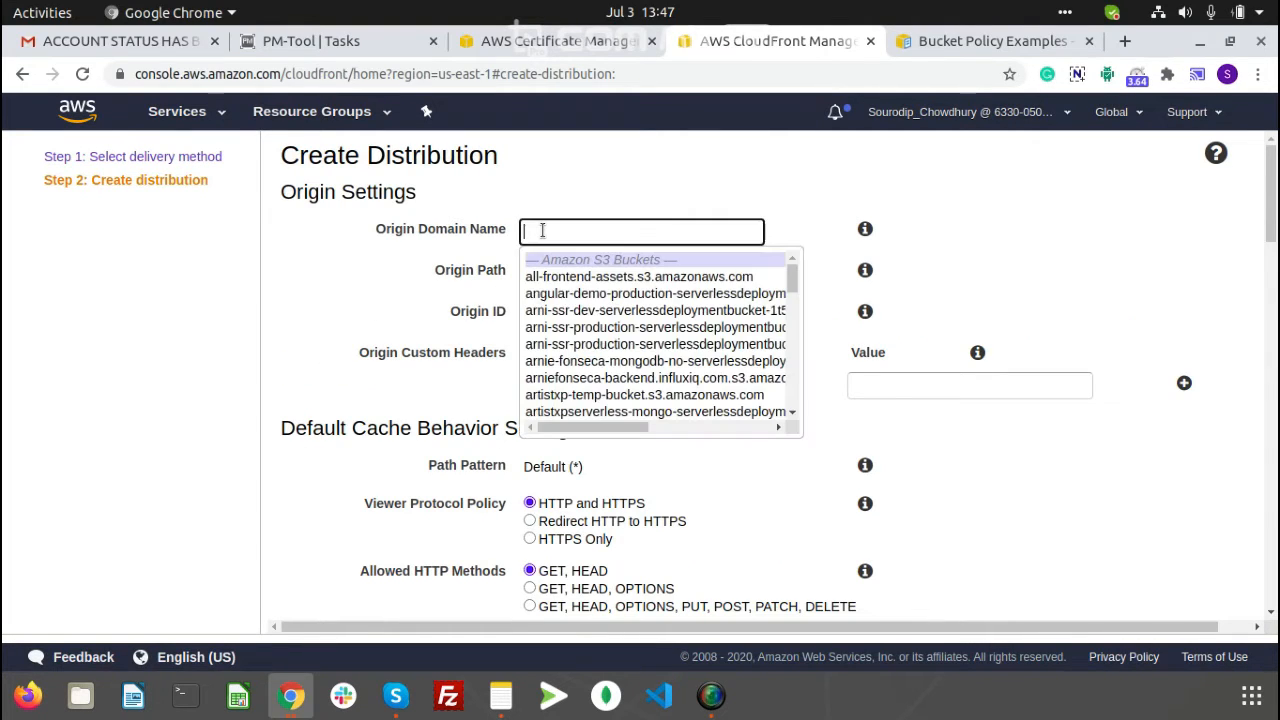
pyautogui.hotkey('ctrl', 'v')
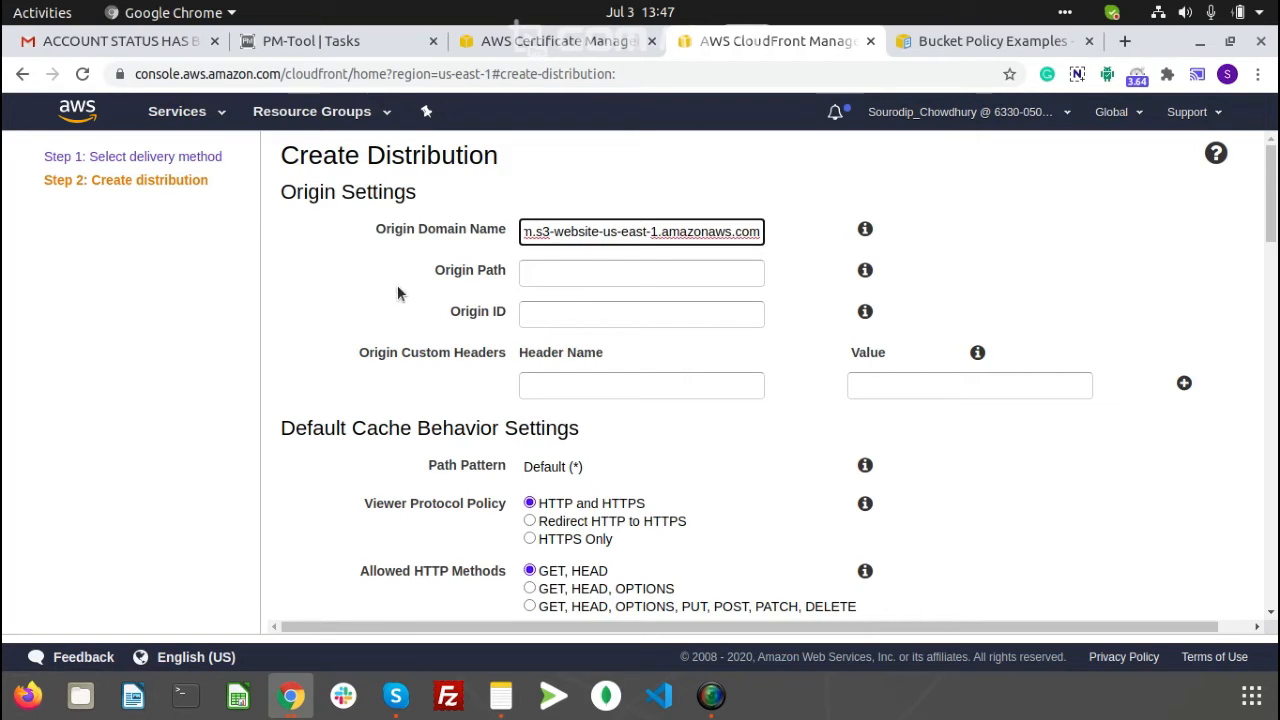
pyautogui.click(383, 292)
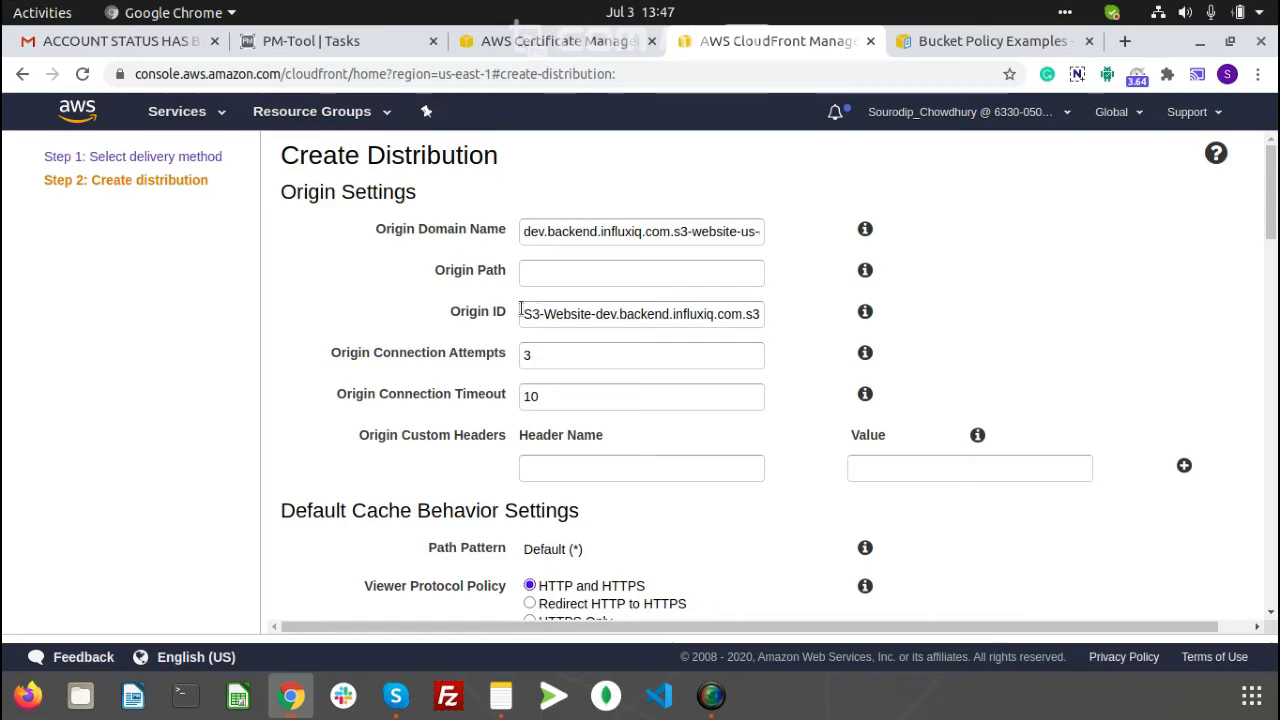
# - Set the Viewer Protocol Policy to Redirect HTTP to HTTPS and Compress Objects Automatically to Yes
pyautogui.scroll(-5, 510, 310)
pyautogui.scroll(-1, 508, 303)
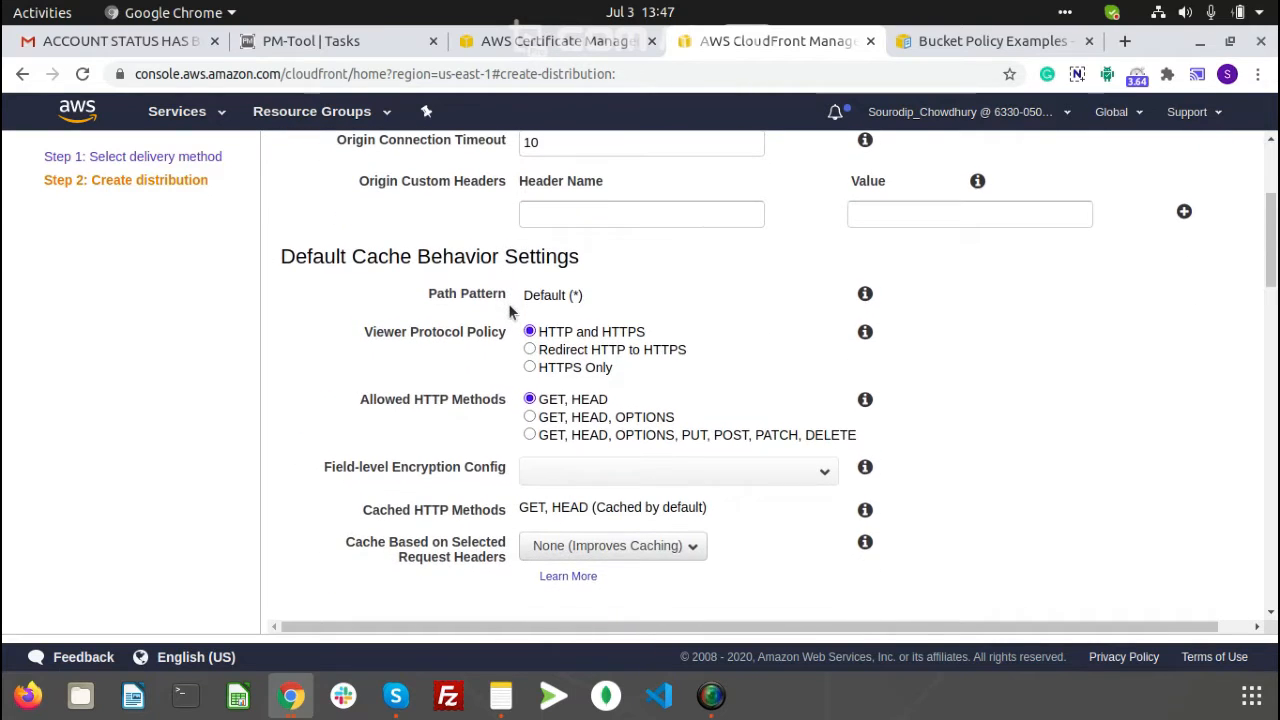
pyautogui.scroll(-1, 485, 290)
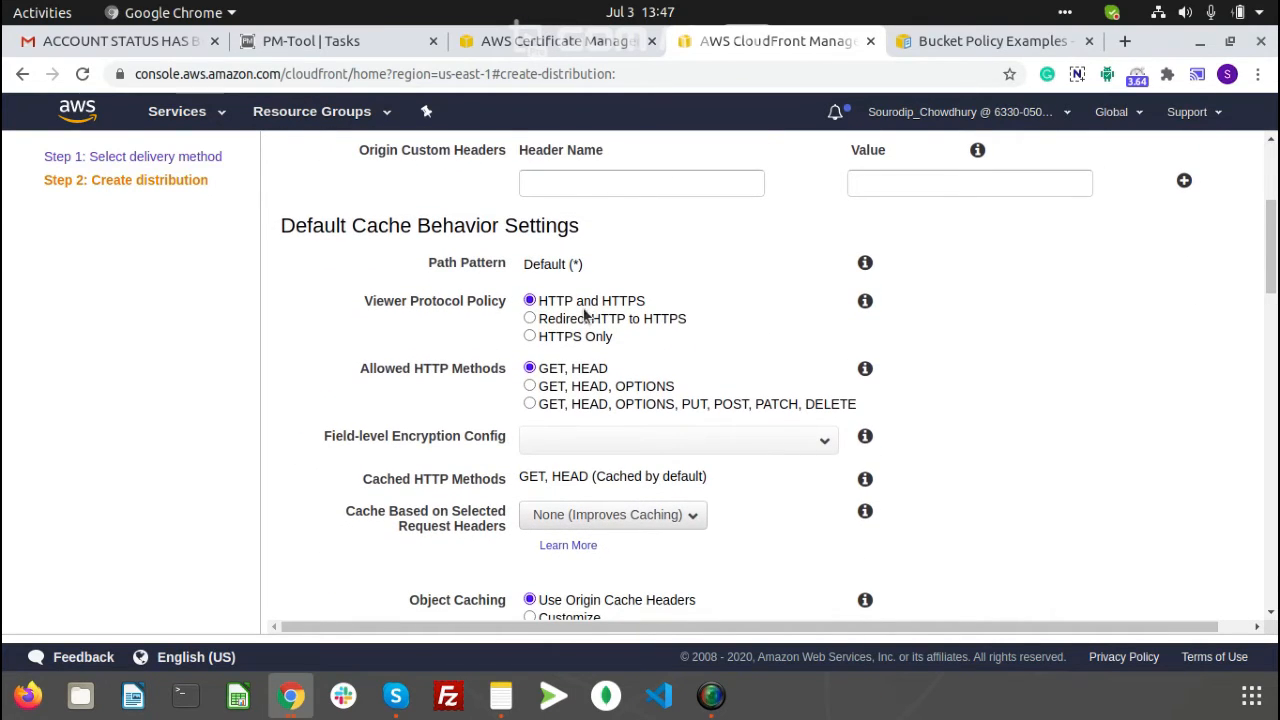
pyautogui.click(530, 319)
pyautogui.scroll(-3, 685, 323)
pyautogui.scroll(-6, 683, 325)
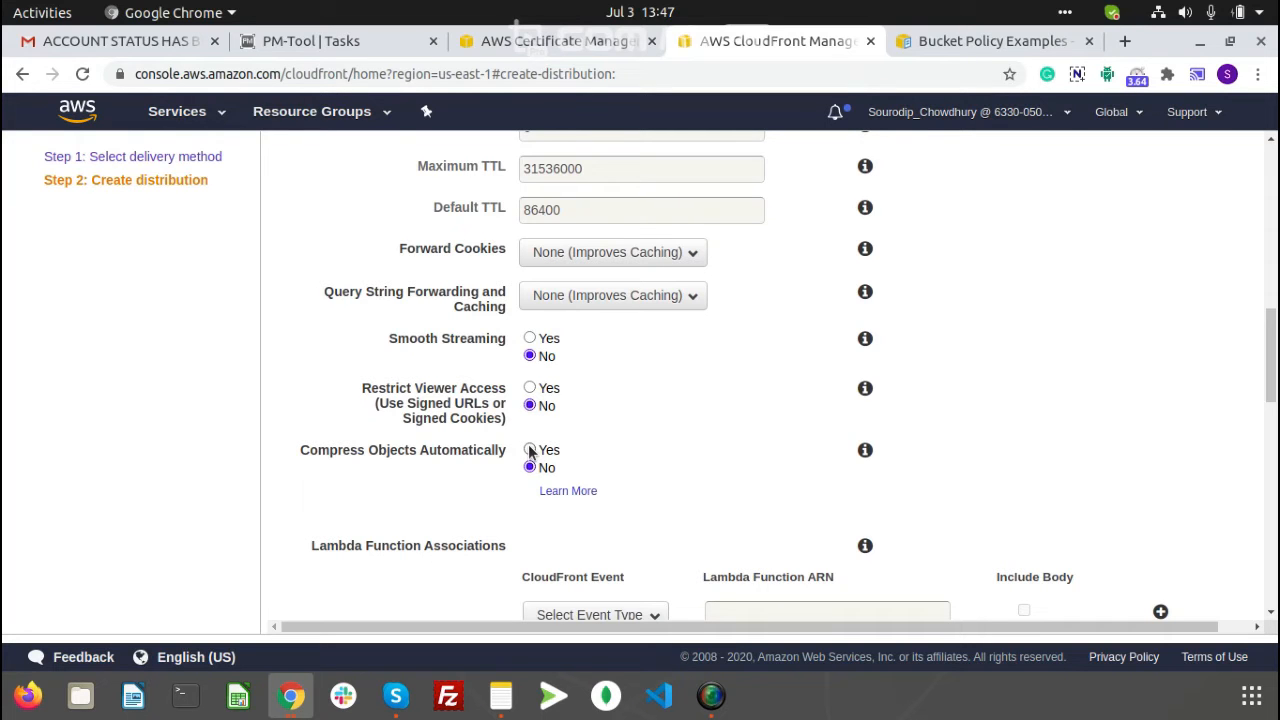
pyautogui.click(530, 451)
# - Copy dev.backend.influxiq.com from the influxiq-projects.influxiq.com certificate in Certificate Manager and enter it as the distribution's Alternate Domain Name (CNAME)
pyautogui.scroll(-3, 641, 469)
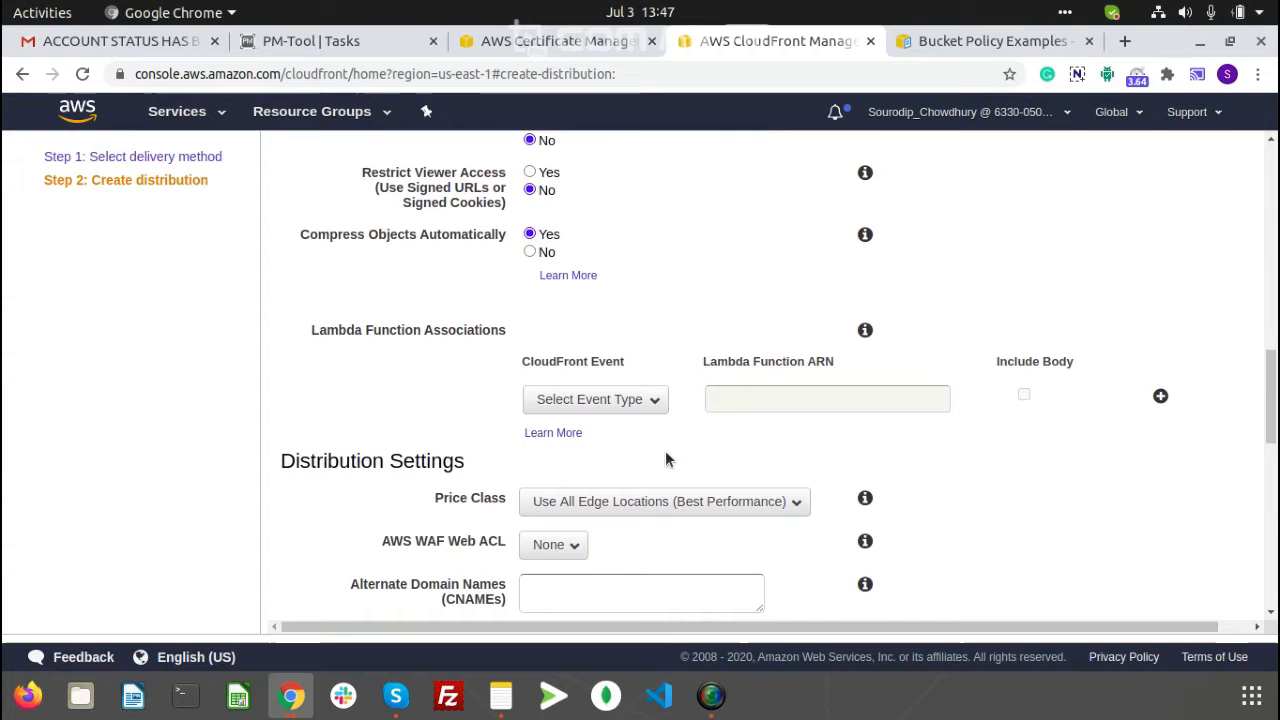
pyautogui.scroll(-1, 687, 452)
pyautogui.scroll(-3, 687, 452)
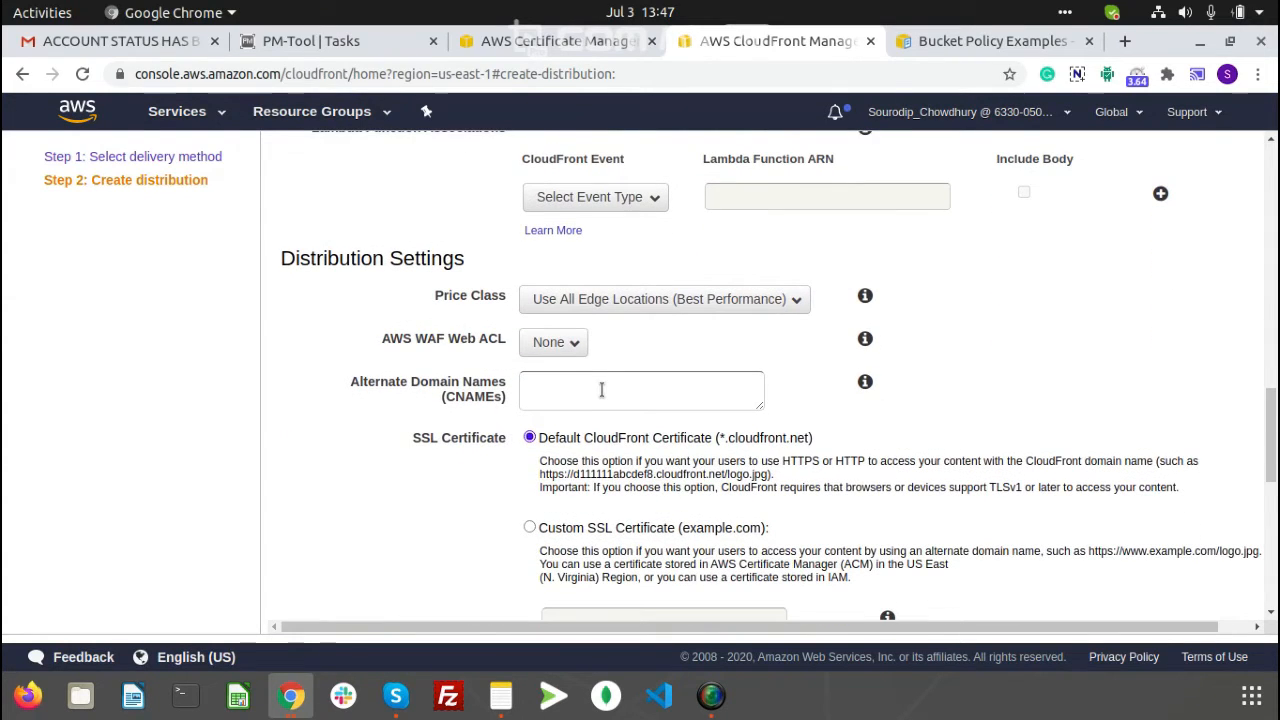
pyautogui.click(601, 390)
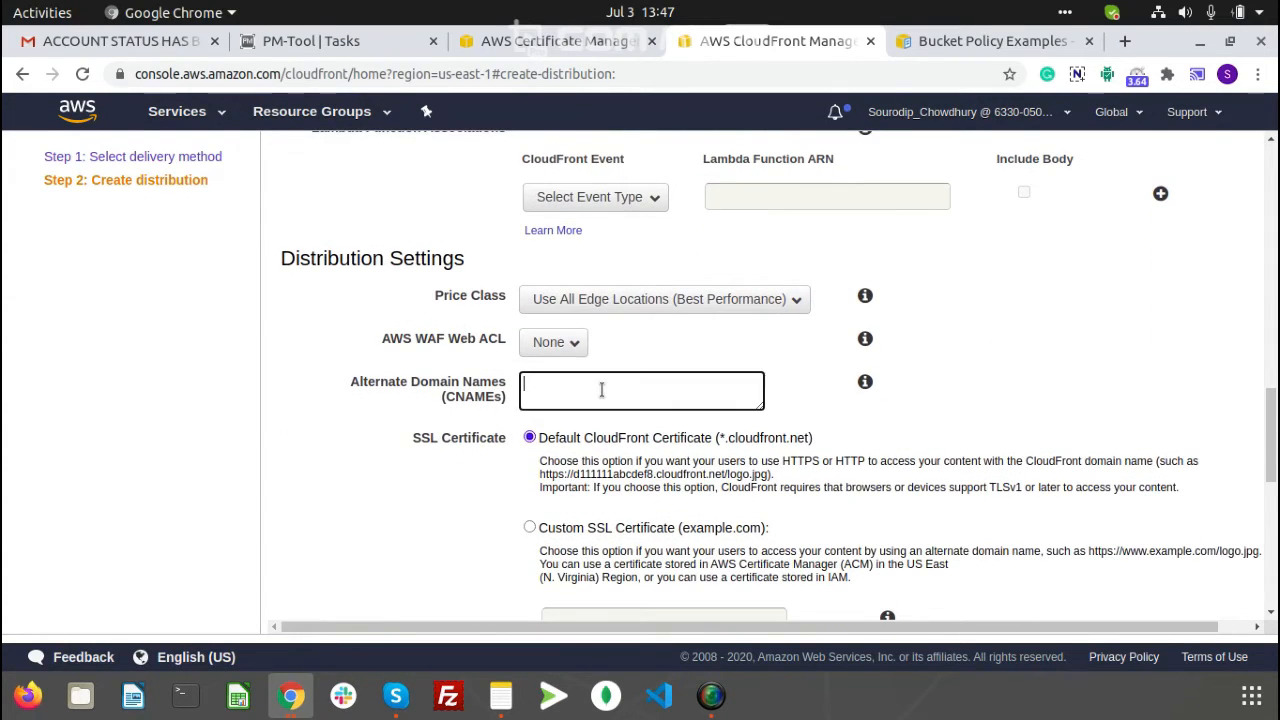
pyautogui.click(558, 42)
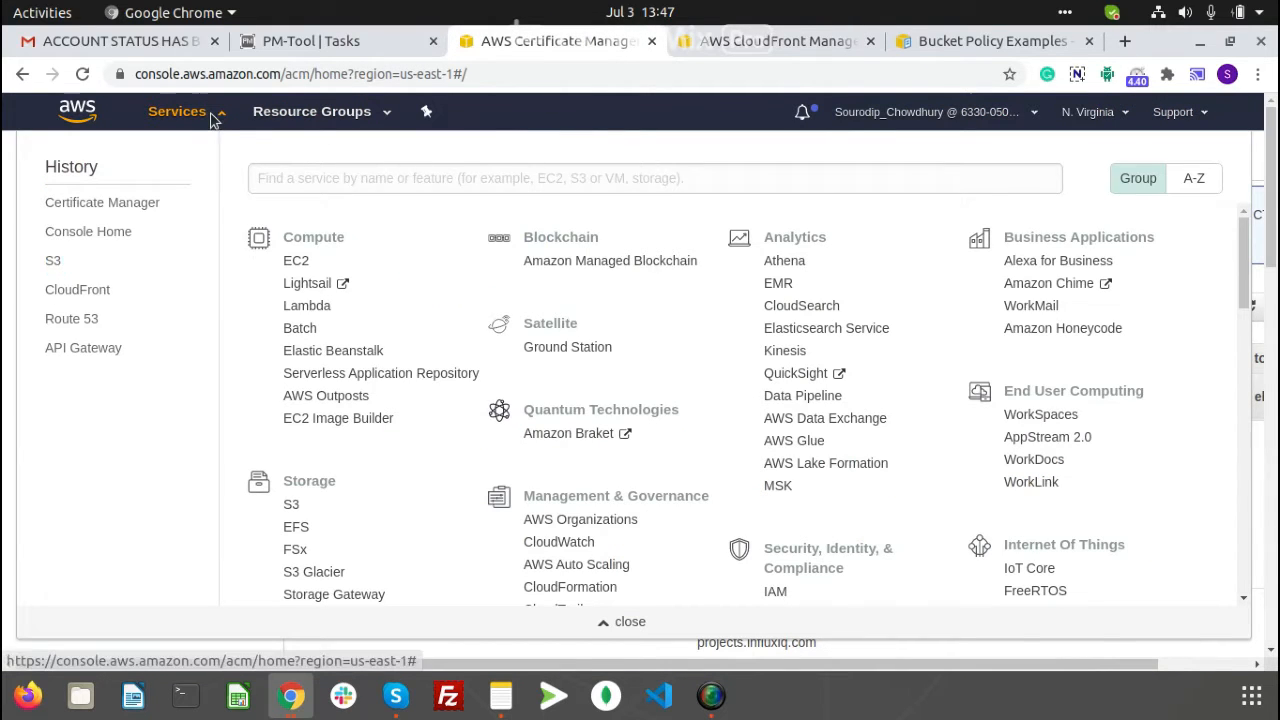
pyautogui.click(213, 115)
pyautogui.scroll(-2, 734, 489)
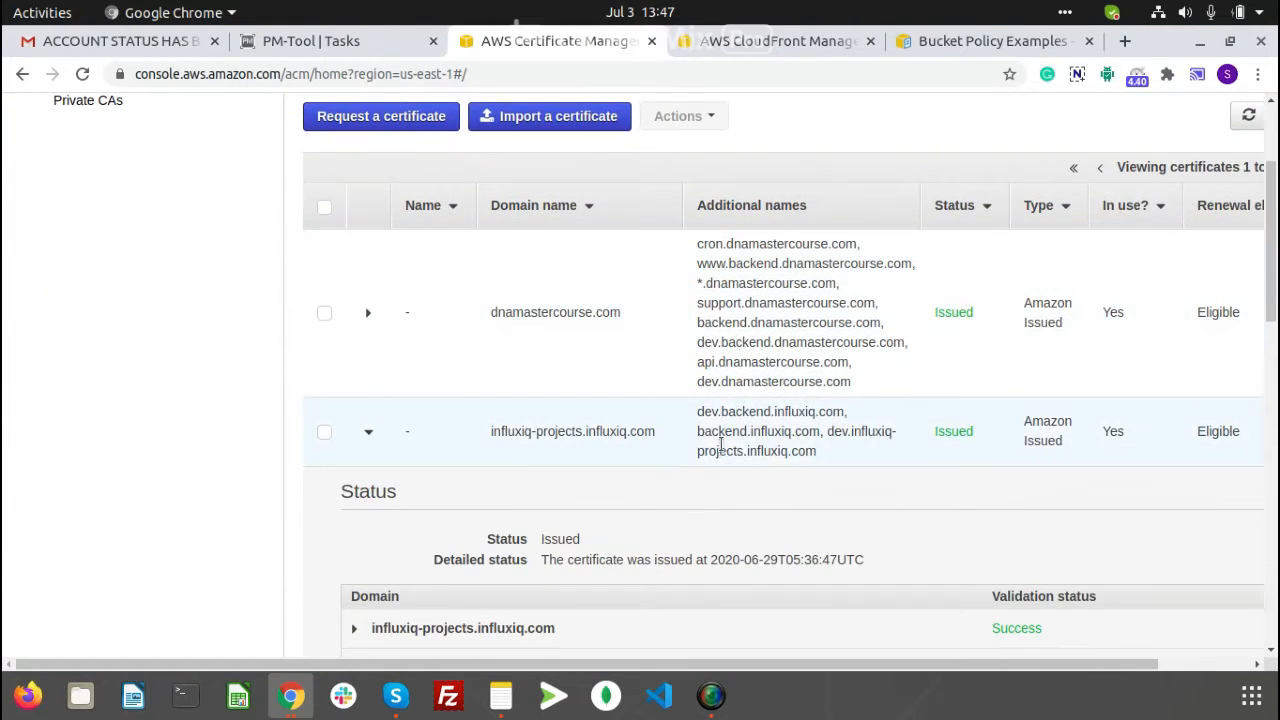
pyautogui.moveTo(693, 414); pyautogui.dragTo(838, 405)
pyautogui.hotkey('ctrl', 'c')
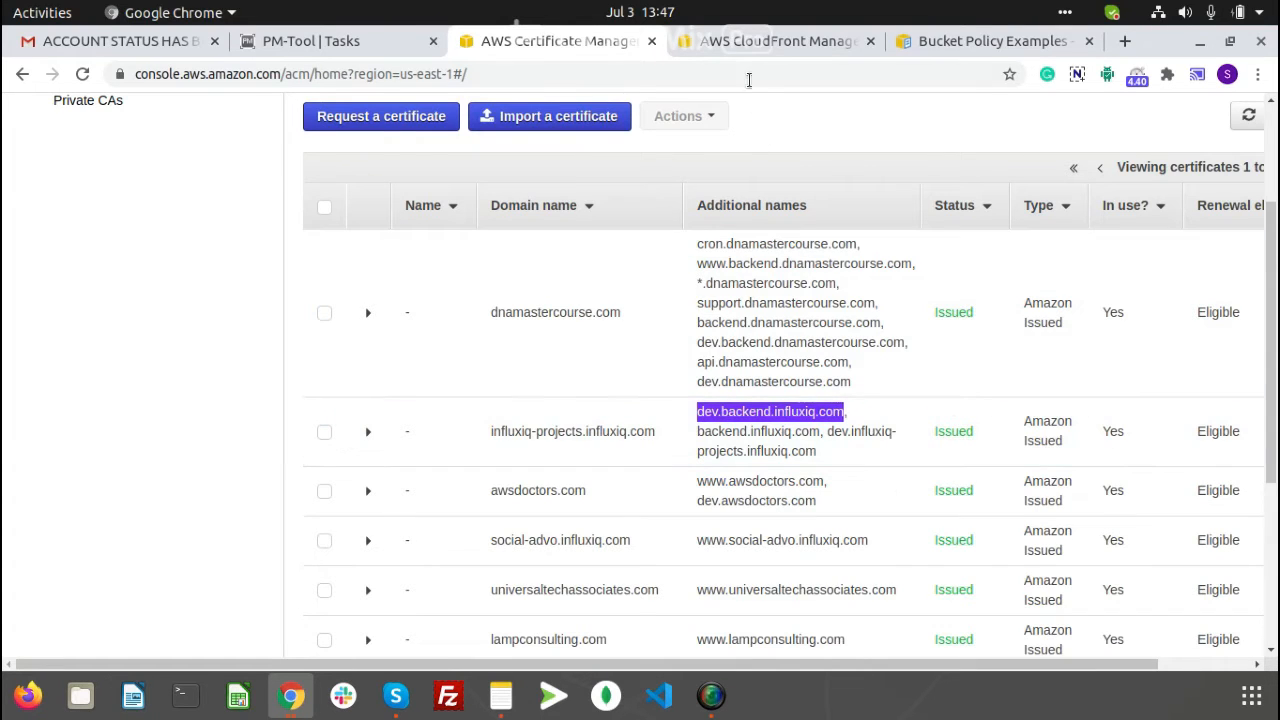
pyautogui.click(757, 45)
pyautogui.click(593, 377)
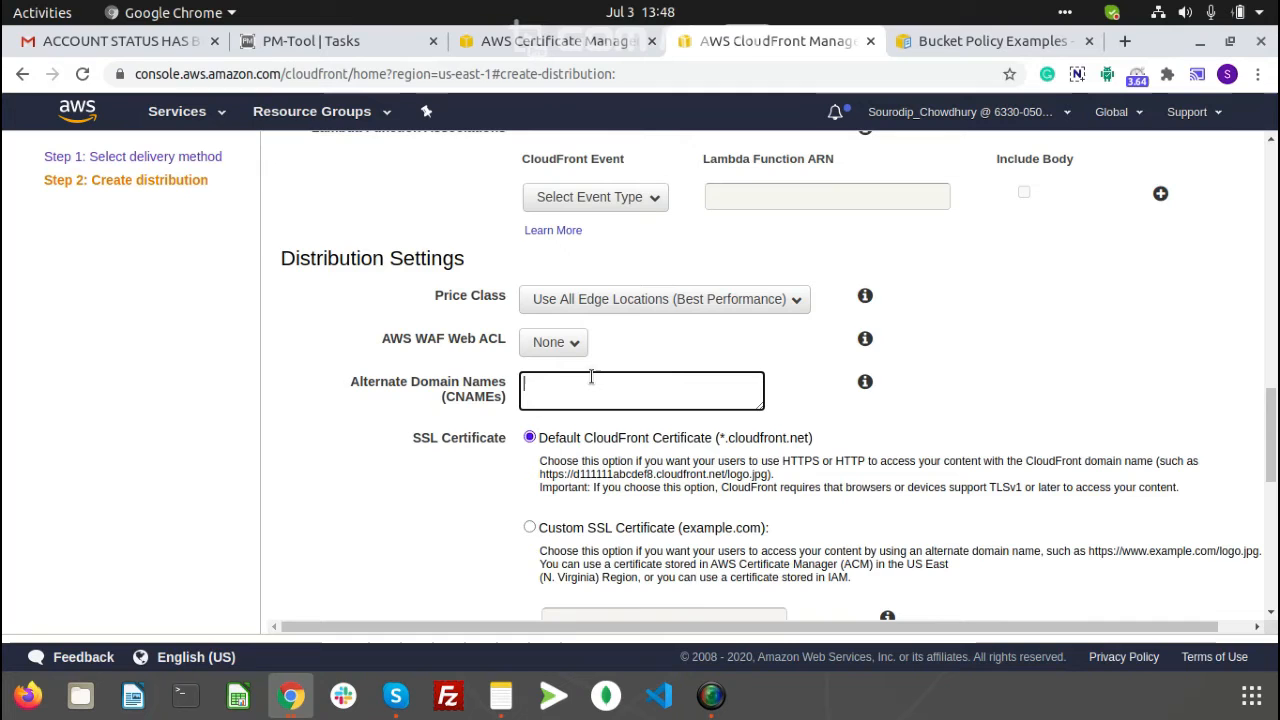
pyautogui.hotkey('ctrl', 'v')
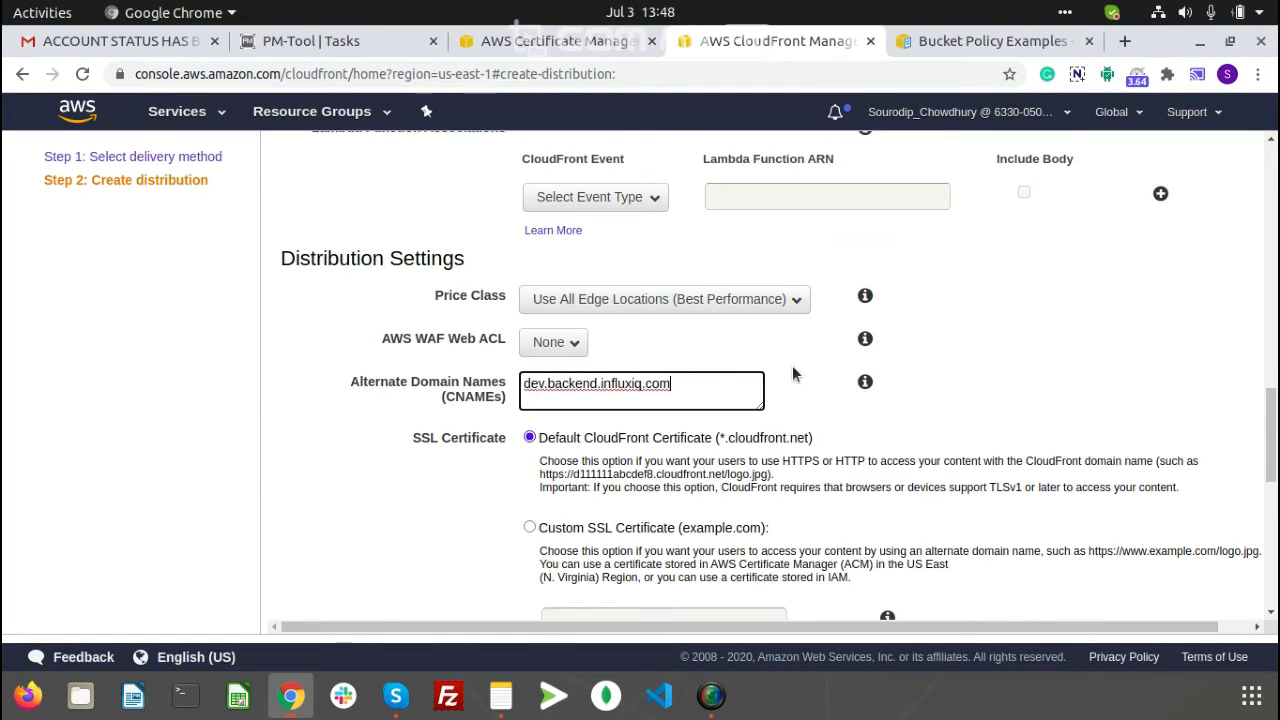
# - Choose Custom SSL Certificate and select the influxiq-projects.influxiq.com certificate for the distribution
pyautogui.scroll(-3, 793, 374)
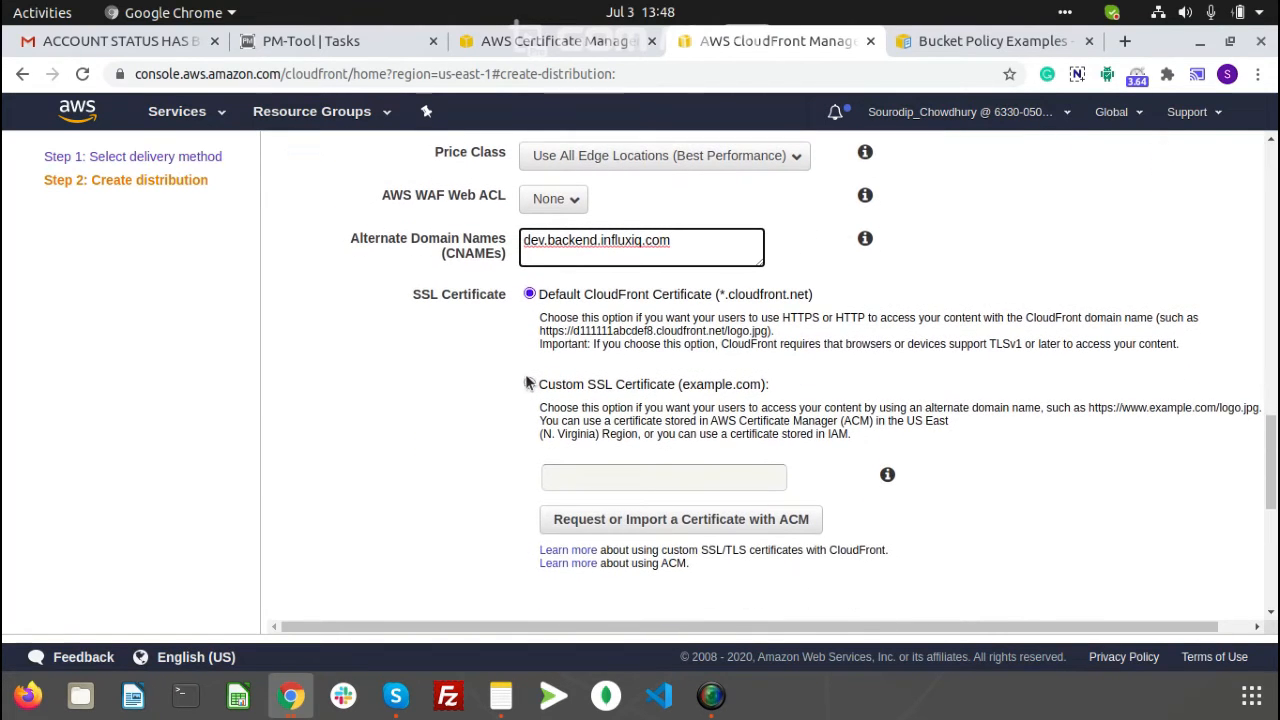
pyautogui.click(529, 385)
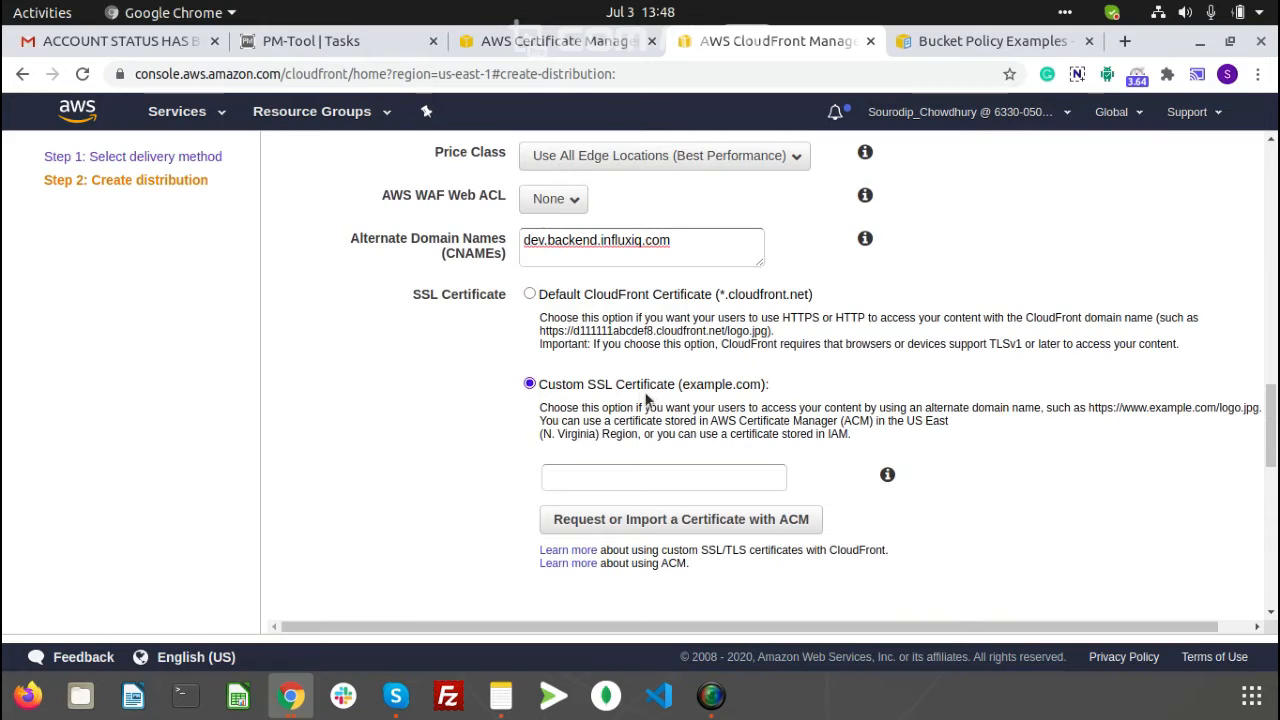
pyautogui.scroll(-2, 654, 398)
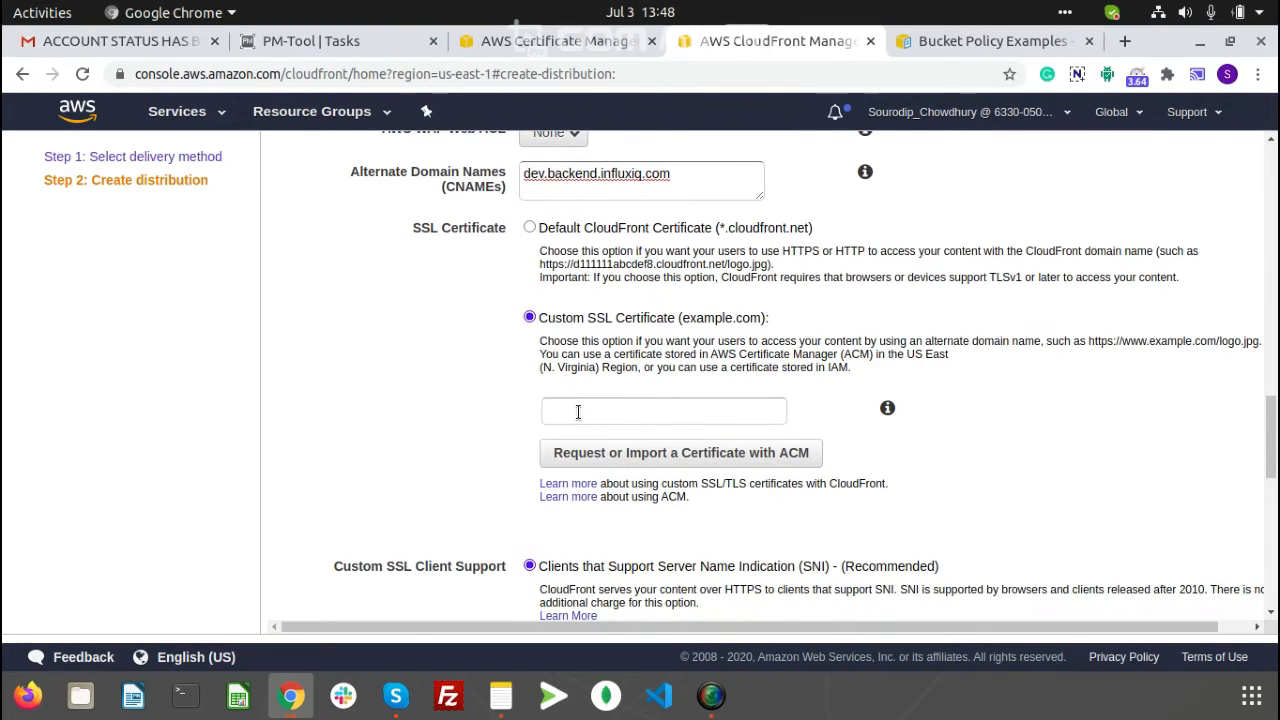
pyautogui.click(578, 412)
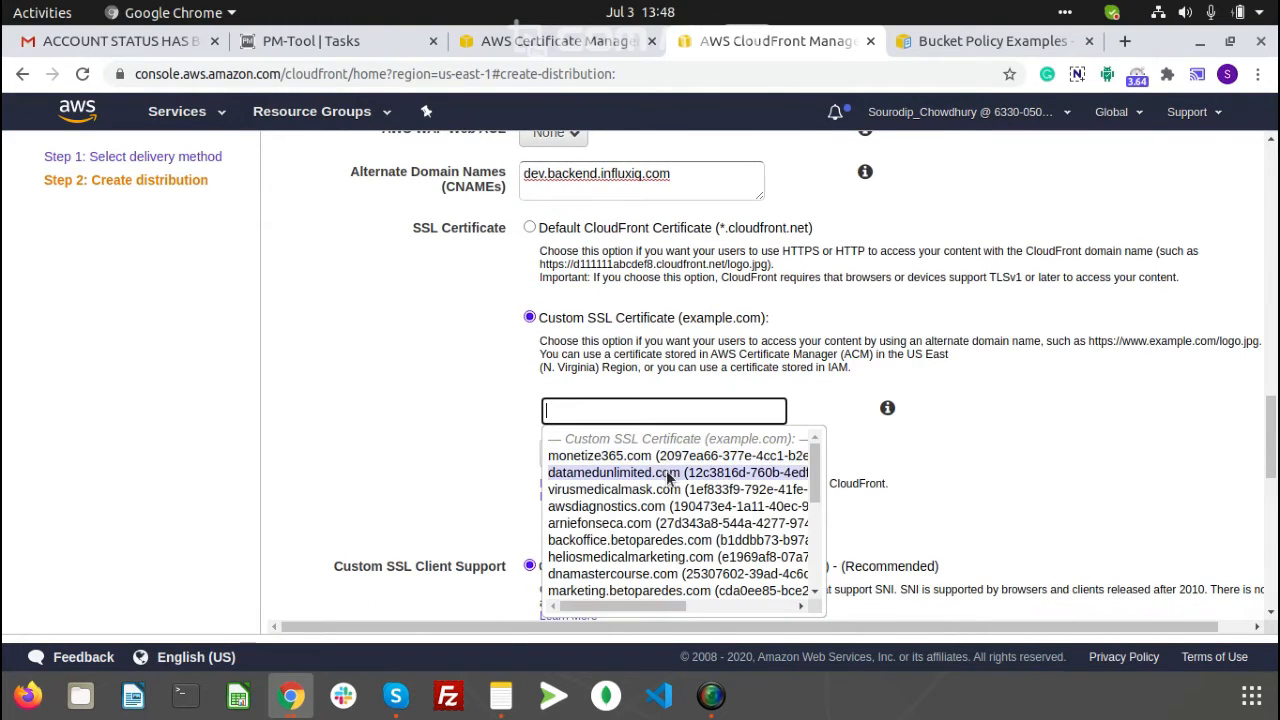
pyautogui.scroll(-5, 668, 487)
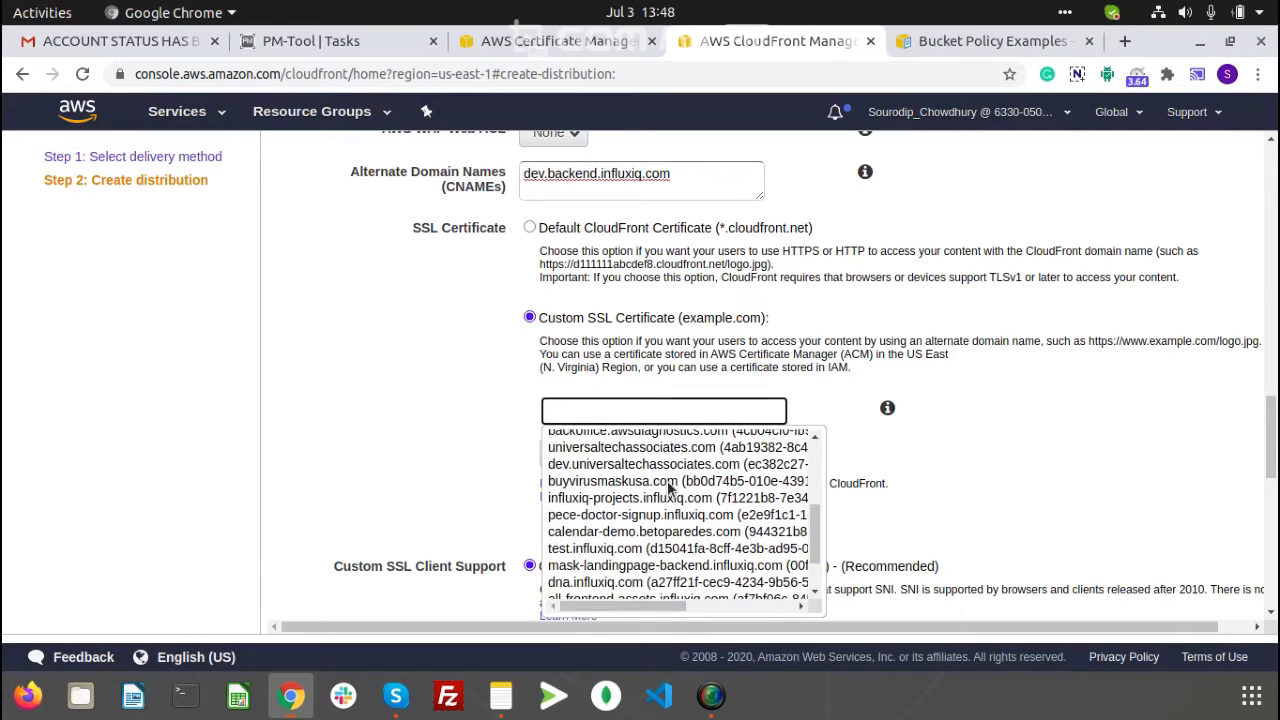
pyautogui.click(609, 475)
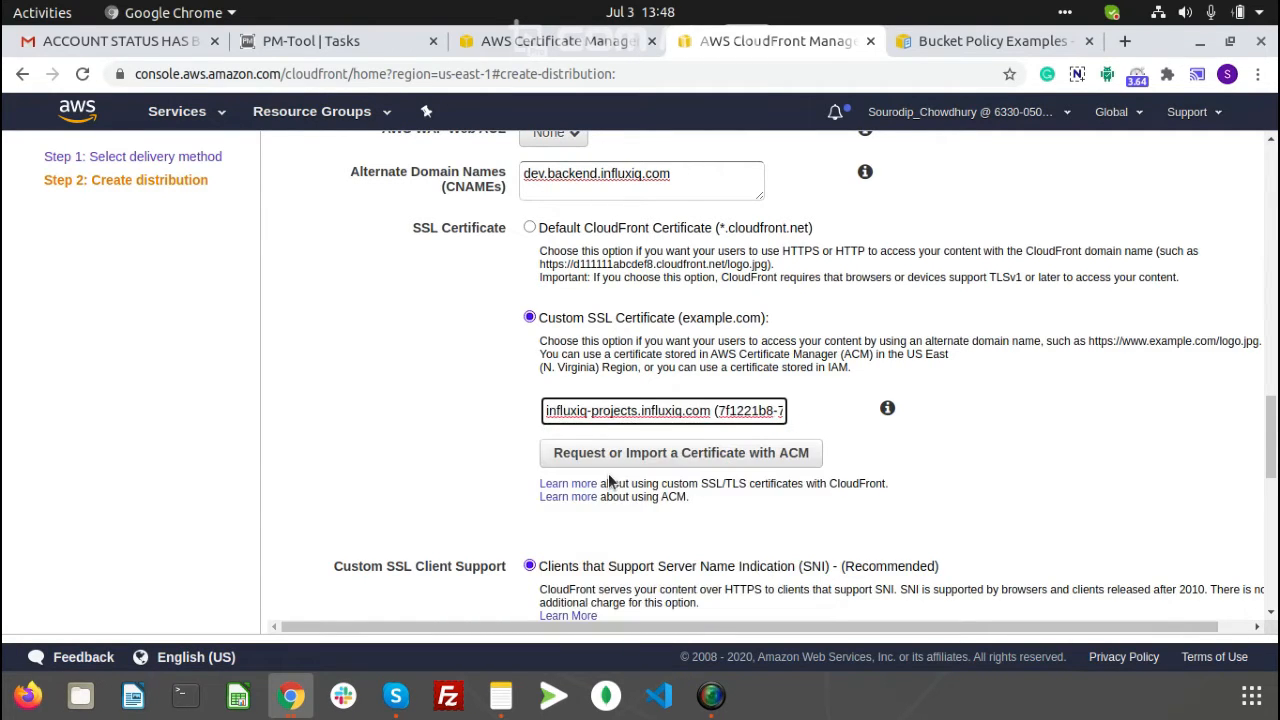
# - Set the Default Root Object to index.html and enter dev.backend.influxiq.com as the distribution's comment
pyautogui.scroll(-5, 683, 492)
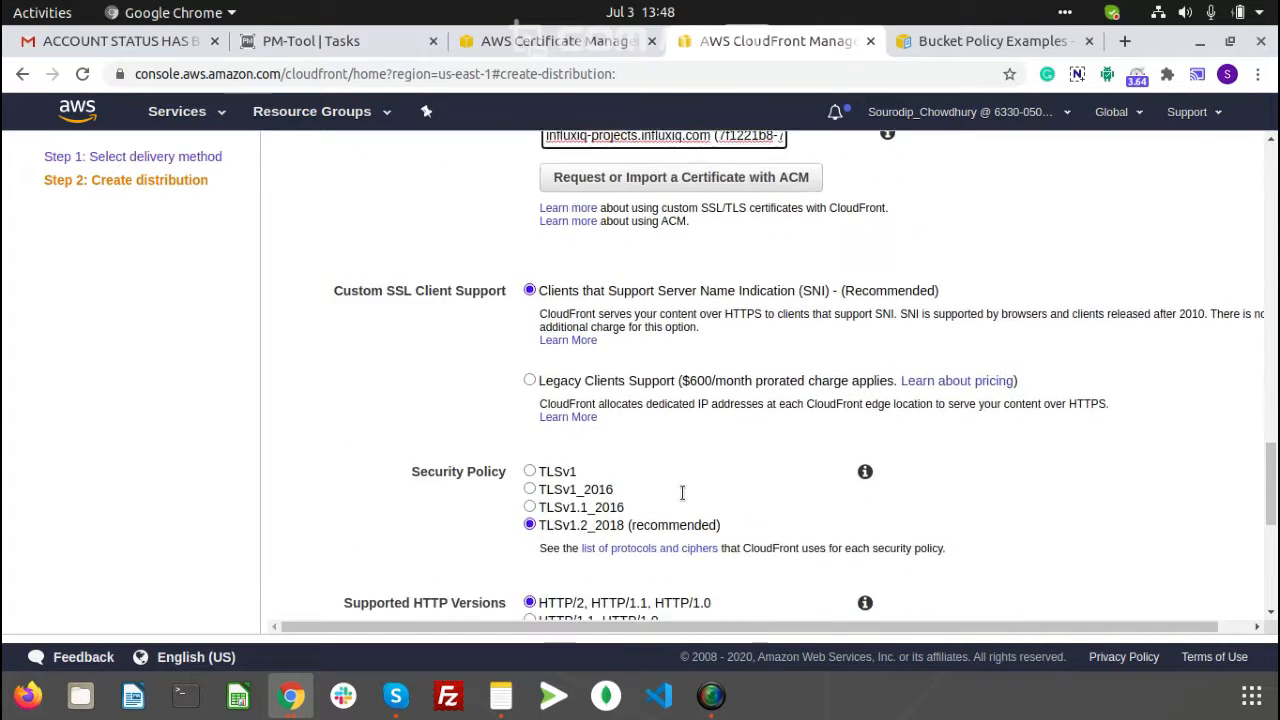
pyautogui.scroll(-1, 682, 492)
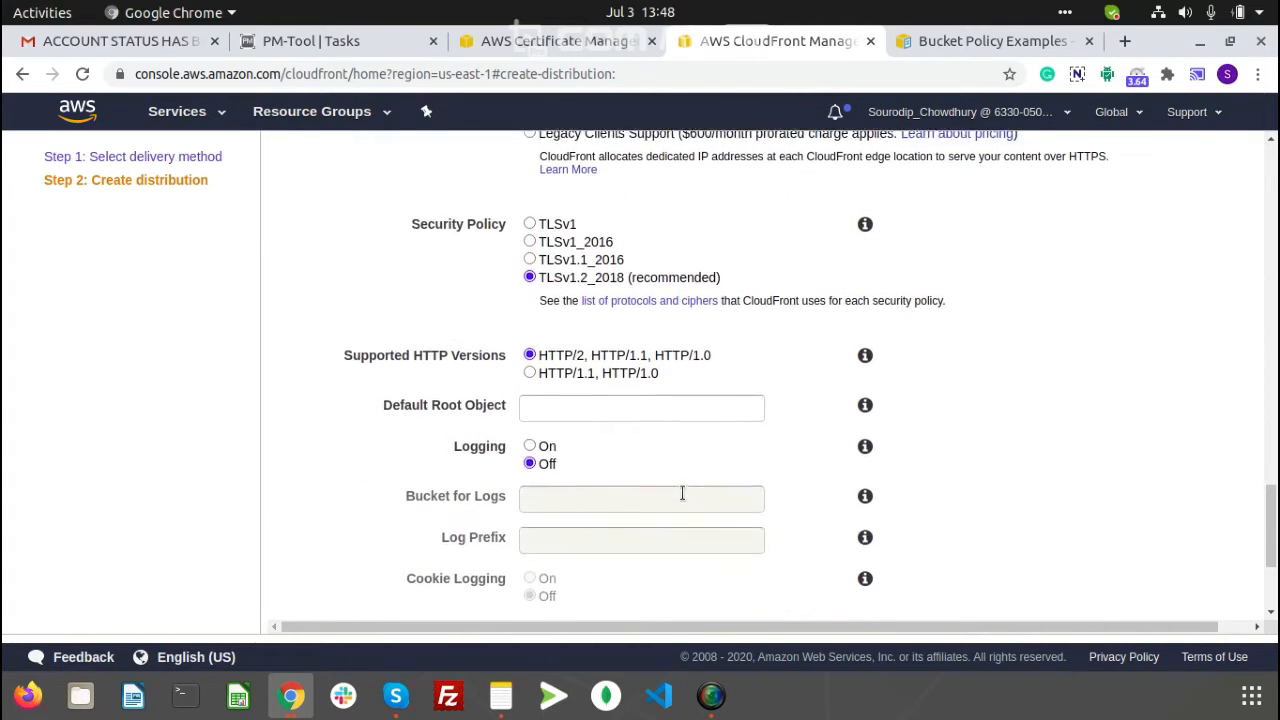
pyautogui.click(560, 401)
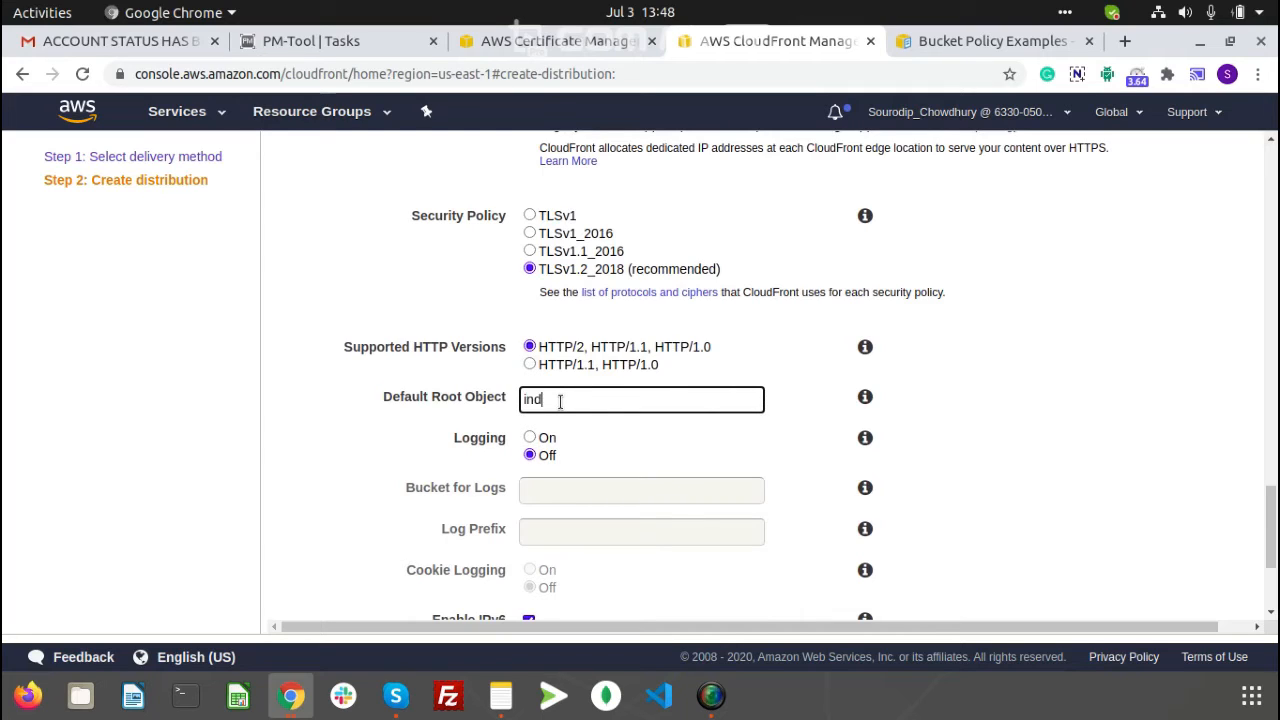
pyautogui.write('index.html')
pyautogui.scroll(-2, 678, 453)
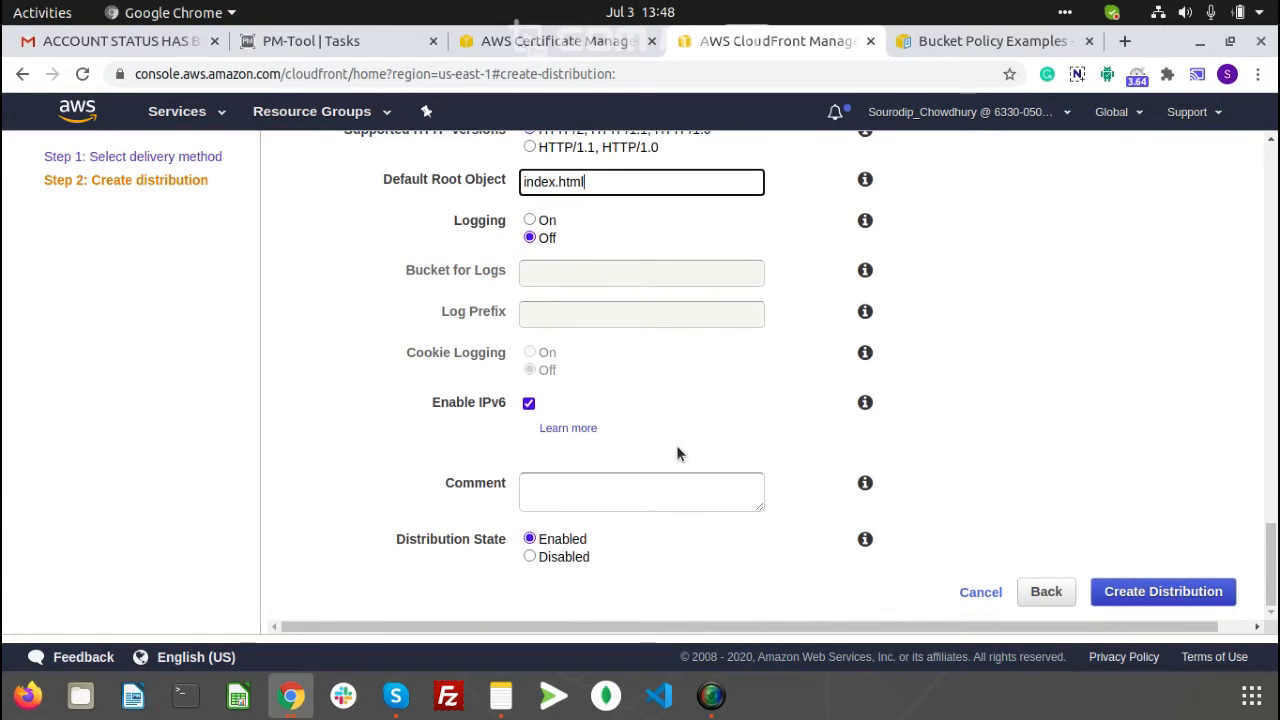
pyautogui.click(582, 495)
pyautogui.write('dev.backend.influxiq.com')
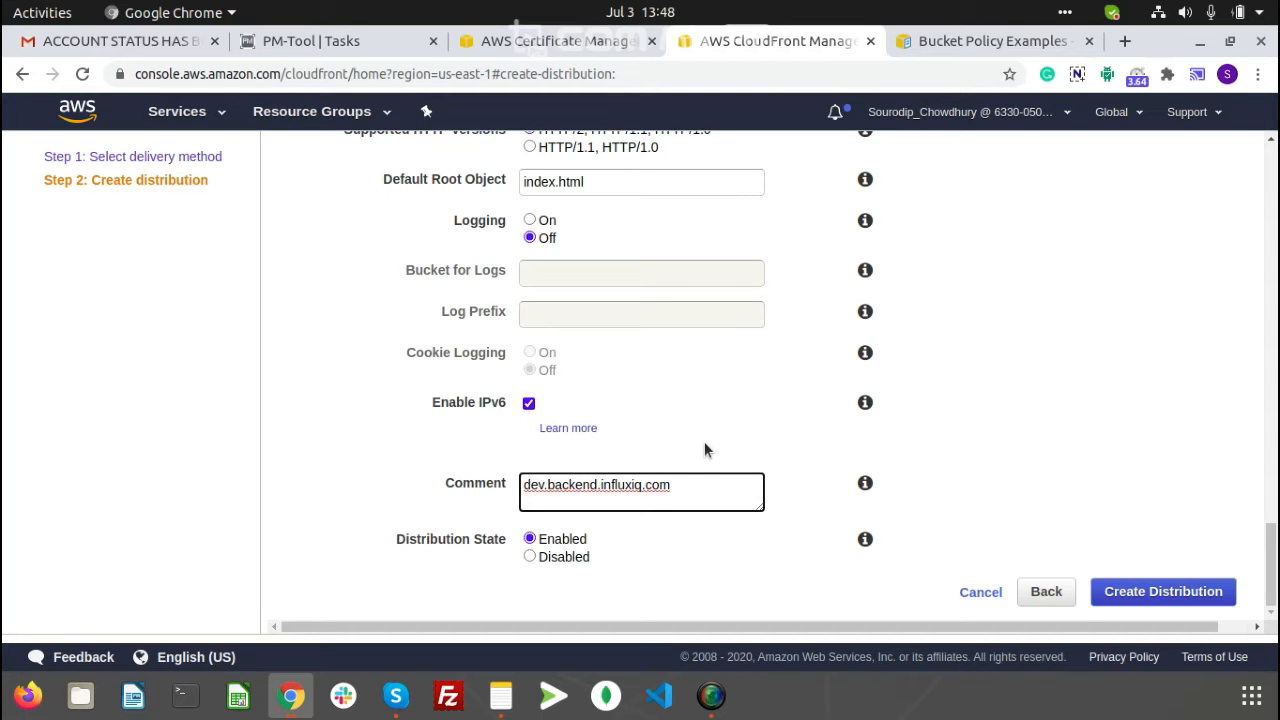
# - Review the entered settings and create the distribution with its state left Enabled
pyautogui.scroll(10, 704, 445)
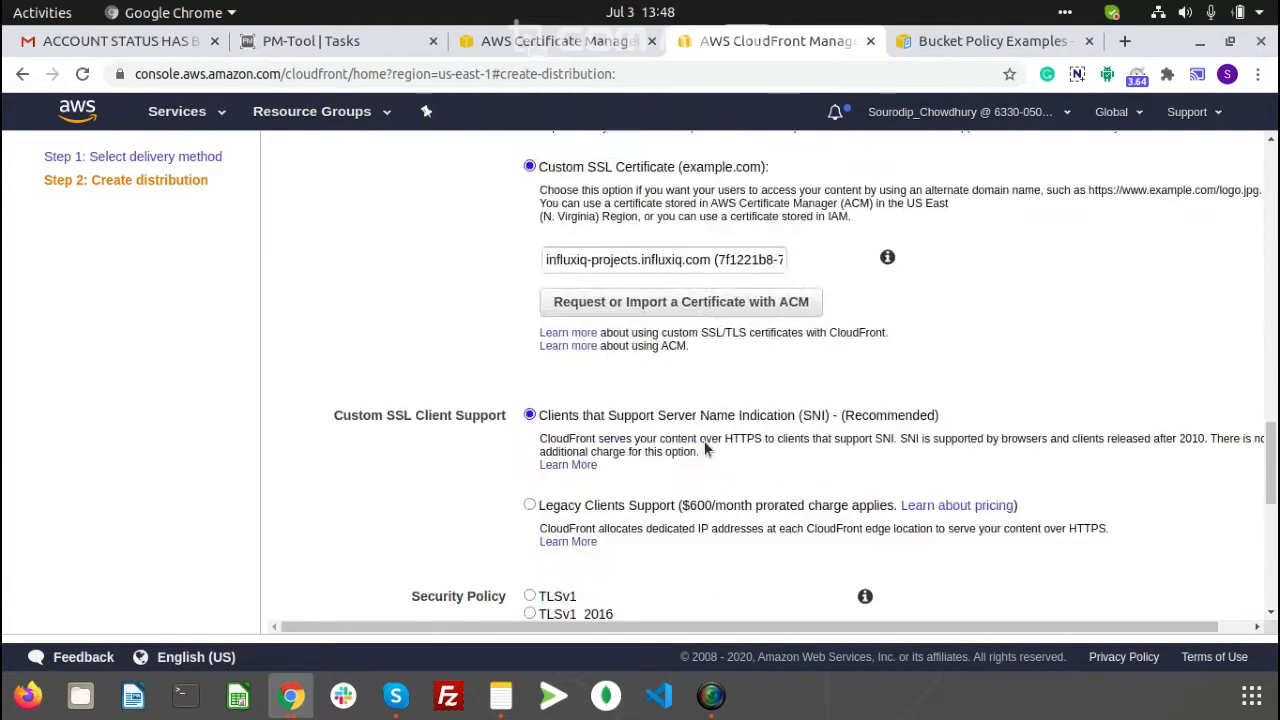
pyautogui.scroll(-10, 704, 445)
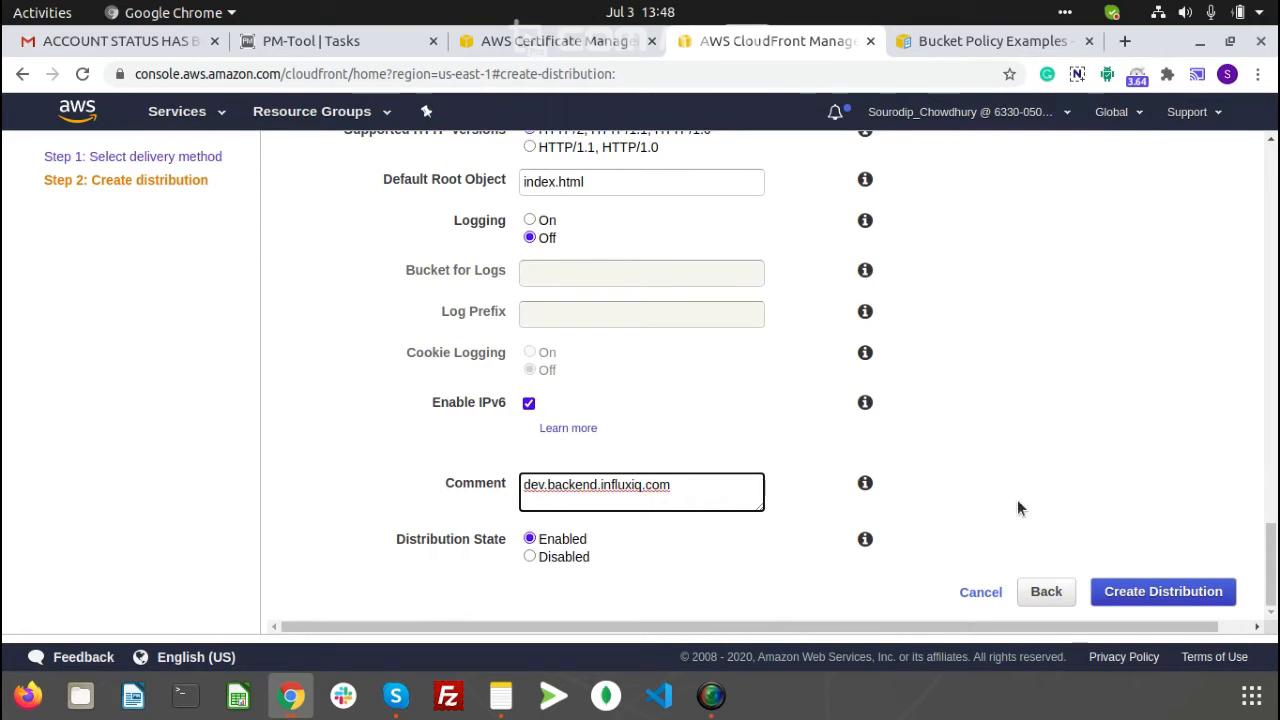
pyautogui.click(1115, 591)
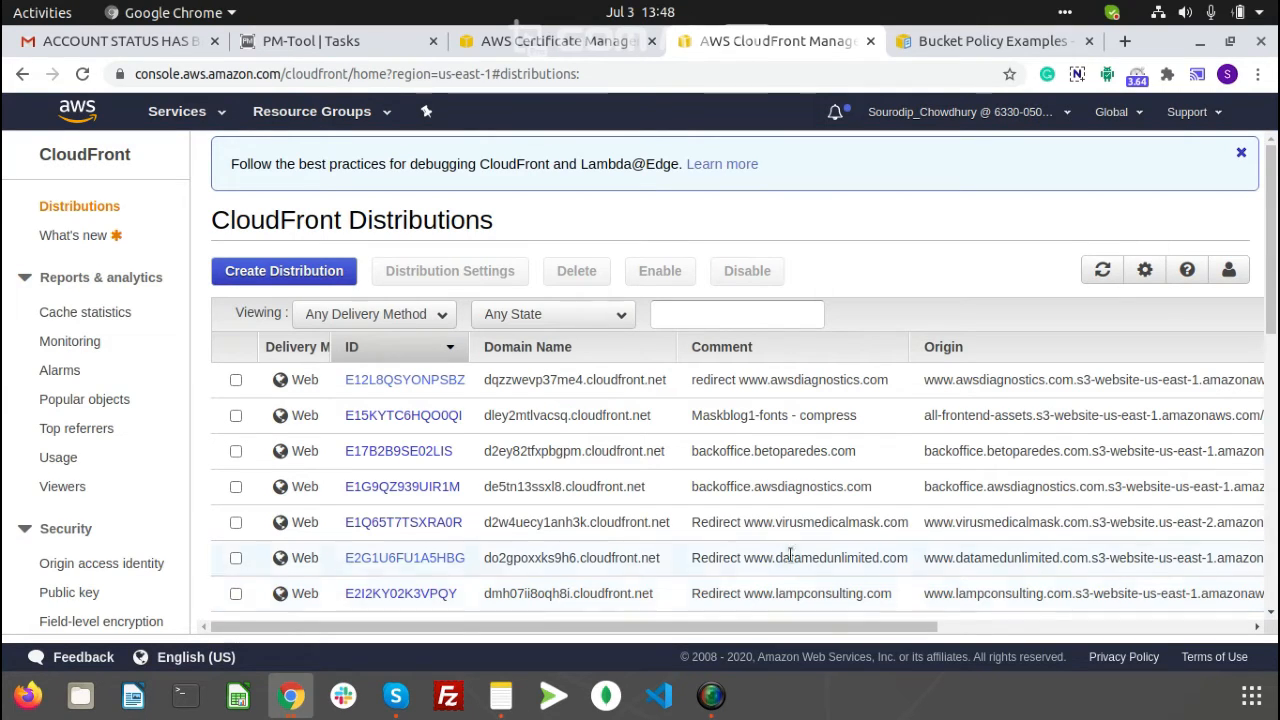
# - Examine the status, state, CNAME and domain name of the new dev.backend.influxiq.com distribution in the distributions list
pyautogui.scroll(-3, 590, 515)
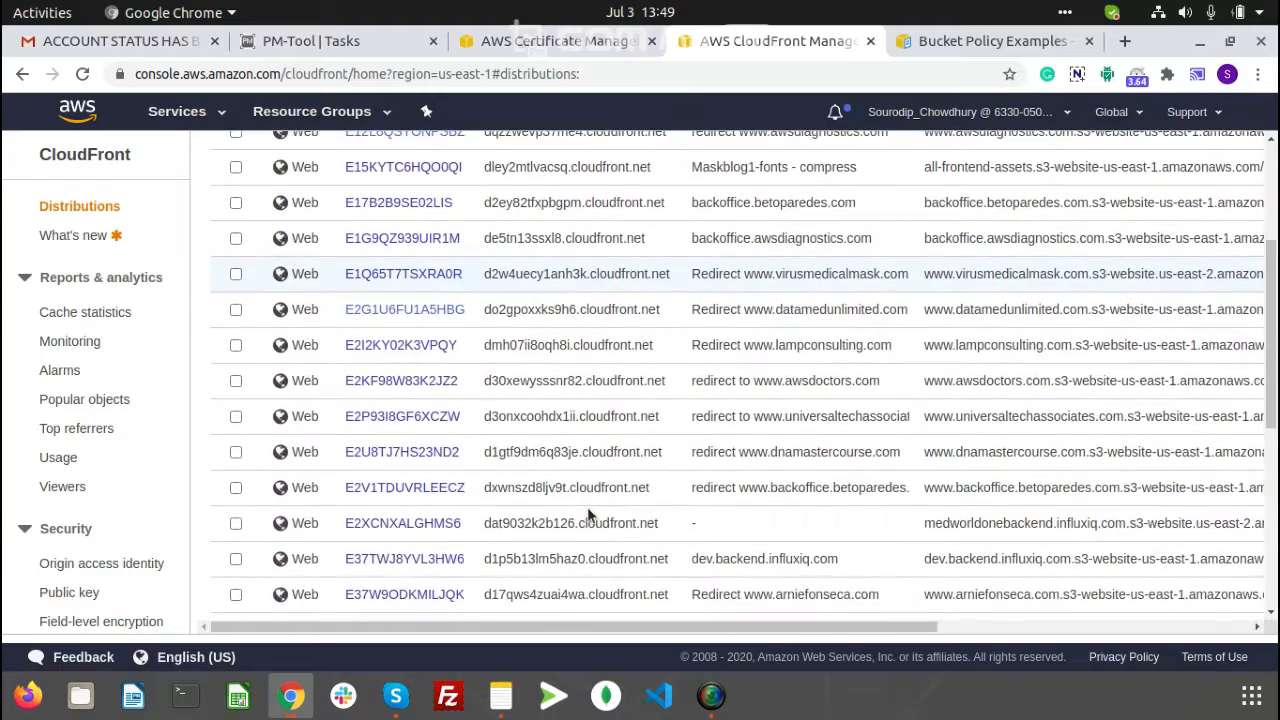
pyautogui.scroll(4, 590, 515)
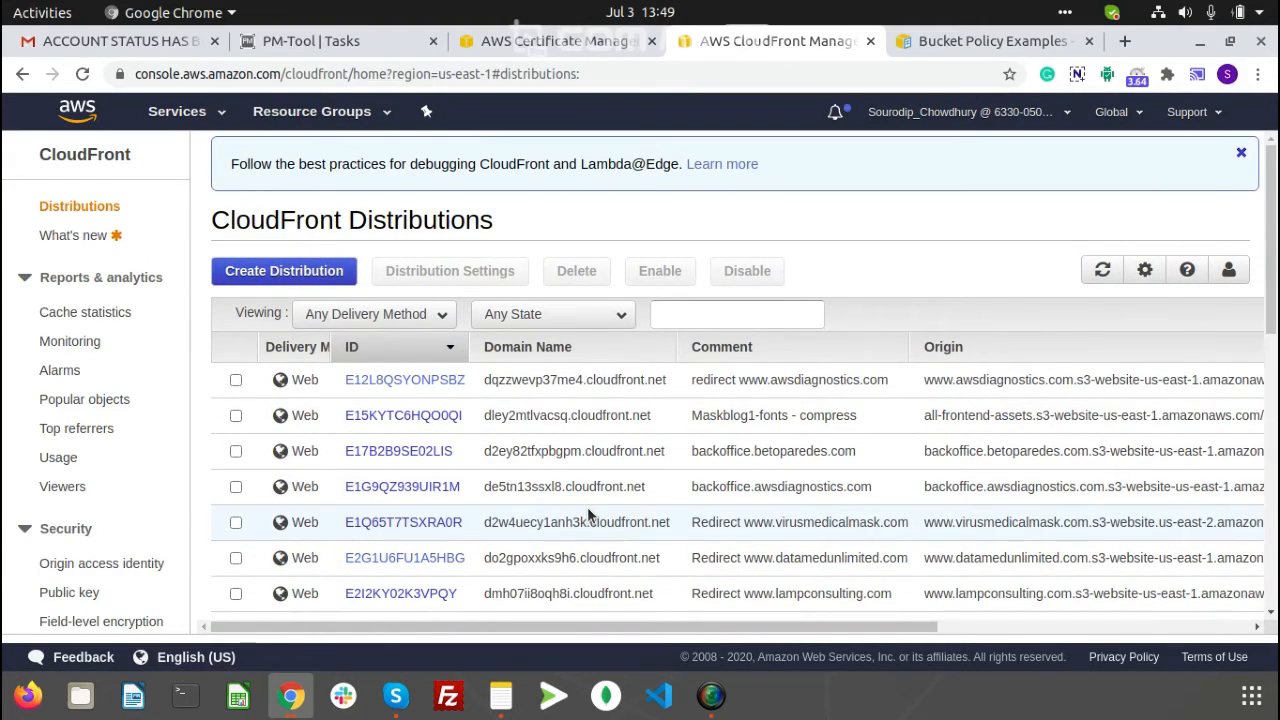
pyautogui.scroll(-5, 590, 515)
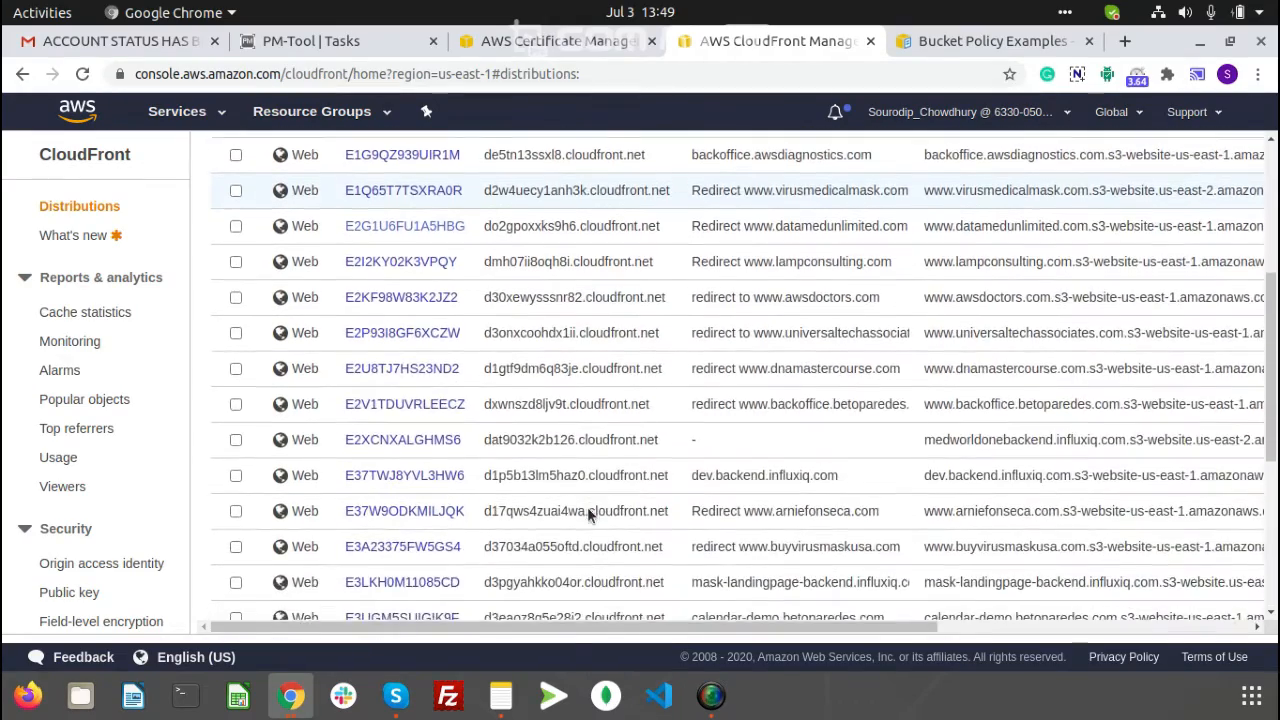
pyautogui.scroll(2, 587, 507)
pyautogui.hscroll(5, 587, 507)
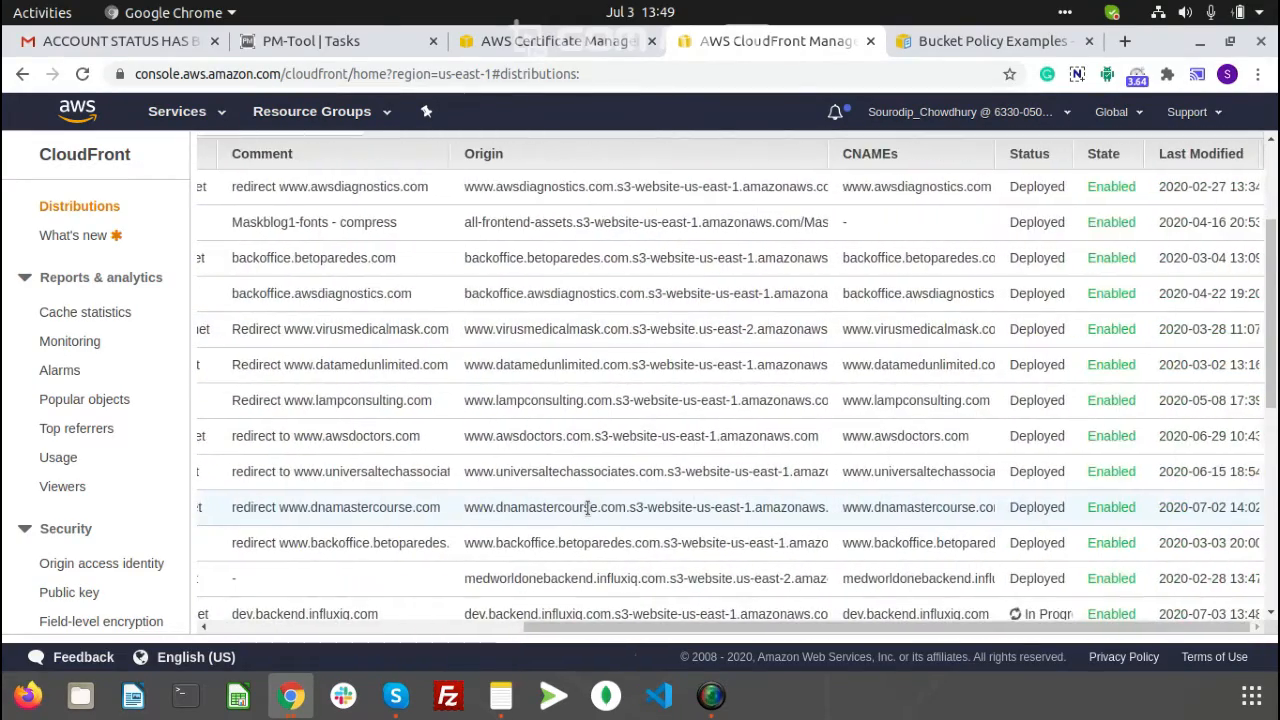
pyautogui.scroll(-7, 587, 507)
pyautogui.scroll(2, 587, 507)
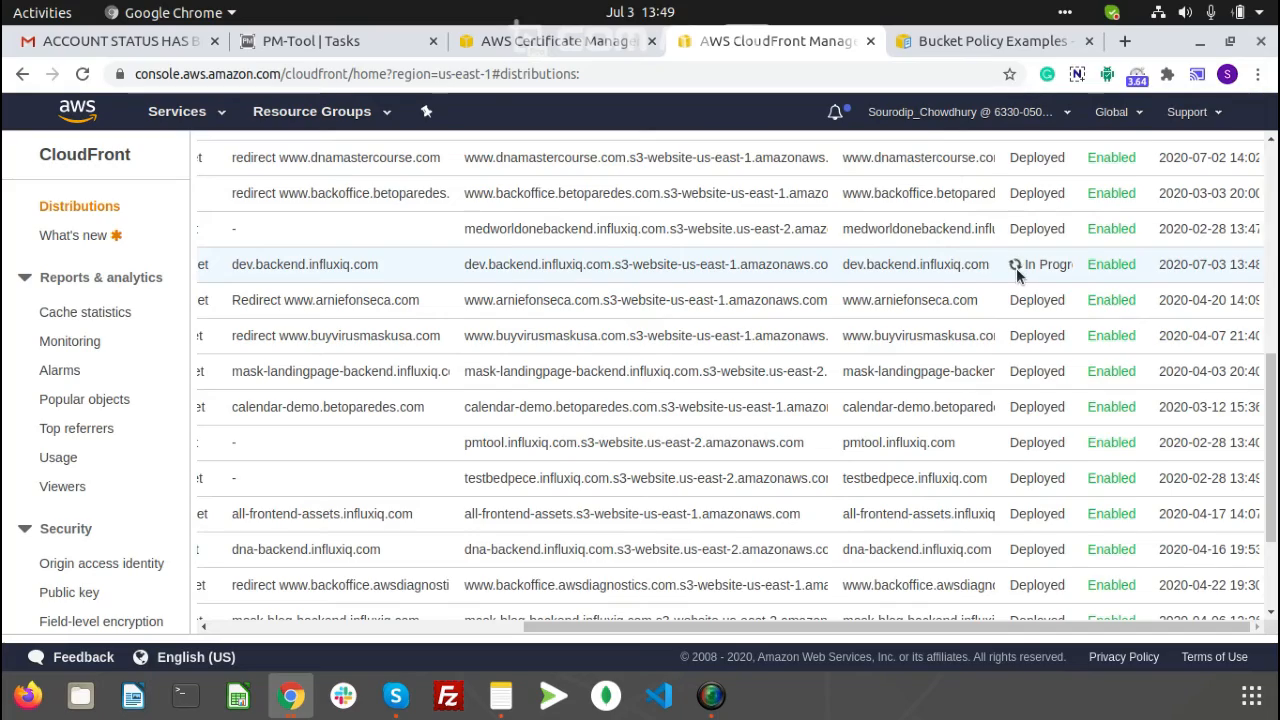
pyautogui.scroll(5, 1016, 274)
pyautogui.scroll(-3, 1016, 274)
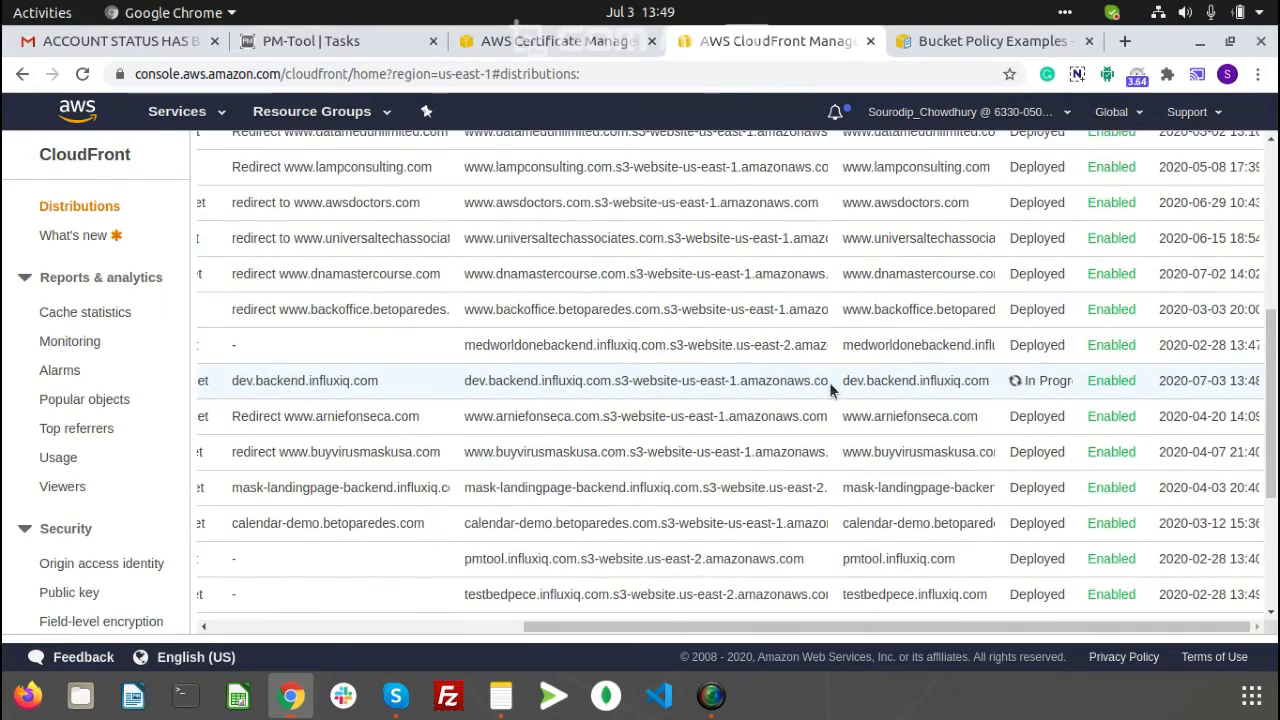
pyautogui.hscroll(-5, 829, 382)
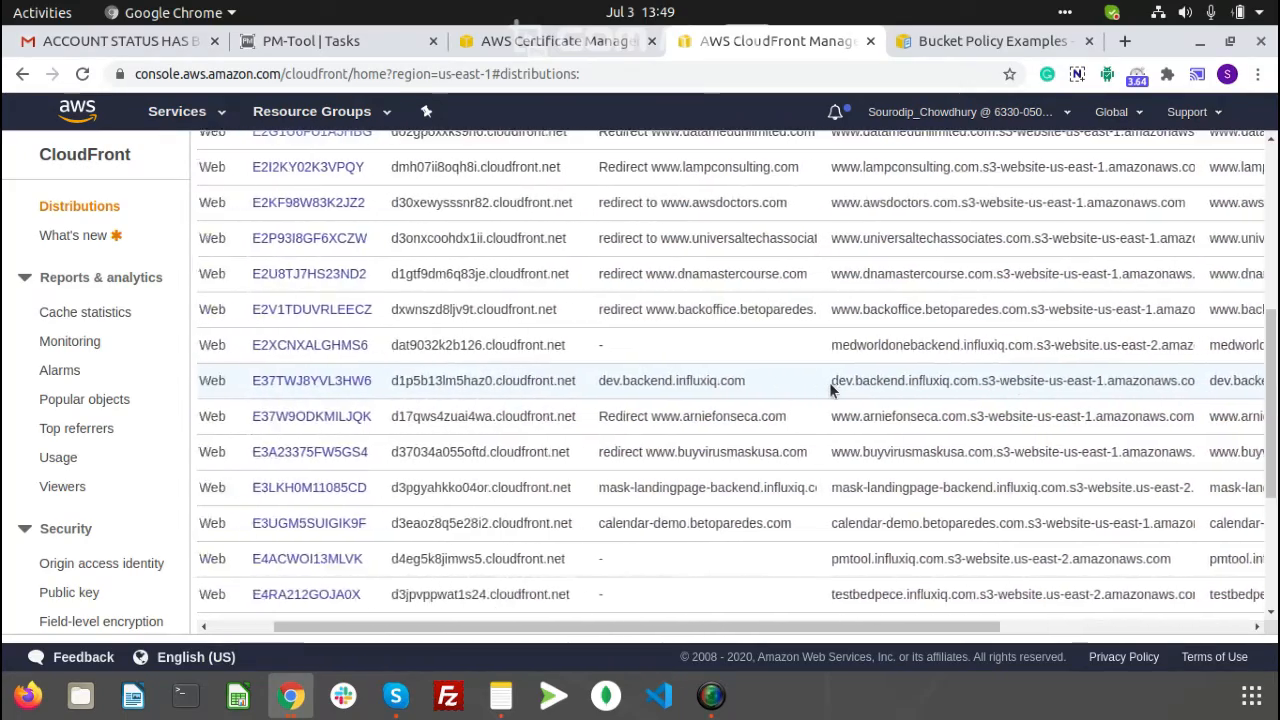
pyautogui.hscroll(-2, 829, 390)
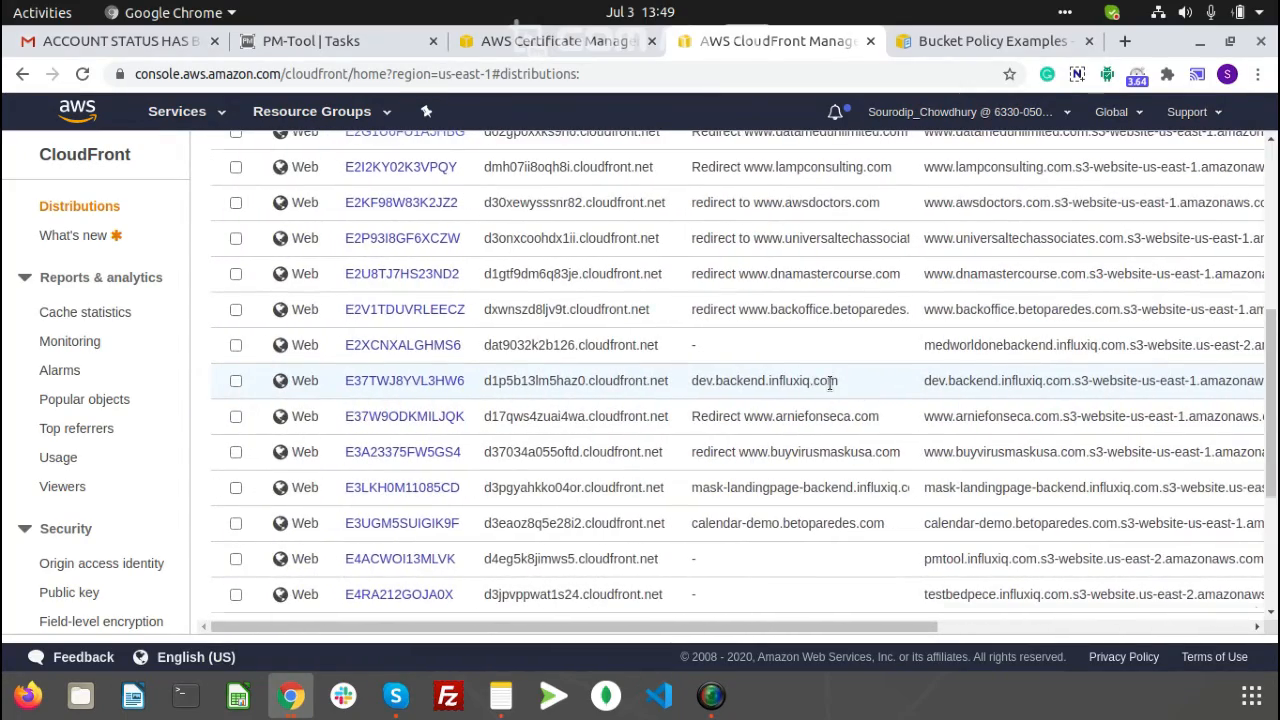
pyautogui.scroll(4, 829, 382)
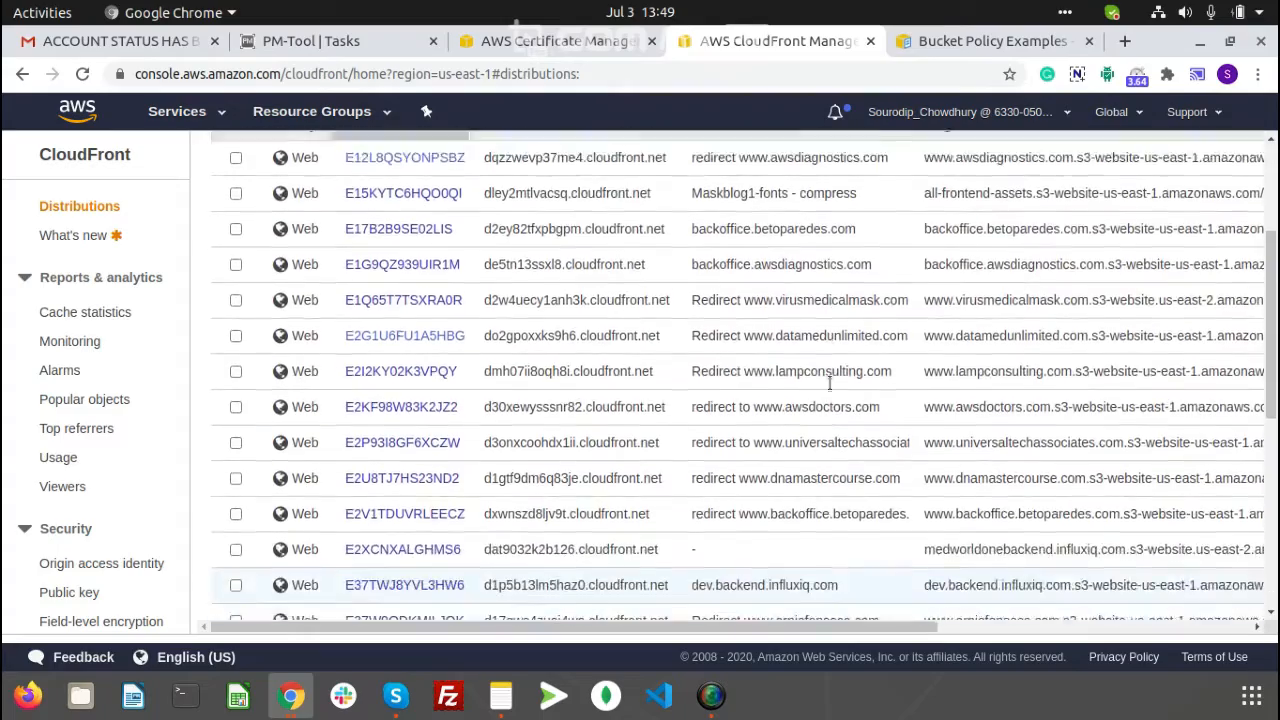
pyautogui.scroll(-4, 829, 382)
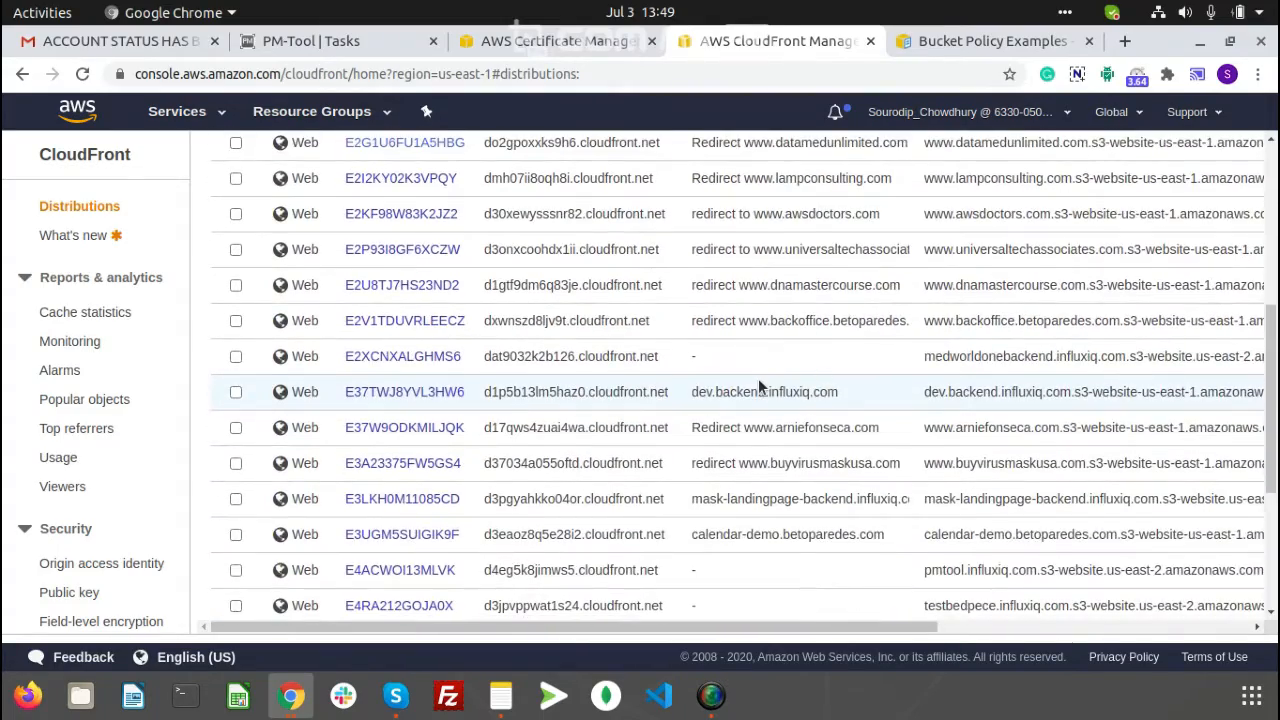
pyautogui.scroll(6, 759, 380)
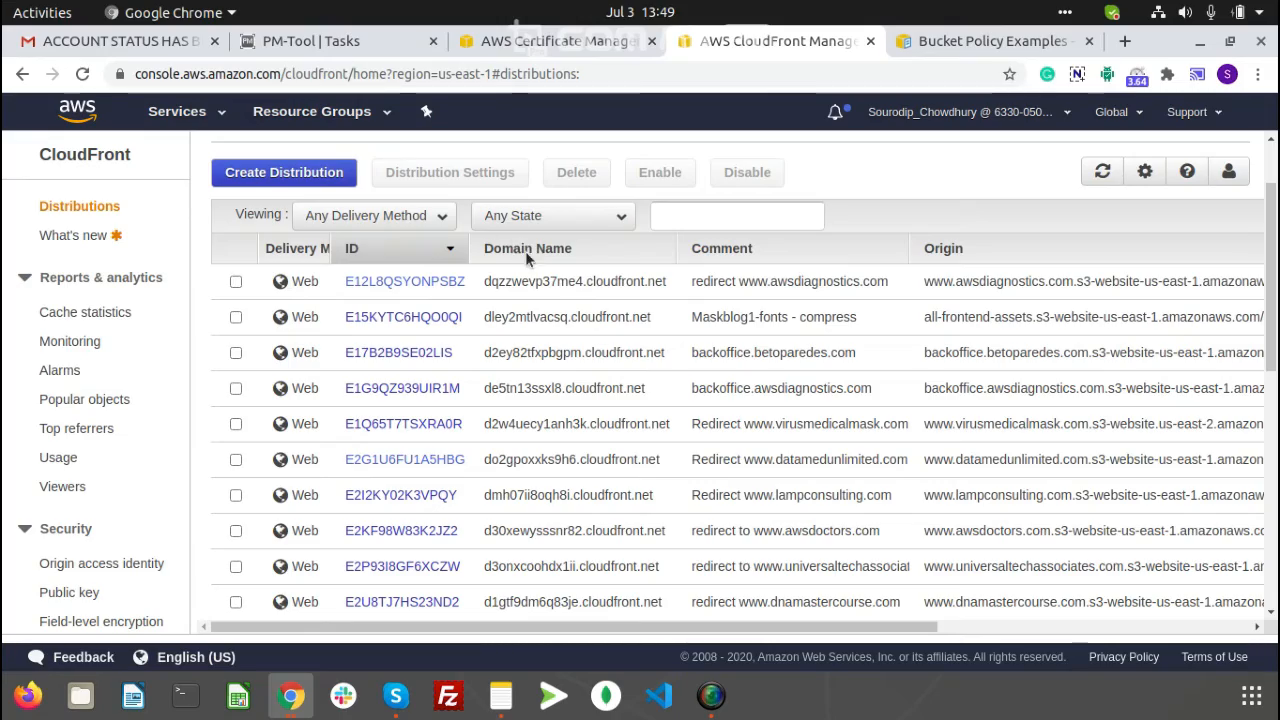
# - Select the dev.backend.influxiq.com distribution and copy its domain name, d1p5b13lm5haz0.cloudfront.net
pyautogui.scroll(-8, 527, 313)
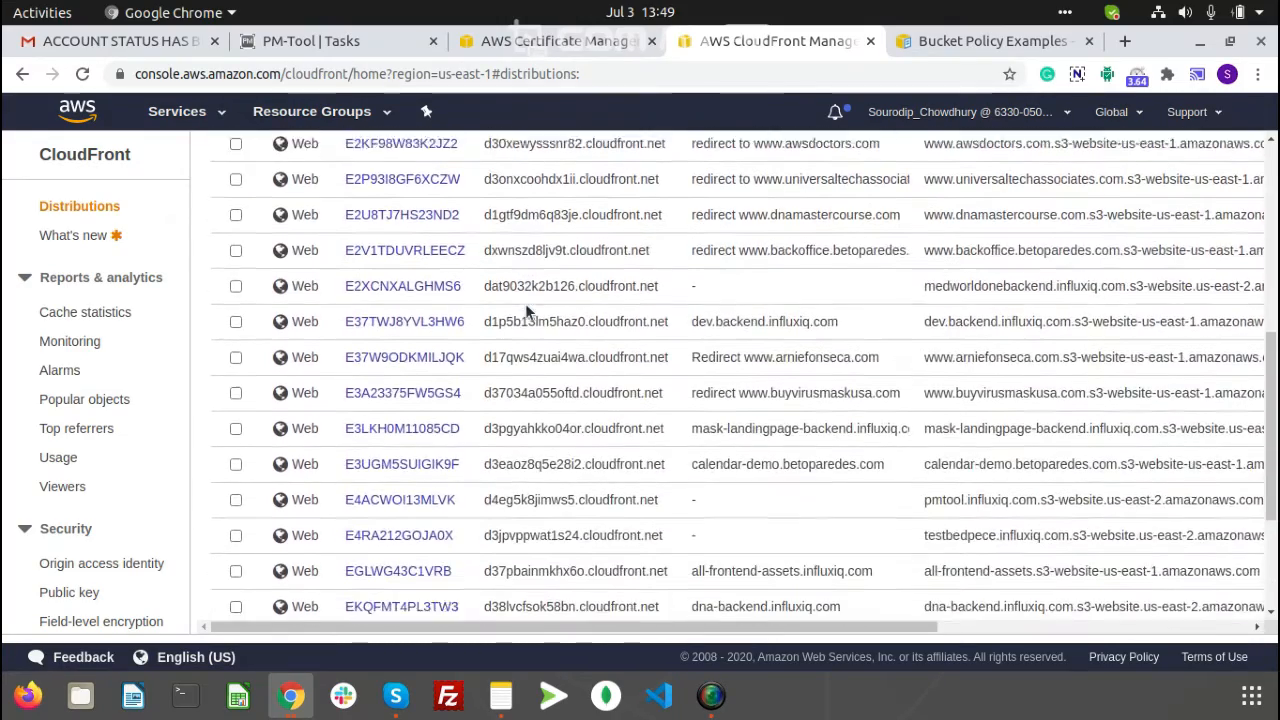
pyautogui.hscroll(6, 562, 333)
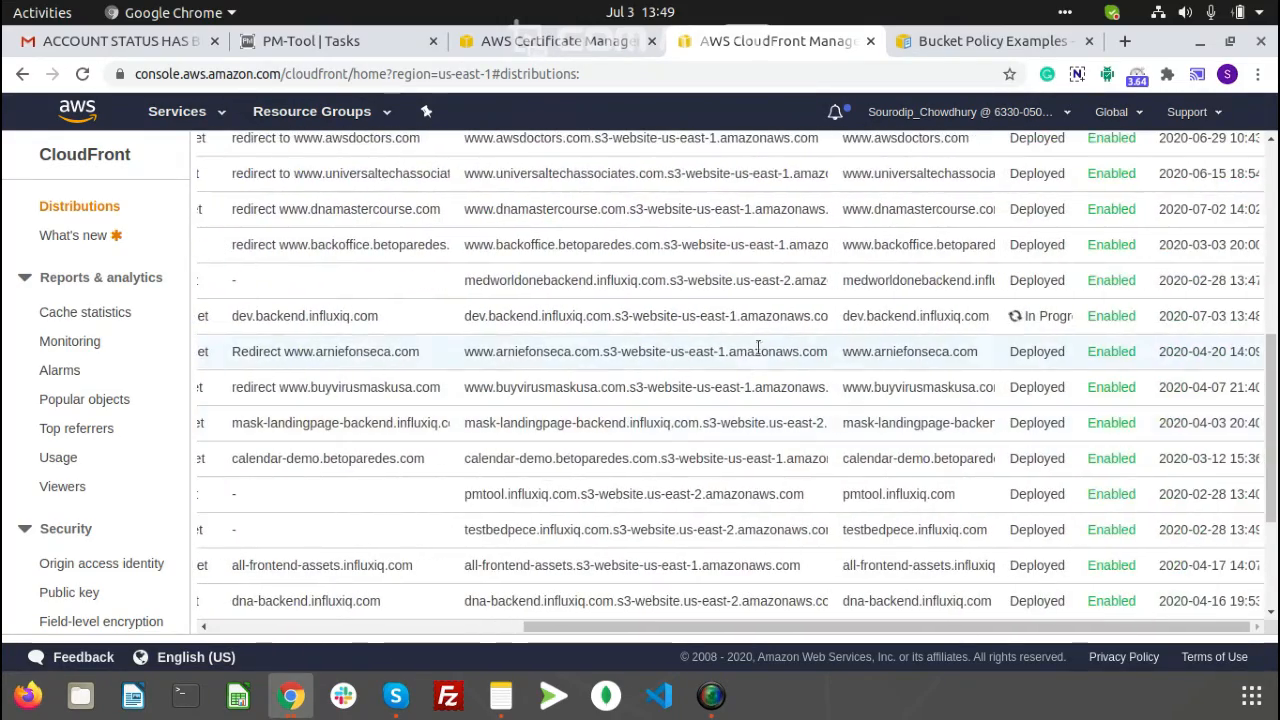
pyautogui.click(778, 312)
pyautogui.hscroll(-6, 775, 314)
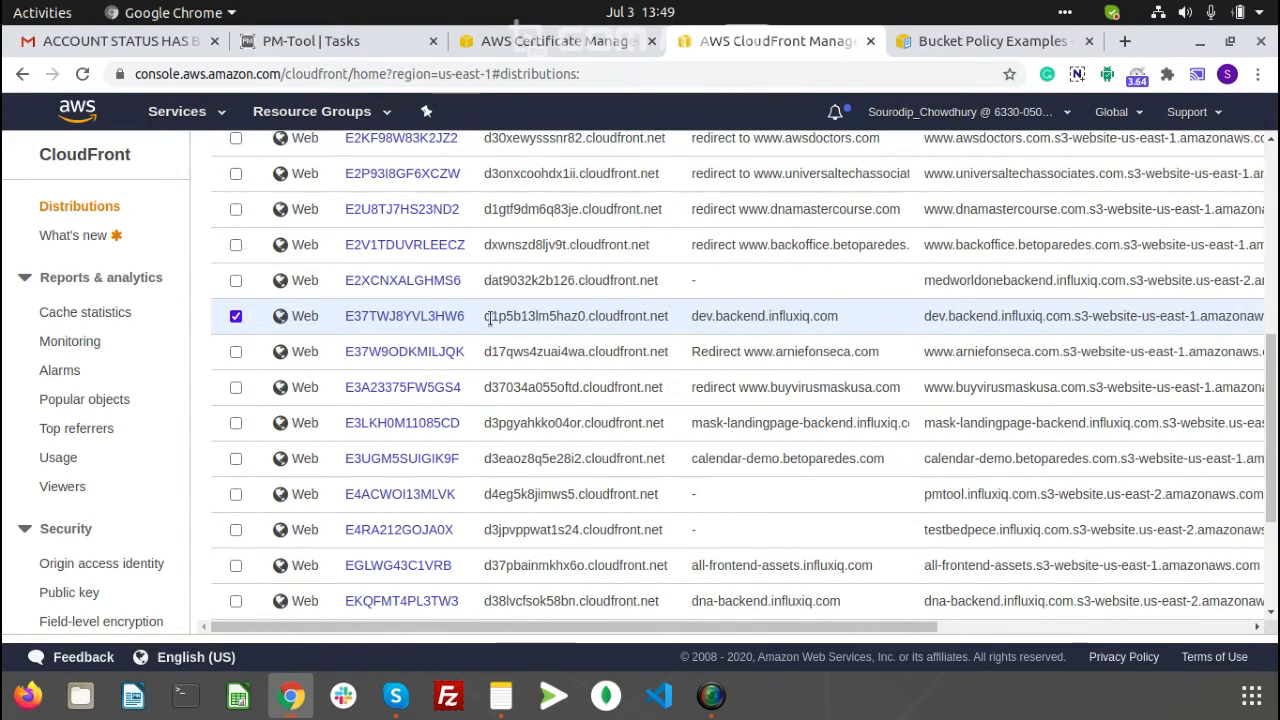
pyautogui.moveTo(482, 316); pyautogui.dragTo(677, 320)
pyautogui.hotkey('ctrl', 'c')
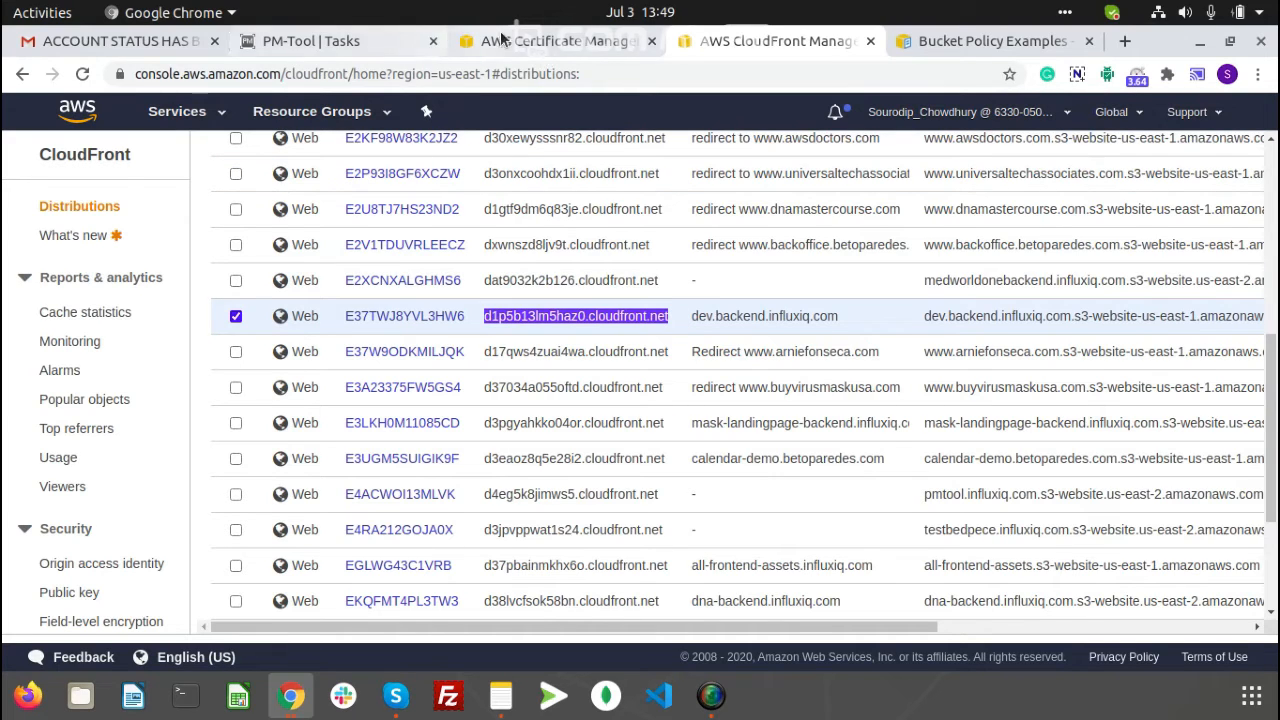
# - Open Route 53 in a new browser tab from the Certificate Manager page's service history and switch to it
pyautogui.click(505, 40)
pyautogui.scroll(3, 318, 120)
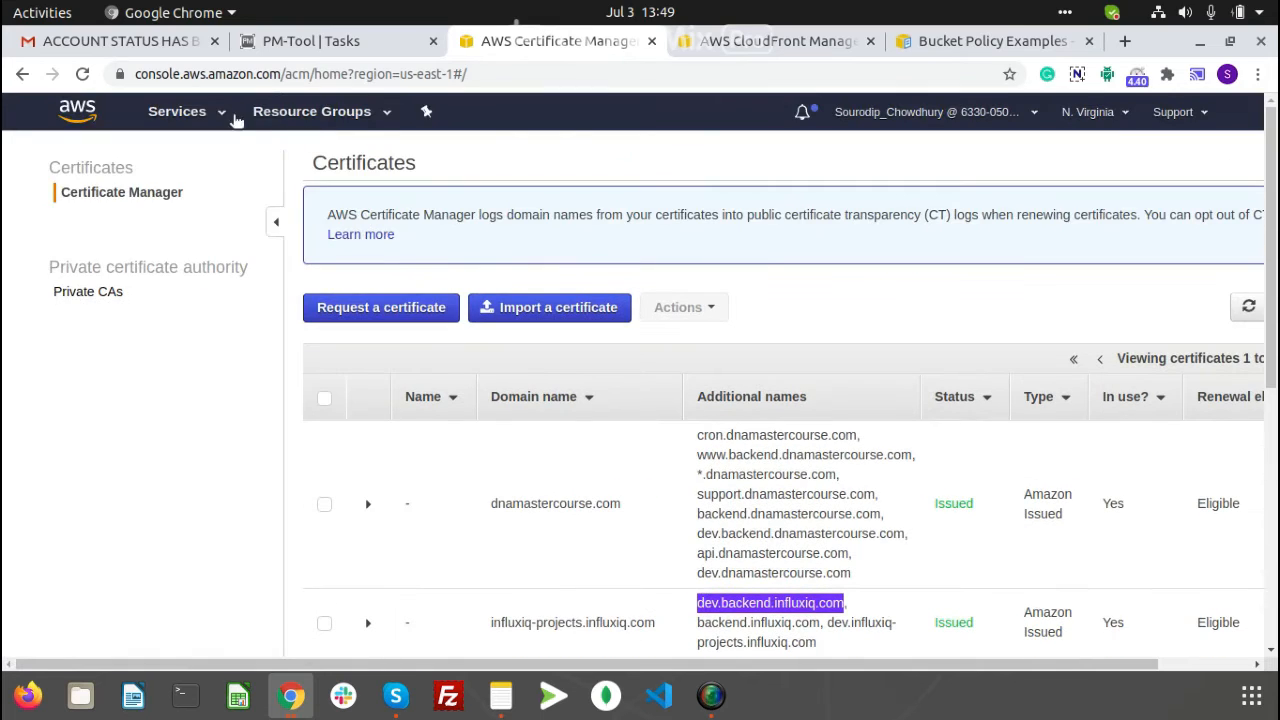
pyautogui.click(180, 111)
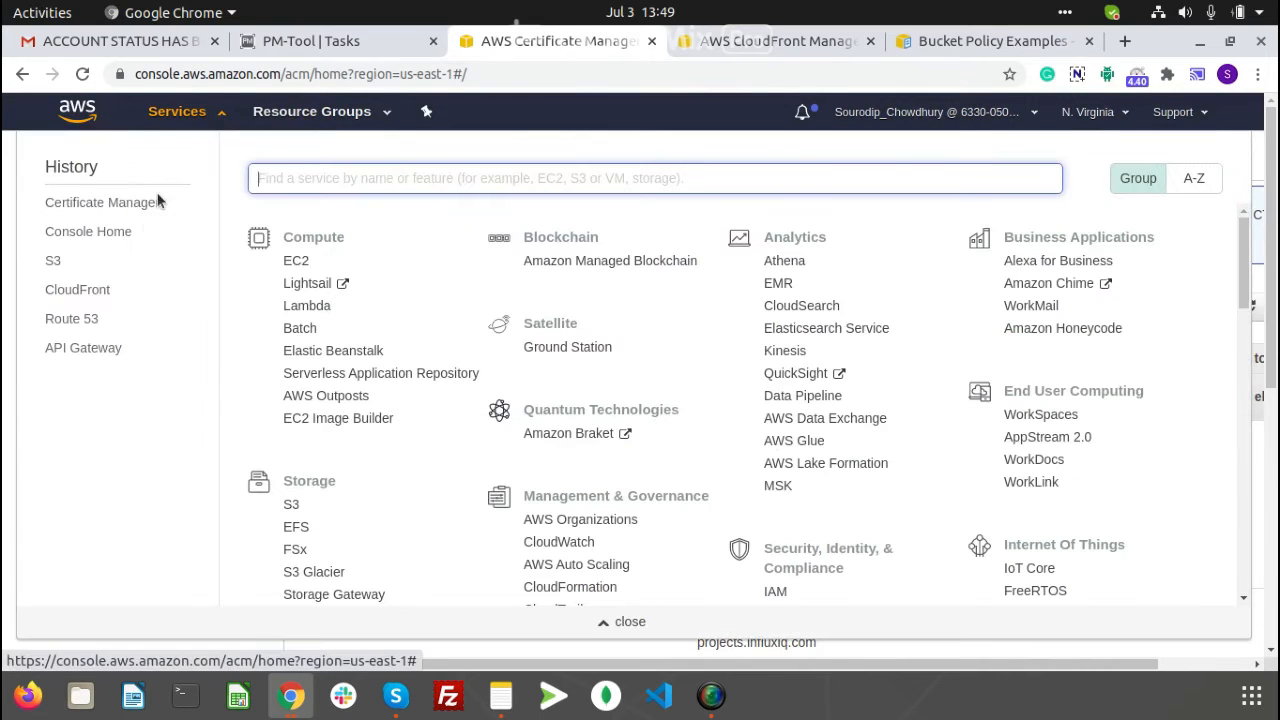
pyautogui.rightClick(68, 324)
pyautogui.click(95, 336)
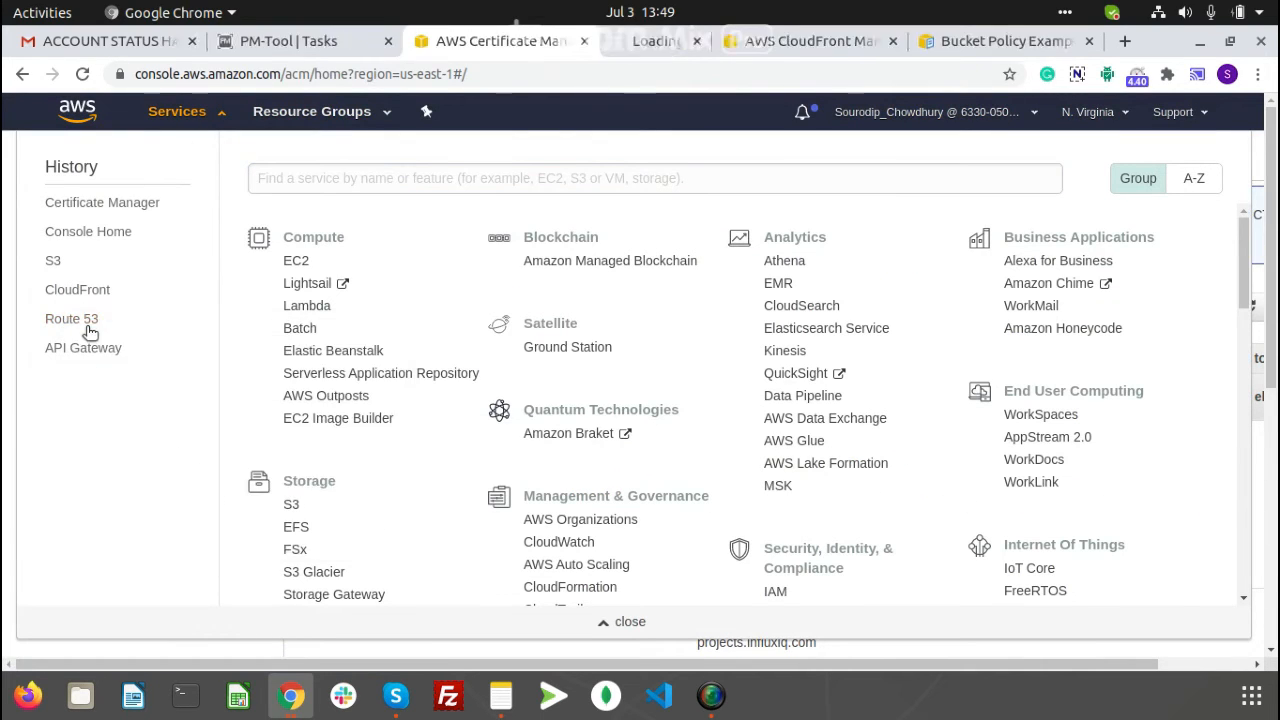
pyautogui.click(633, 42)
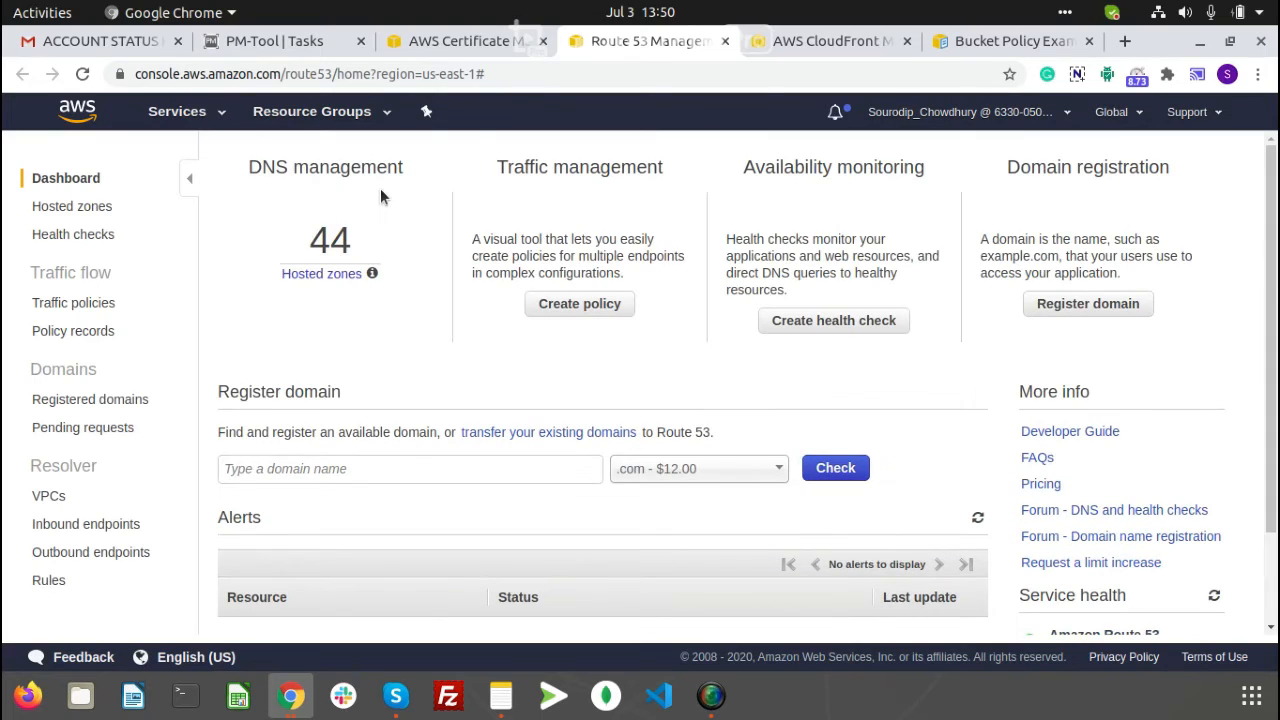
# - List the hosted zones, search the page for influxiq and open the influxiq.com zone's record sets
pyautogui.click(295, 280)
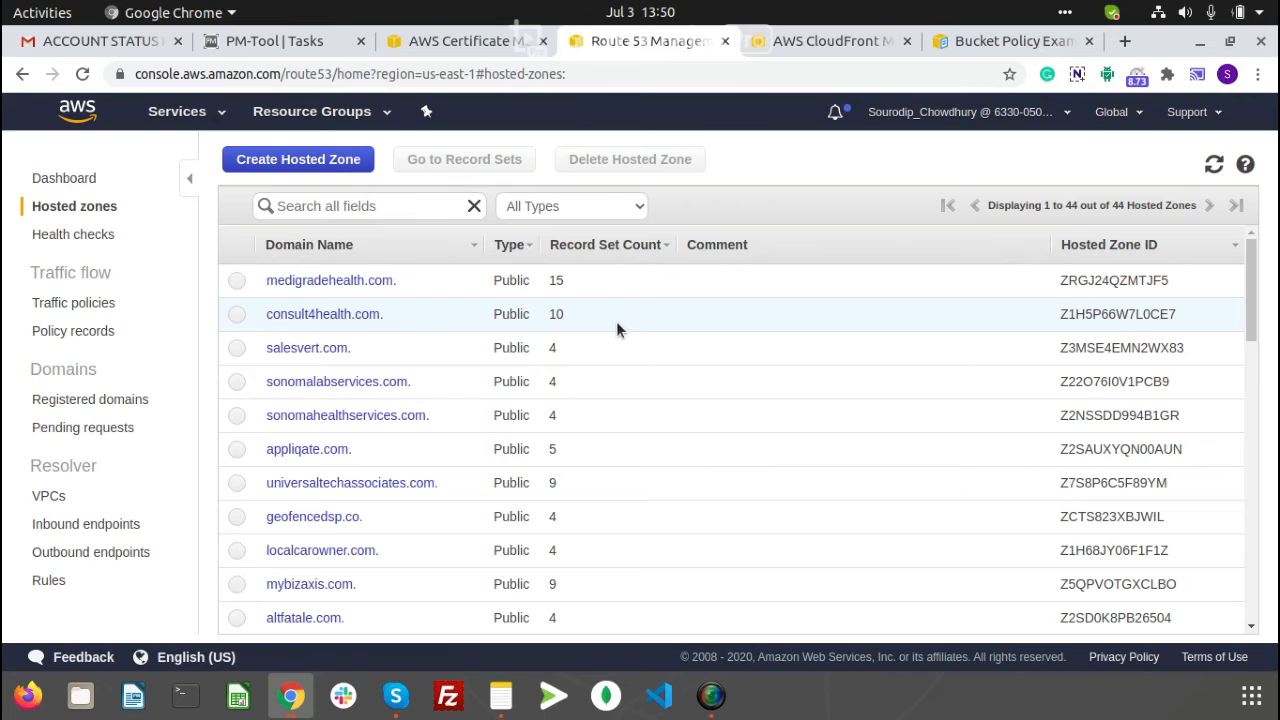
pyautogui.scroll(-5, 613, 322)
pyautogui.scroll(2, 613, 331)
pyautogui.hotkey('ctrl', 'f')
pyautogui.write('influxiq')
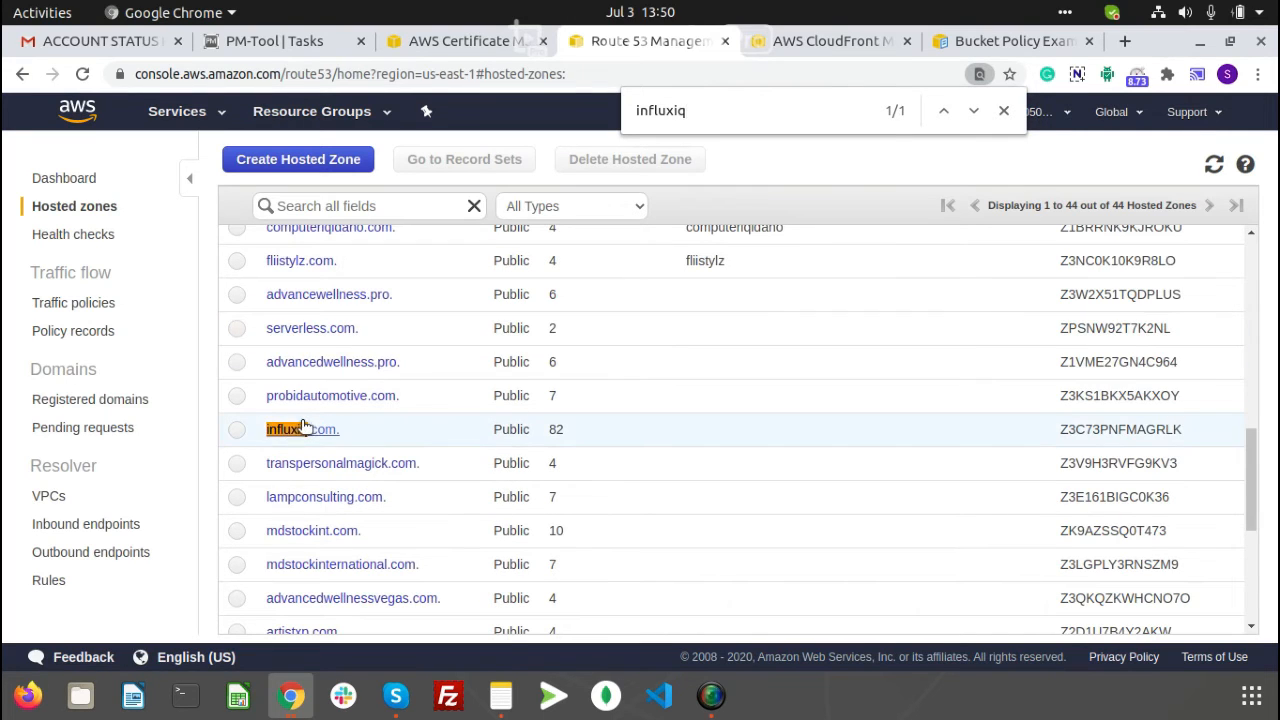
pyautogui.click(290, 431)
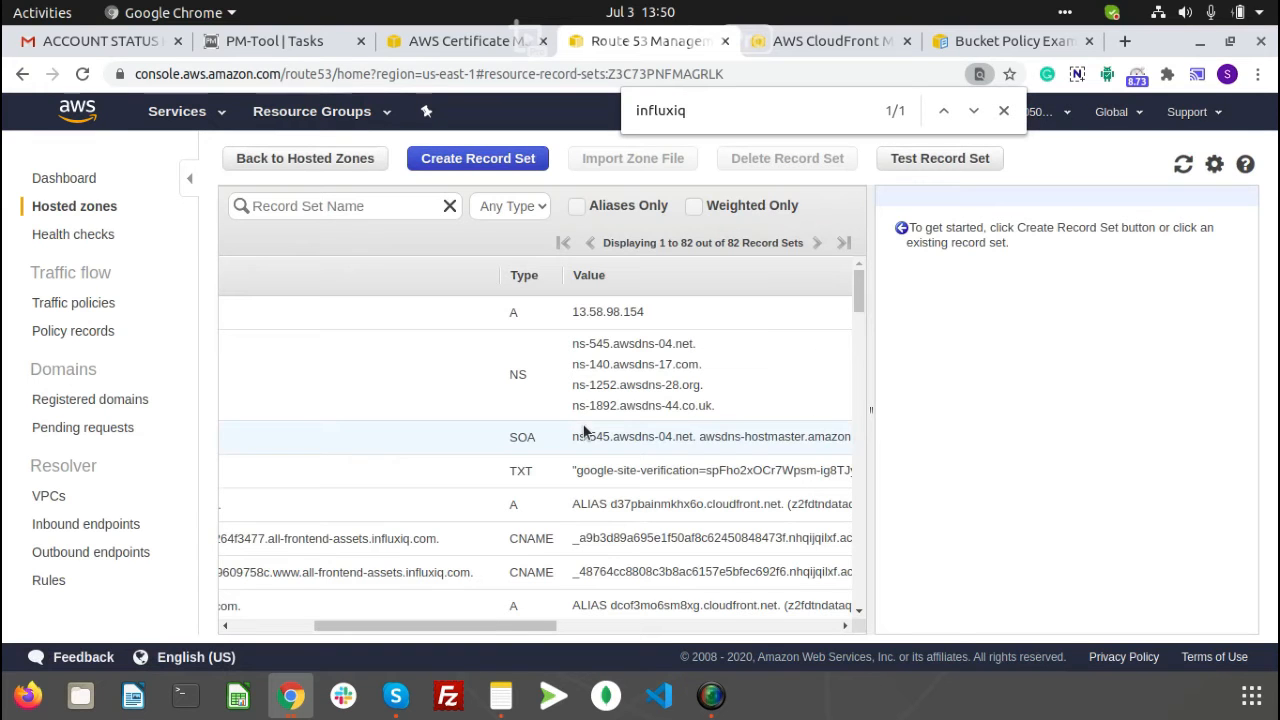
# - Start a new A record set in influxiq.com as an alias with d1p5b13lm5haz0.cloudfront.net as its target
pyautogui.click(490, 160)
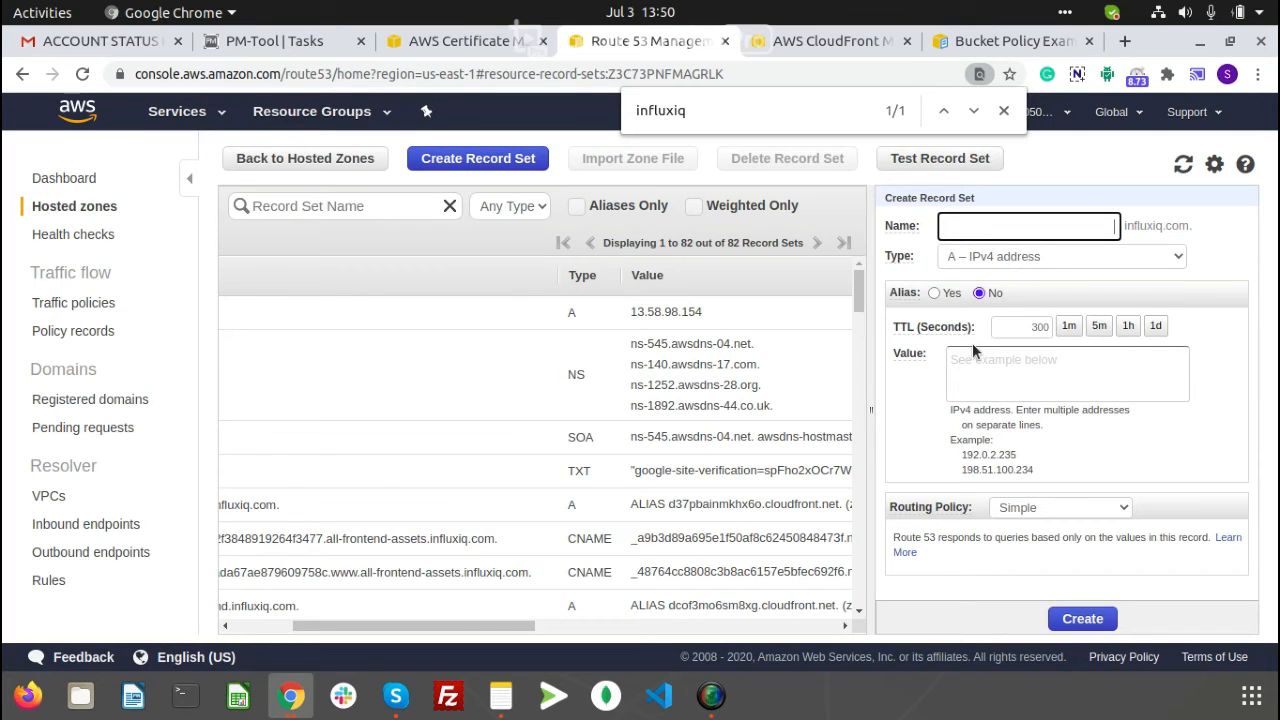
pyautogui.click(935, 293)
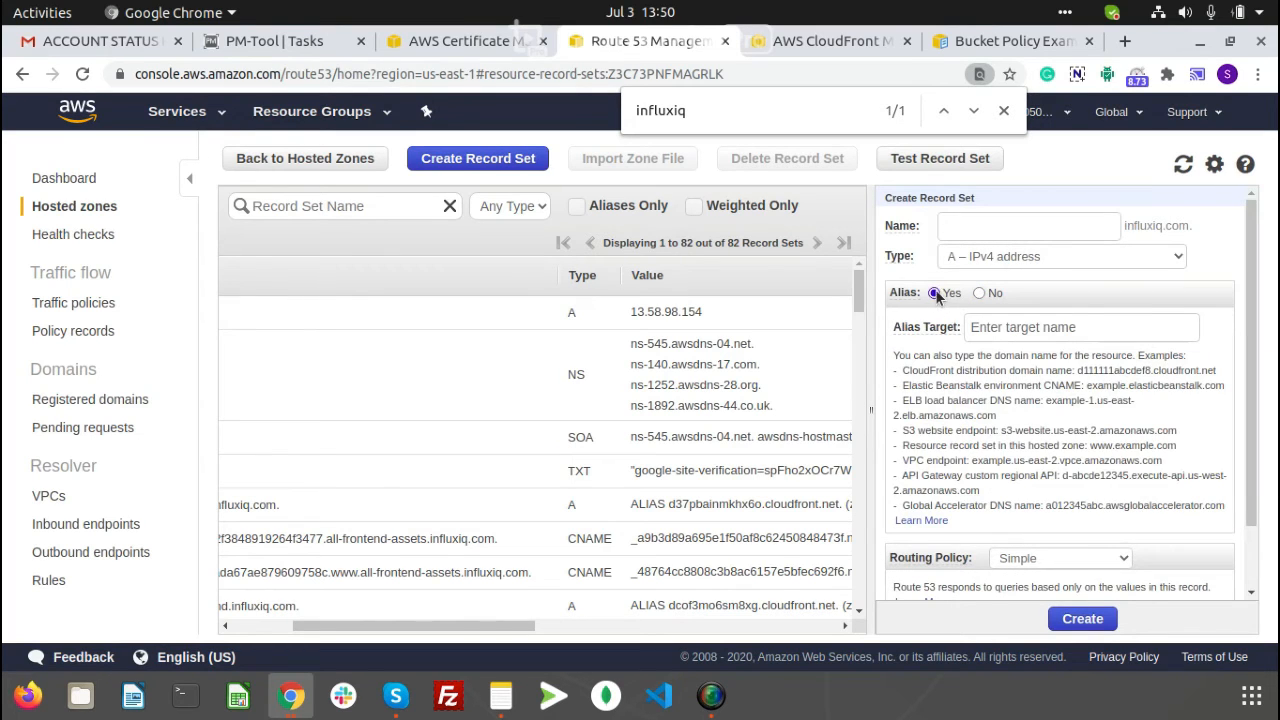
pyautogui.click(1009, 329)
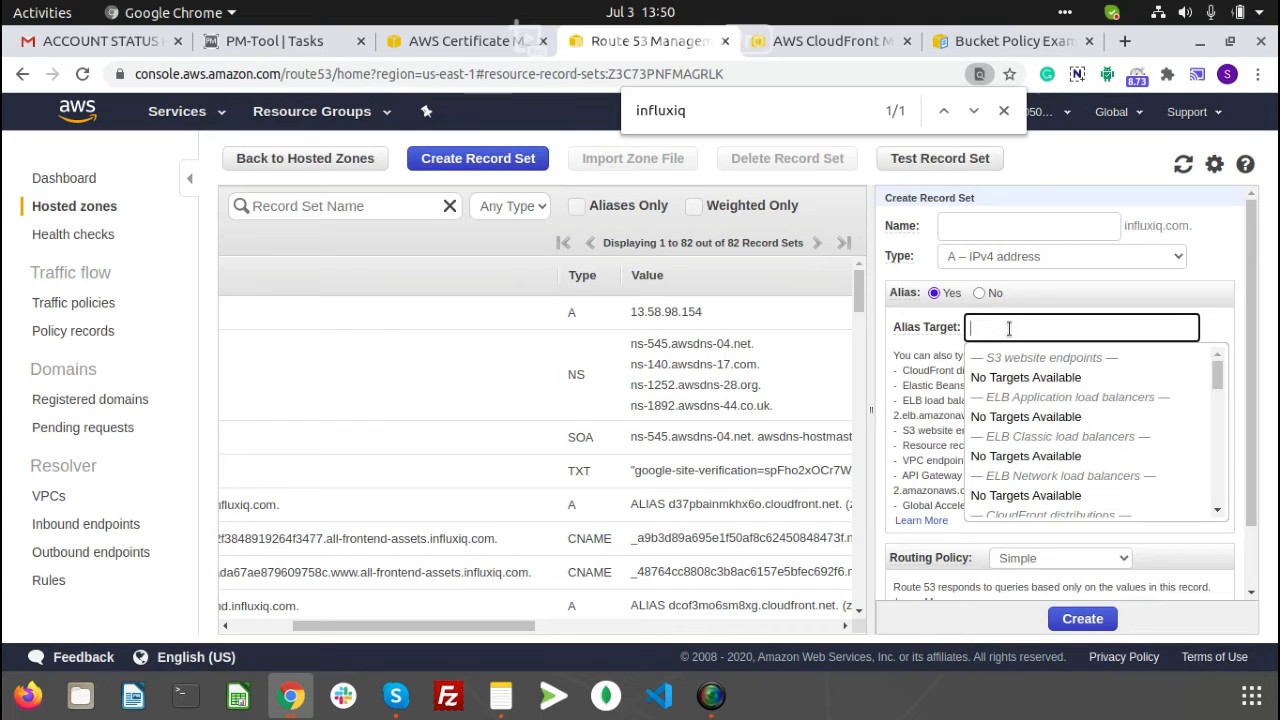
pyautogui.hotkey('ctrl', 'v')
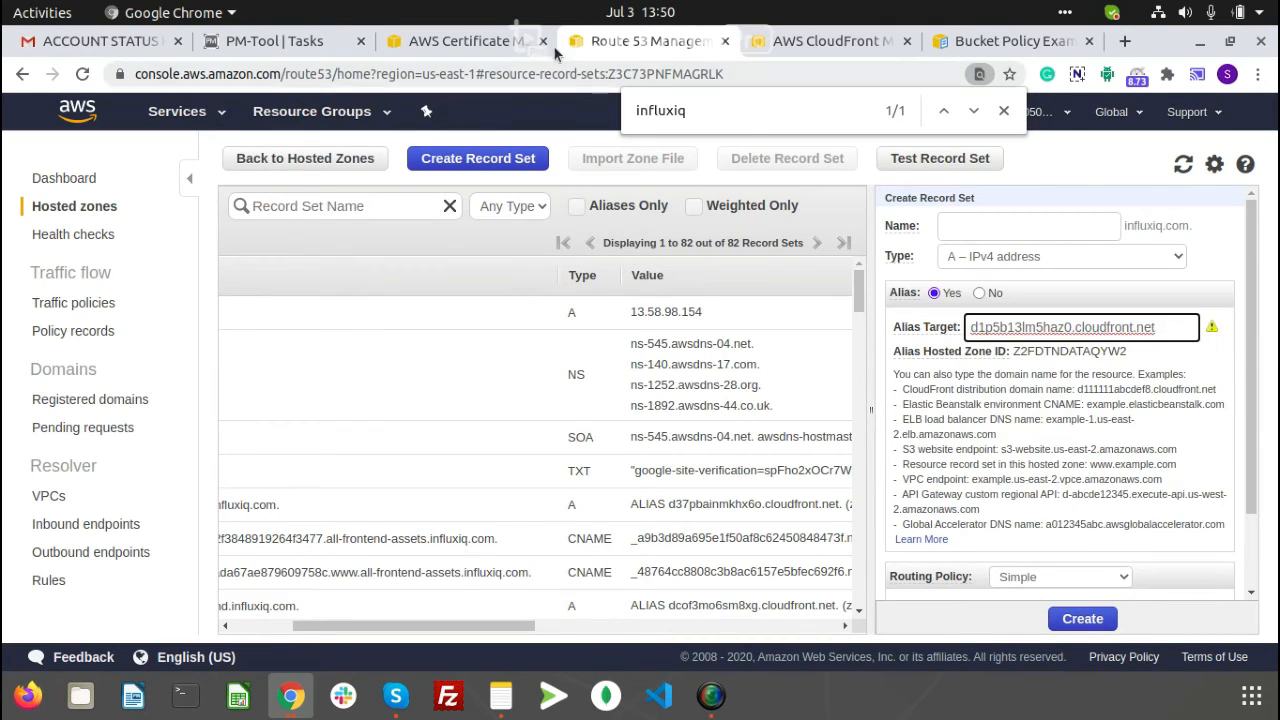
# - Copy dev.backend from the influxiq-projects.influxiq.com certificate's additional names and enter it as the new record set's name
pyautogui.click(477, 42)
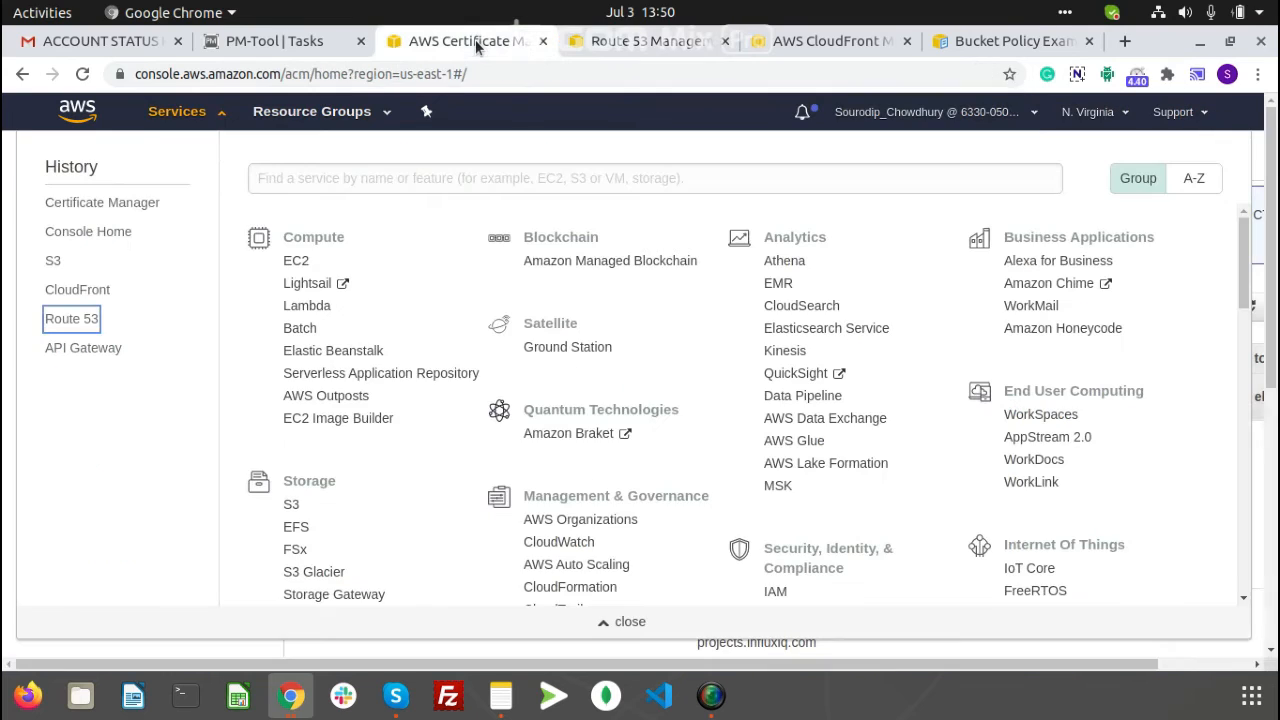
pyautogui.click(219, 115)
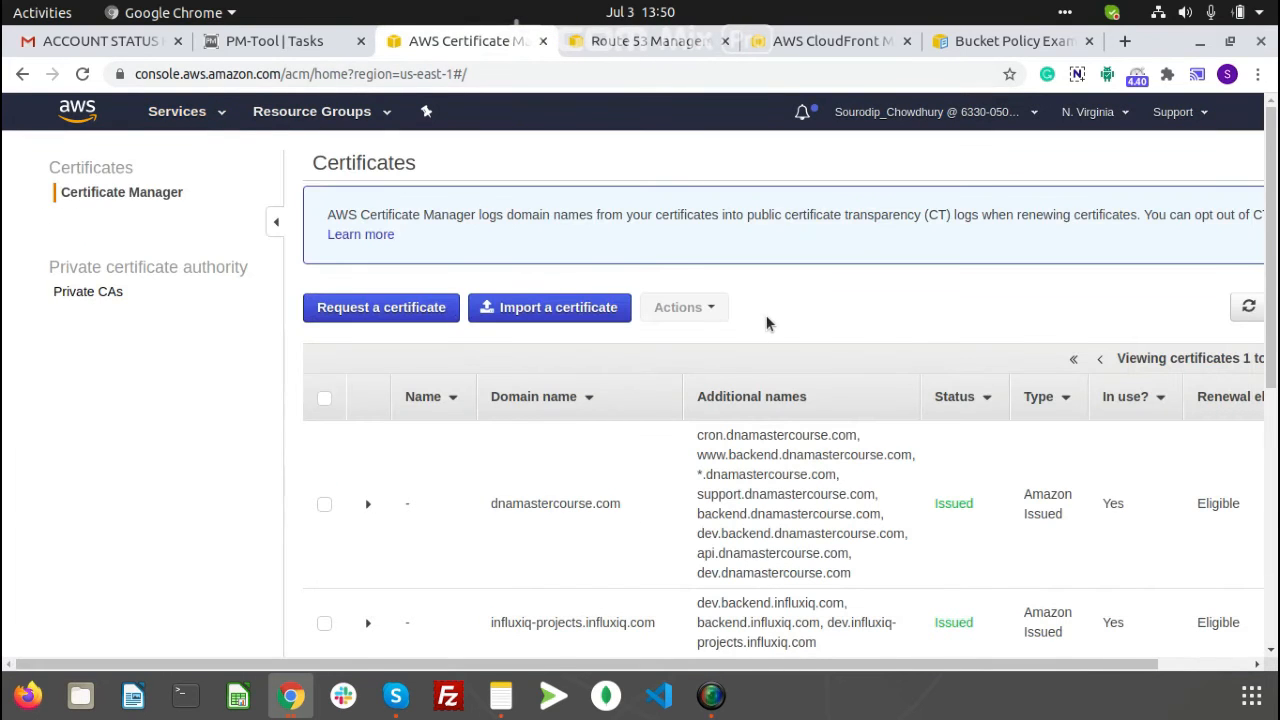
pyautogui.scroll(-5, 766, 316)
pyautogui.moveTo(687, 339); pyautogui.dragTo(770, 357)
pyautogui.hotkey('ctrl', 'c')
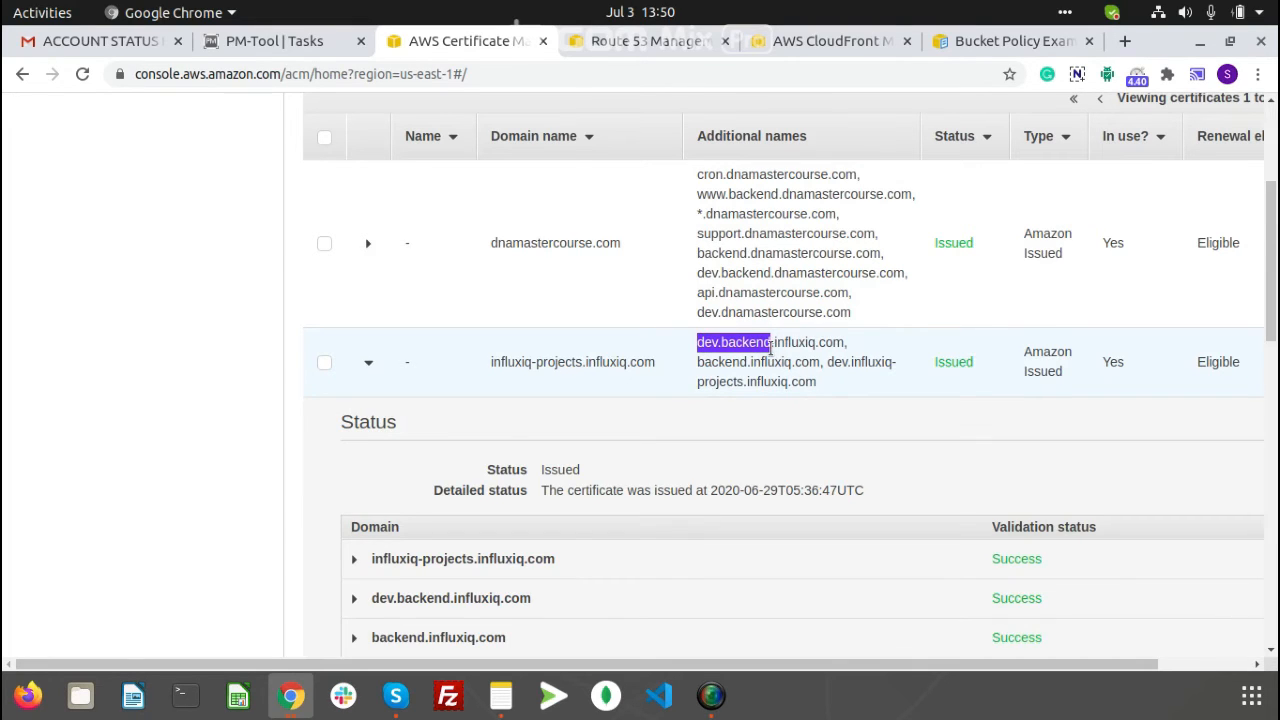
pyautogui.click(677, 42)
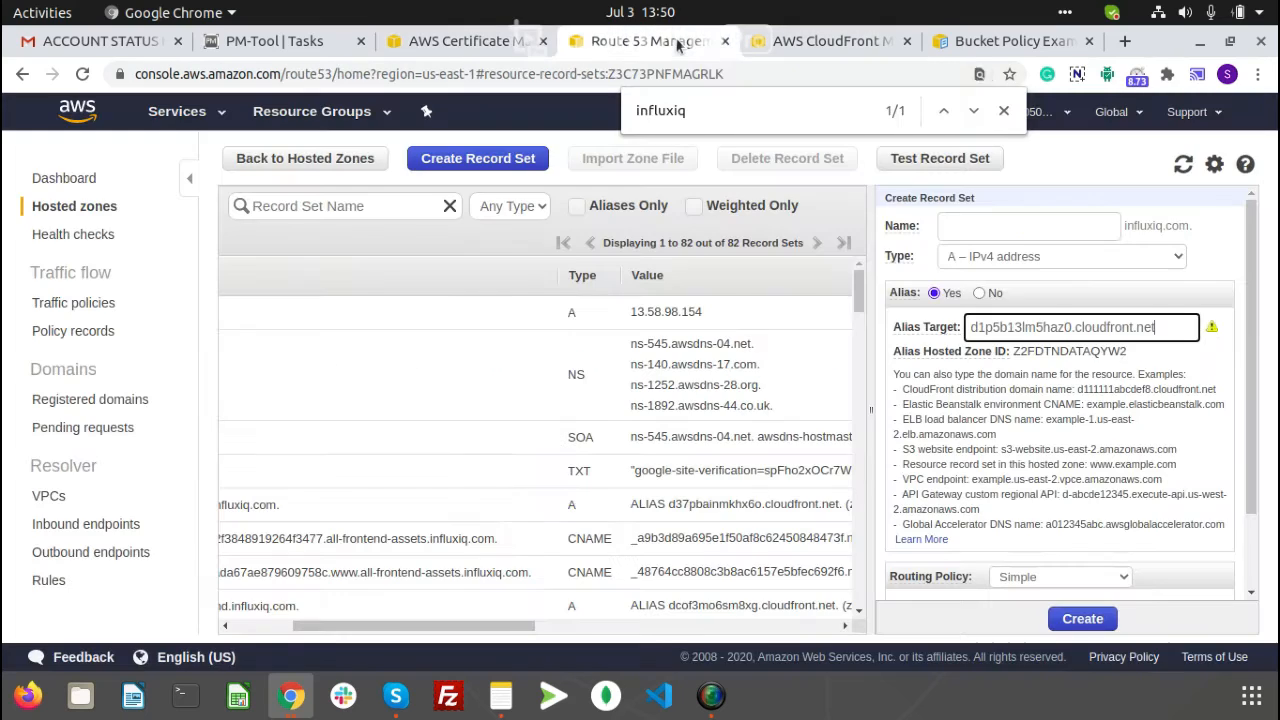
pyautogui.click(1035, 226)
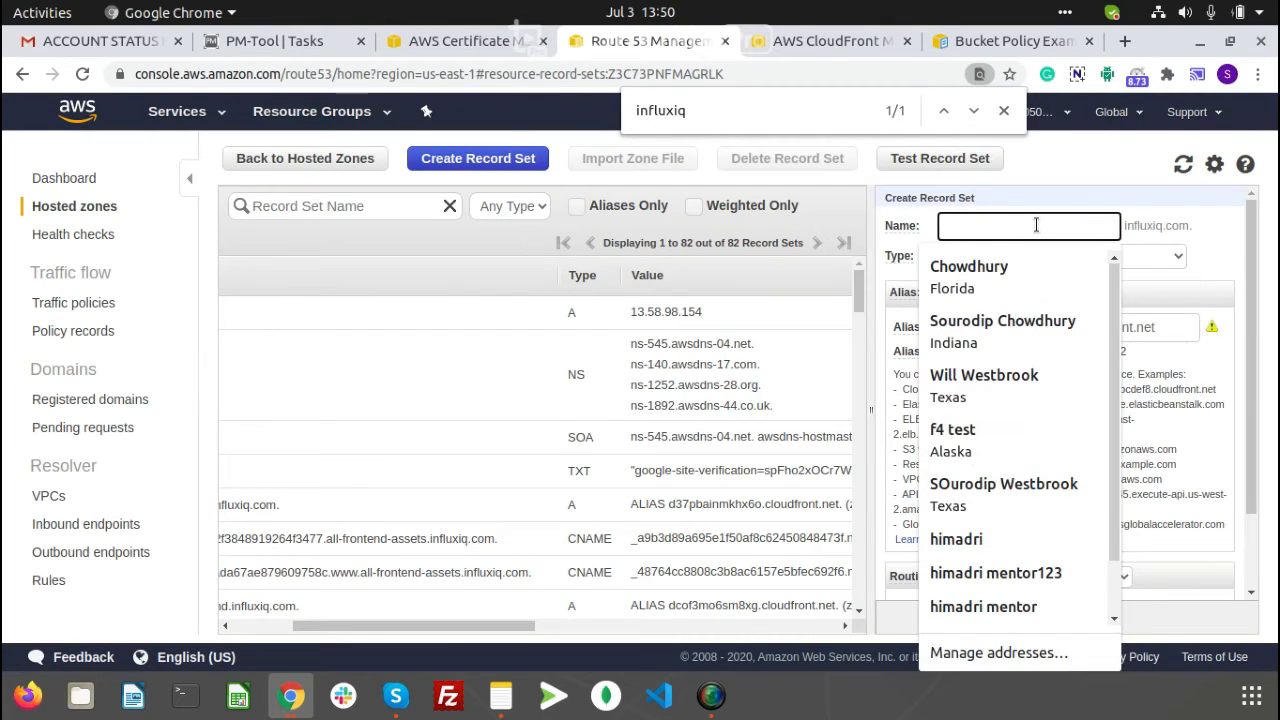
pyautogui.hotkey('ctrl', 'v')
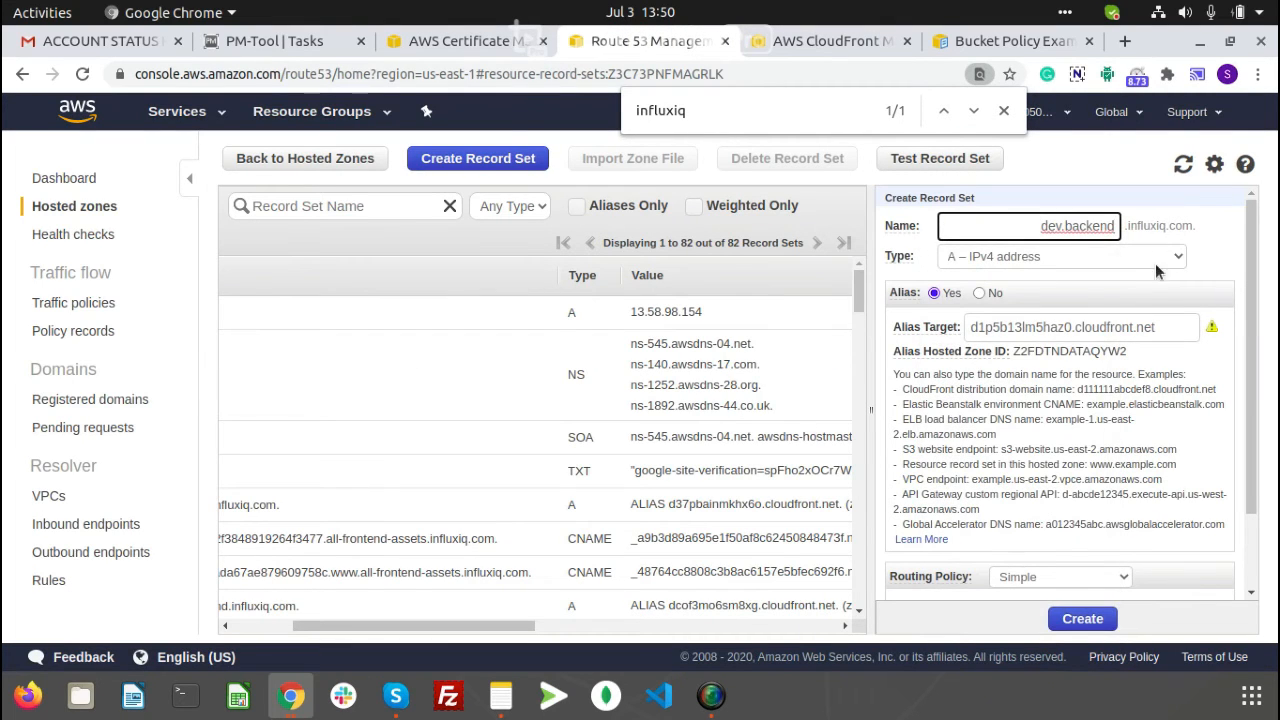
# - Create the dev.backend record set with Simple routing and target health evaluation left at No, then look over the record list
pyautogui.scroll(-2, 1156, 271)
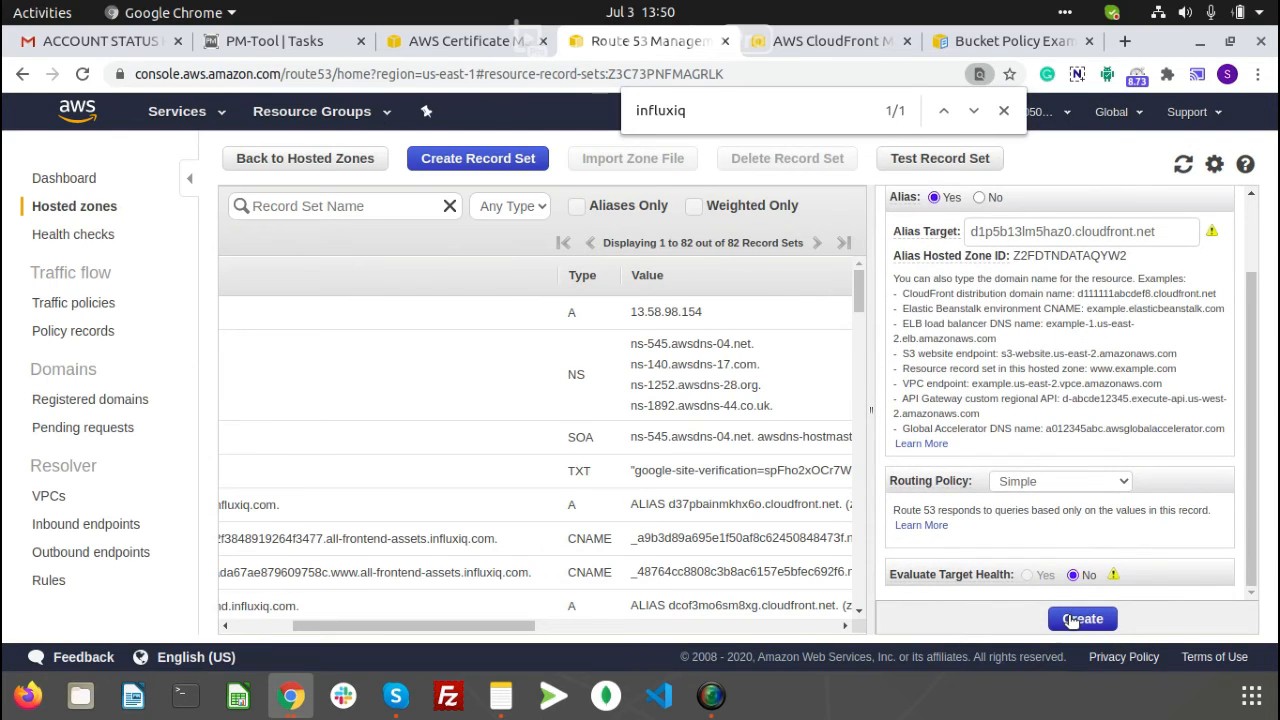
pyautogui.click(1072, 620)
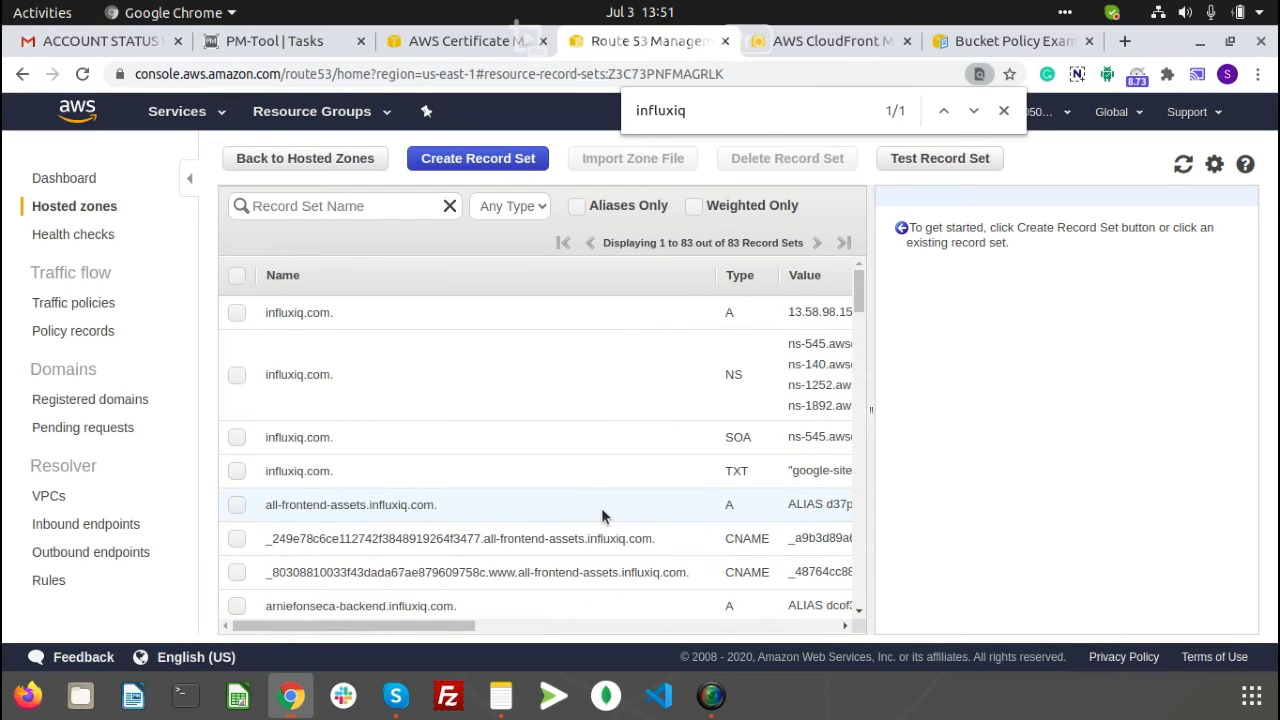
pyautogui.scroll(-3, 602, 516)
pyautogui.scroll(2, 603, 516)
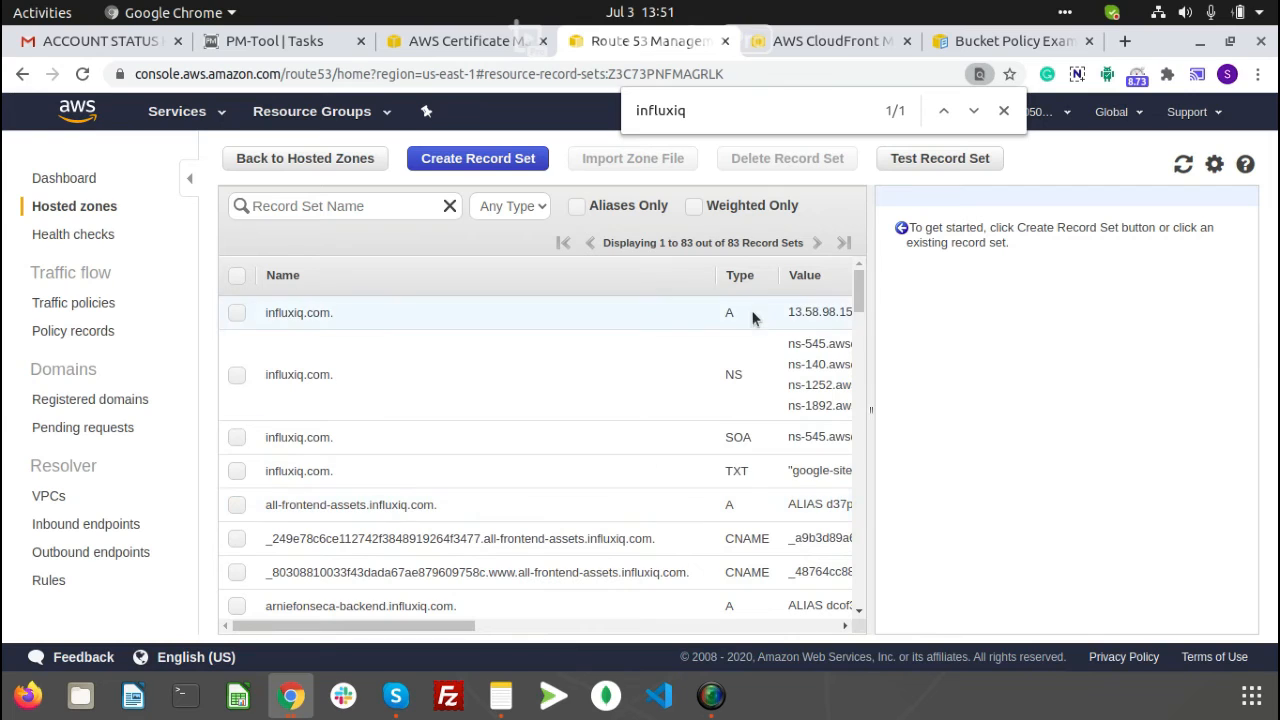
# - Close the page search and open the S3 console in a separate browser tab
pyautogui.click(1005, 111)
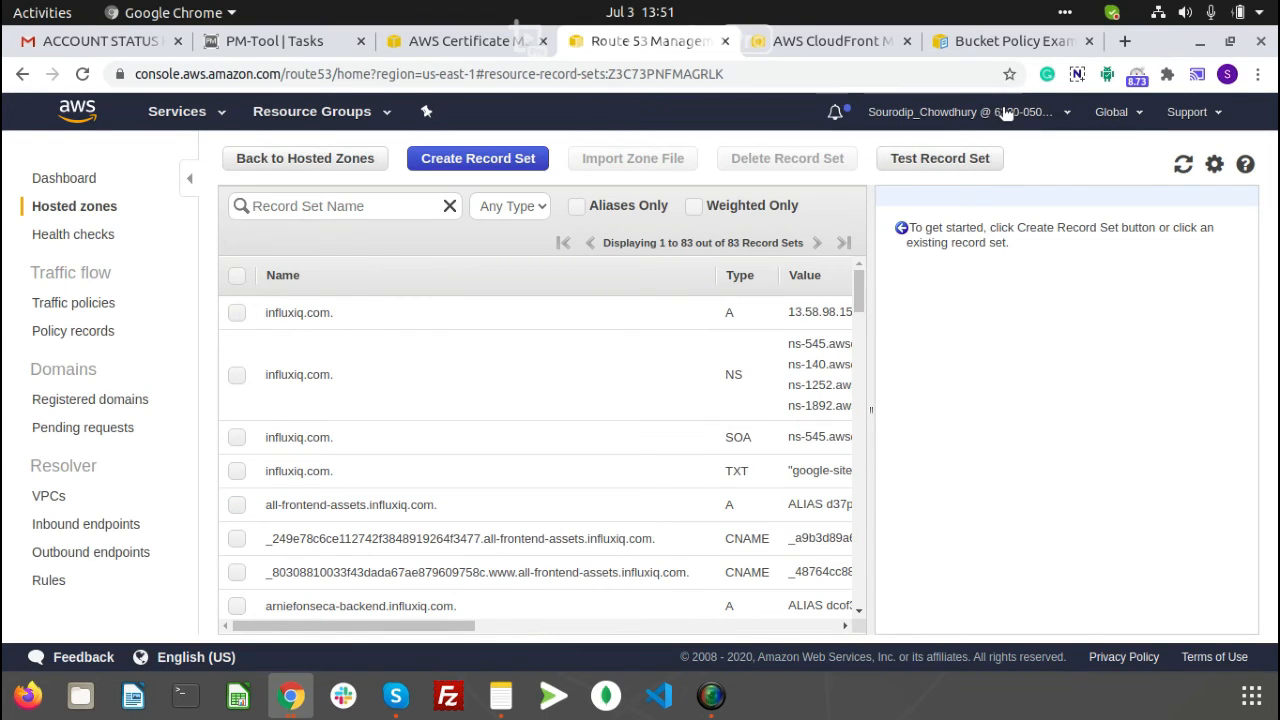
pyautogui.click(216, 117)
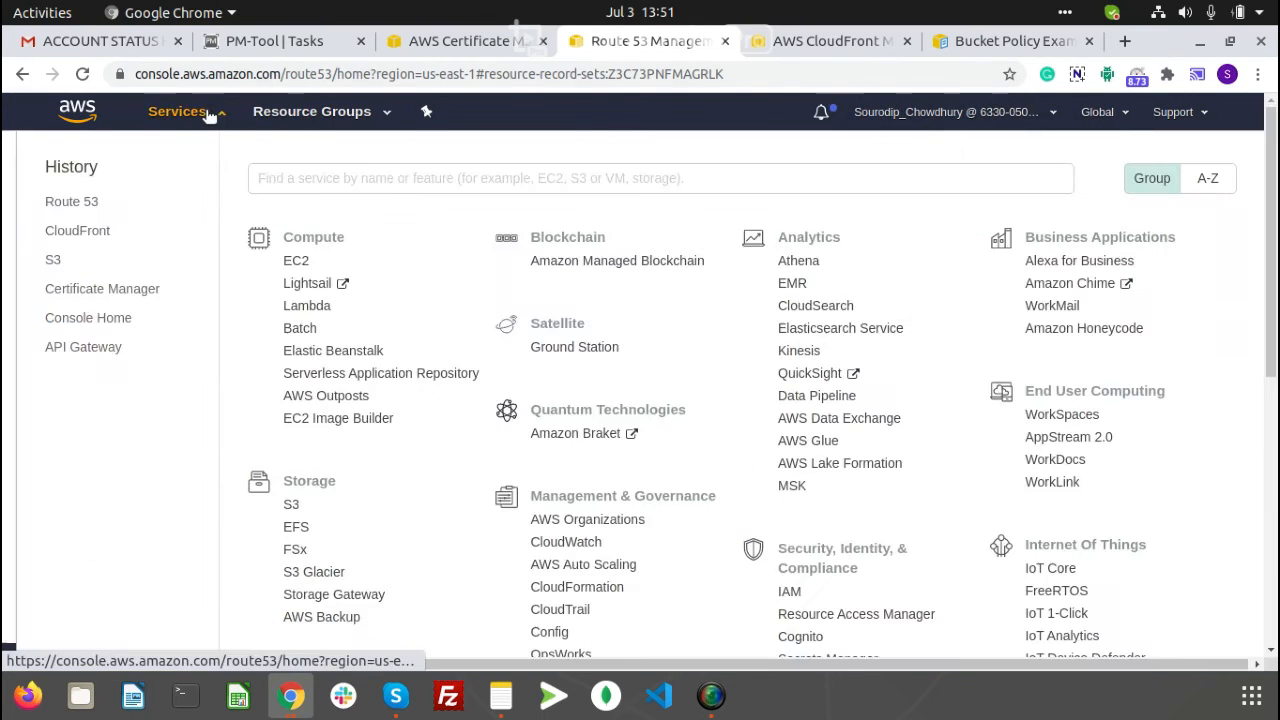
pyautogui.rightClick(55, 262)
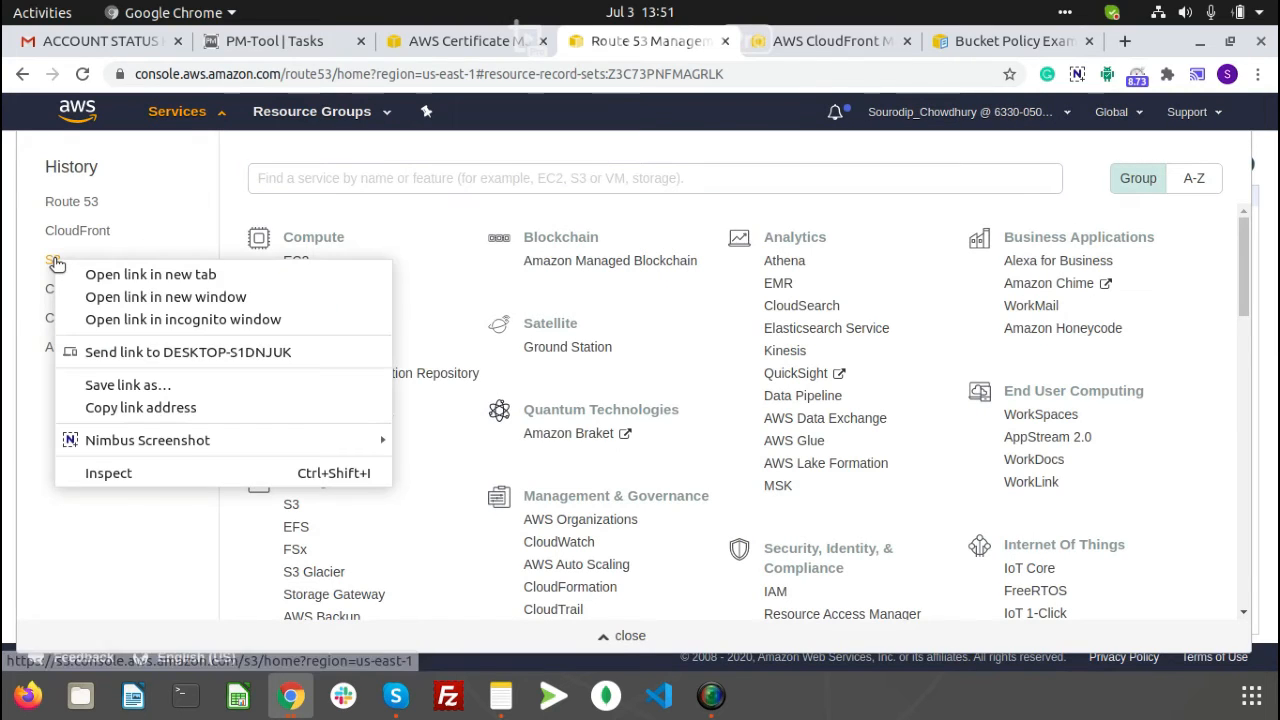
pyautogui.click(88, 275)
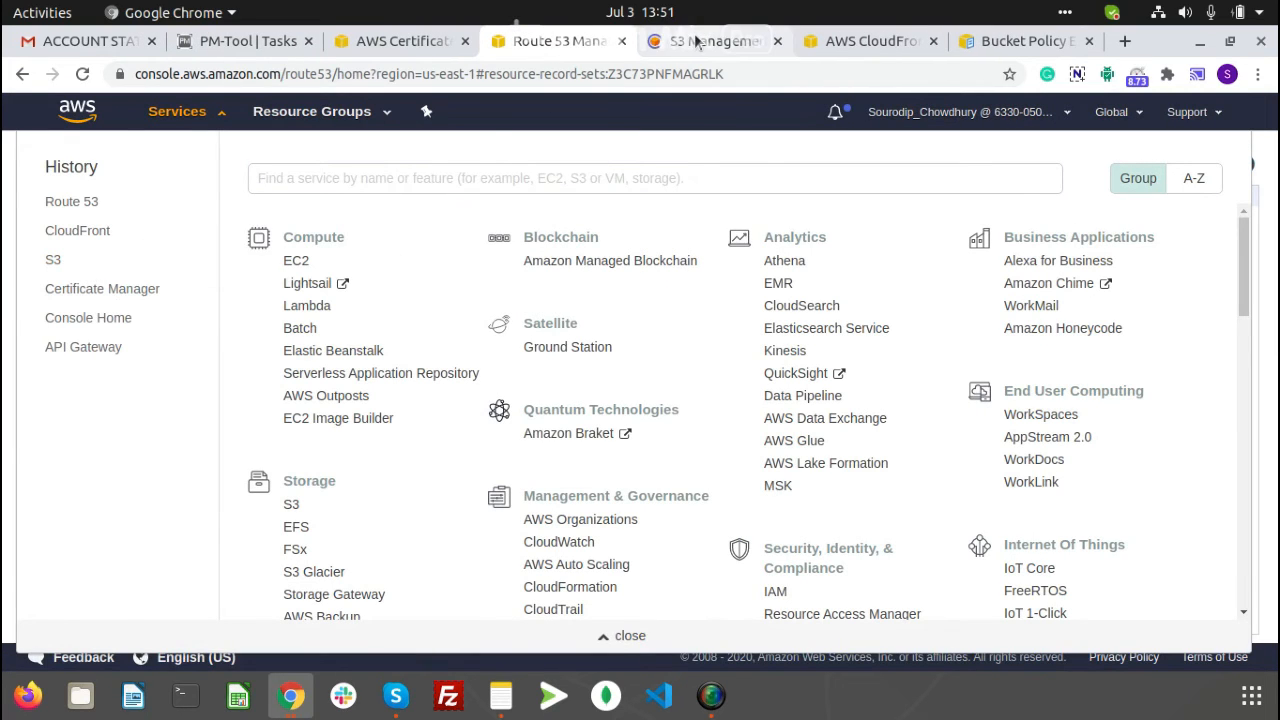
pyautogui.click(697, 41)
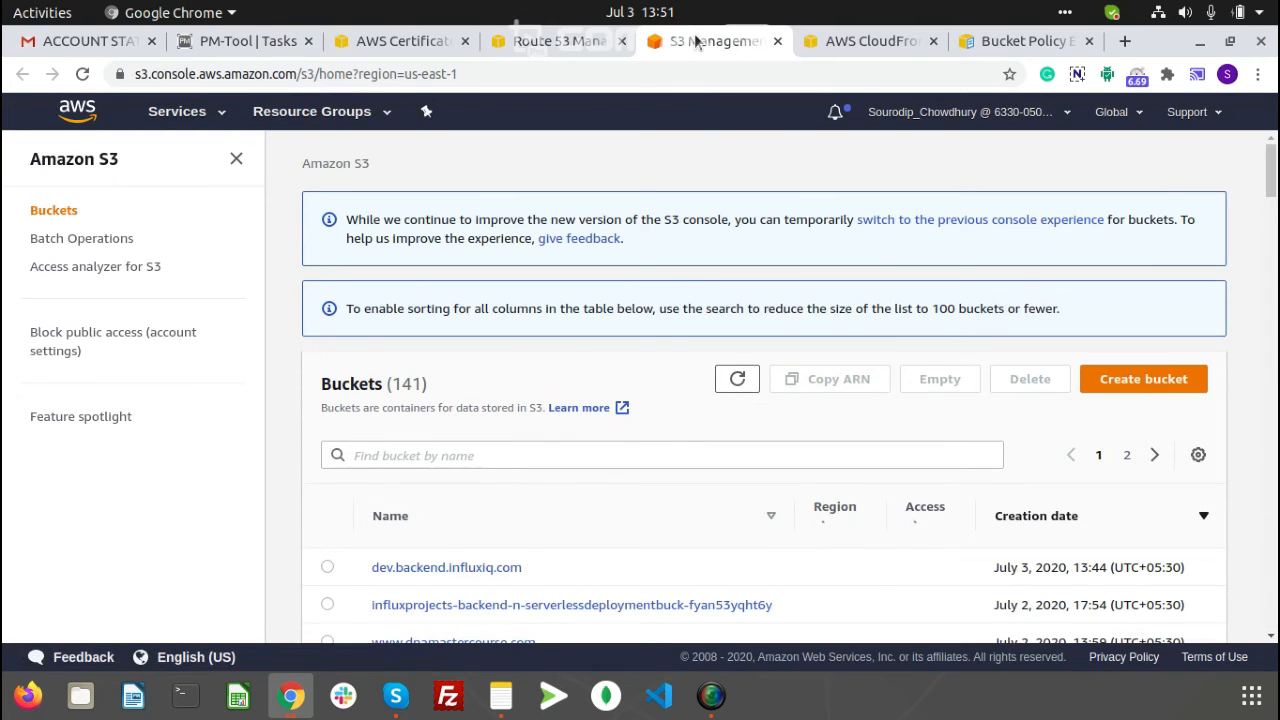
# - Open the dev.backend.influxiq.com bucket and look over its overview for existing objects
pyautogui.scroll(-3, 534, 429)
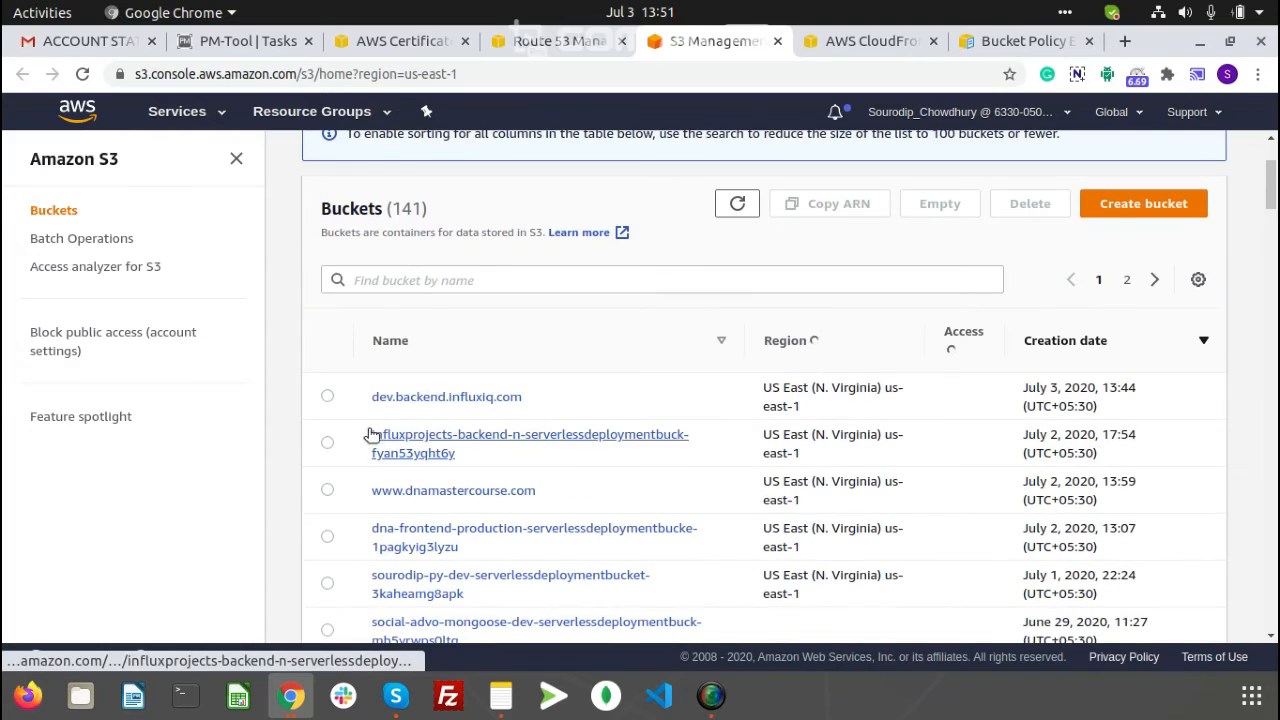
pyautogui.click(442, 399)
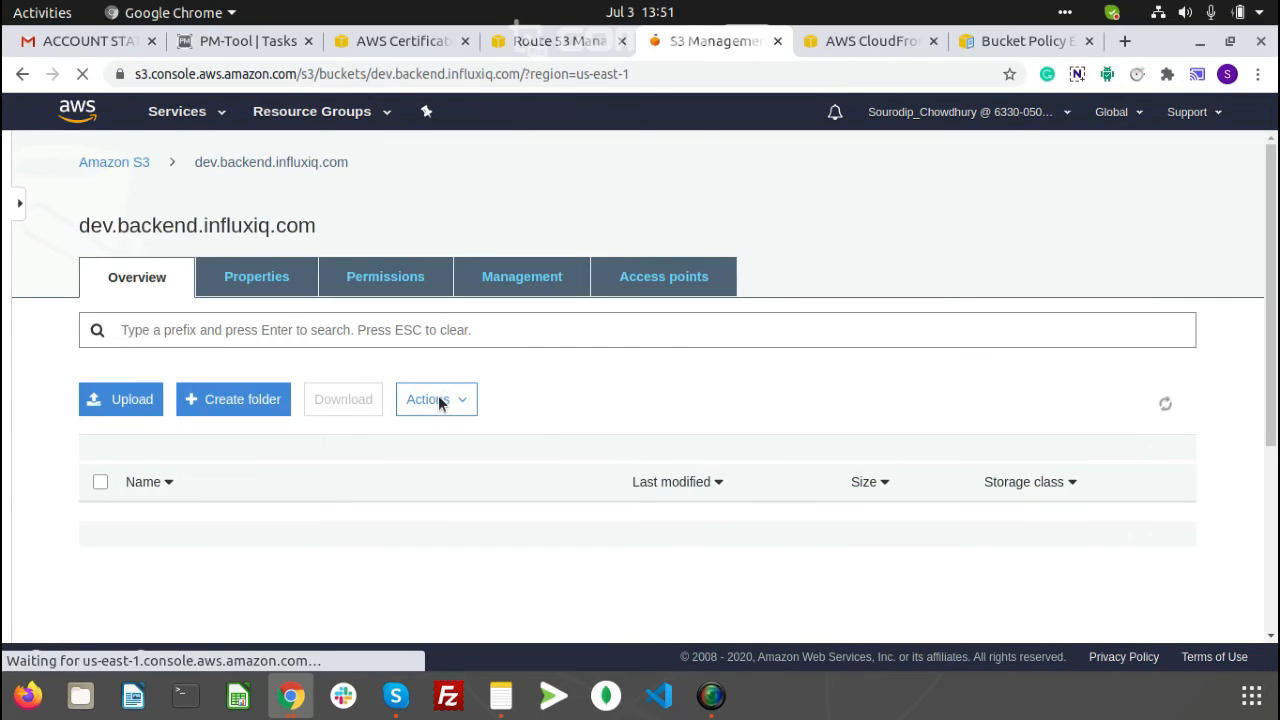
pyautogui.scroll(-2, 532, 451)
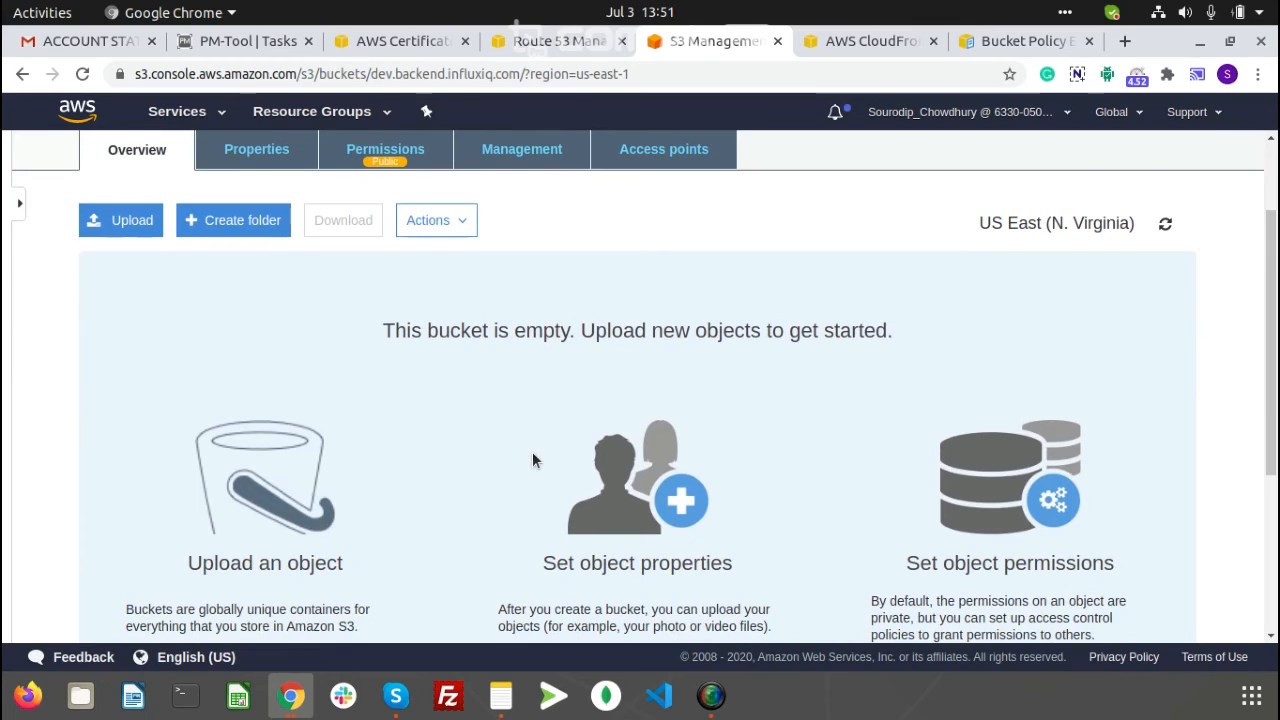
pyautogui.scroll(1, 532, 455)
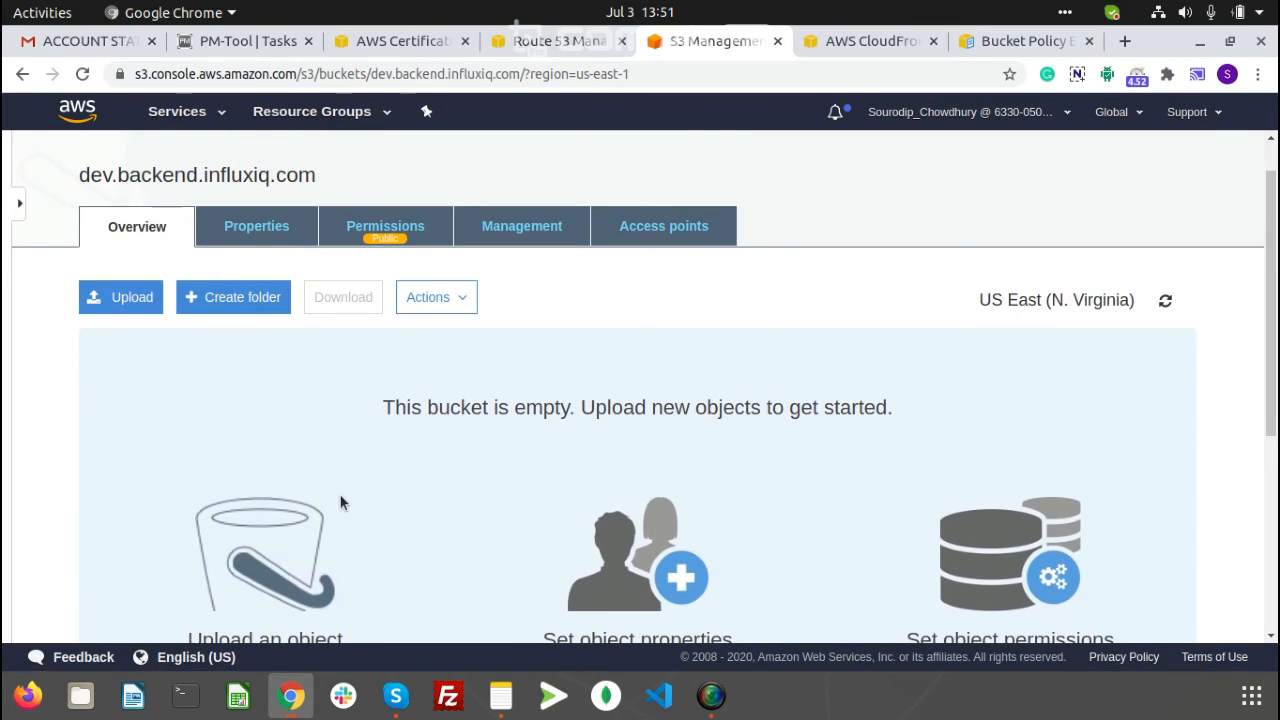
pyautogui.scroll(-1, 395, 467)
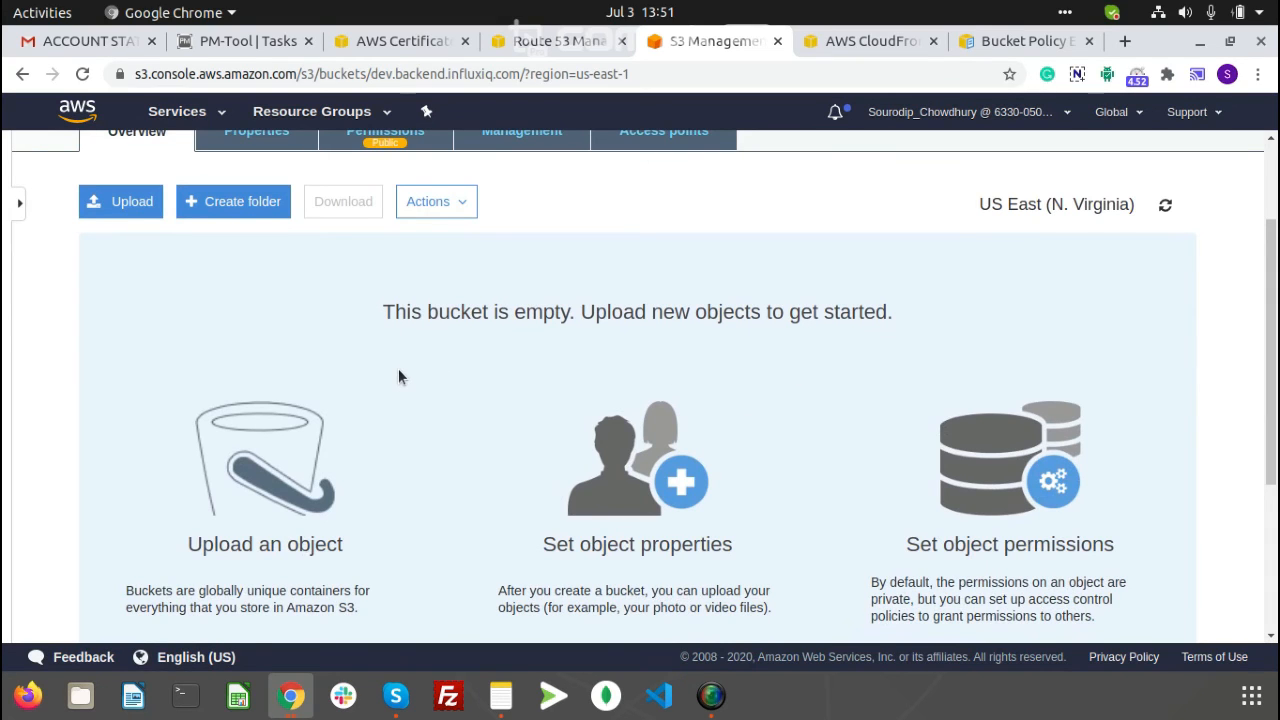
pyautogui.scroll(-1, 398, 376)
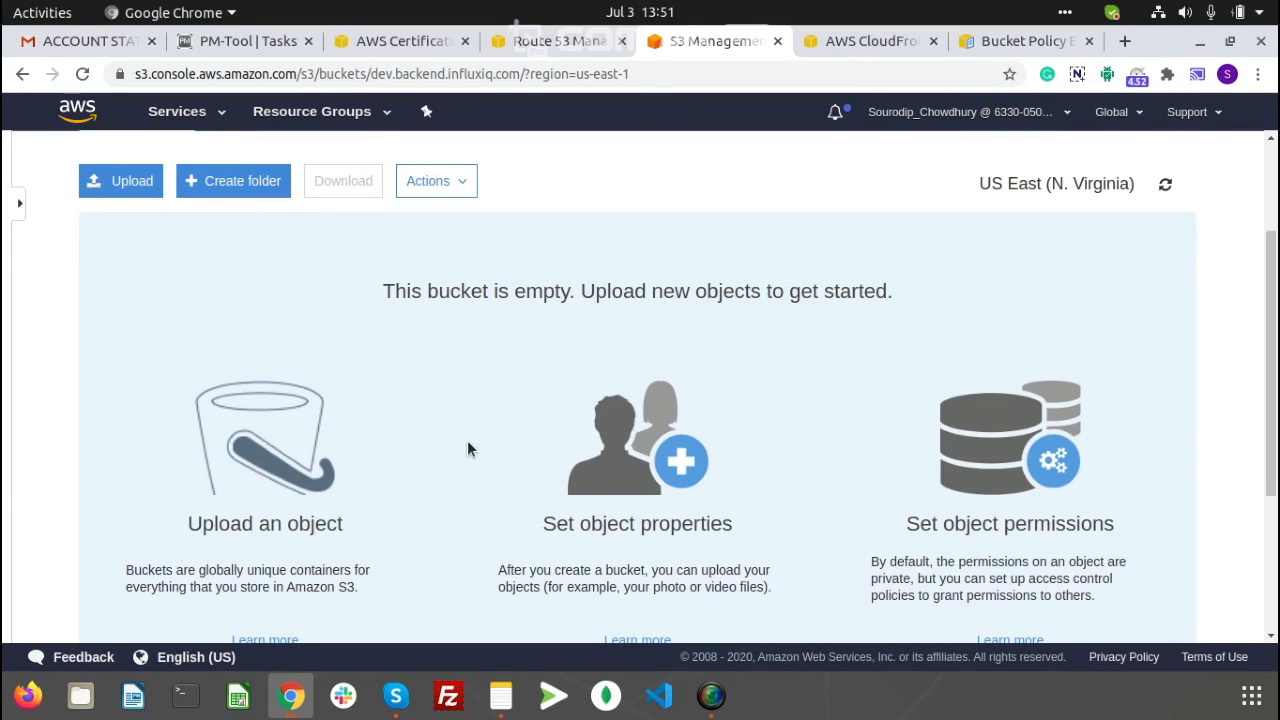
# - Switch to the Files app, open influxiqprojects-backend inside Downloads/dist and look through its build files
pyautogui.click(80, 695)
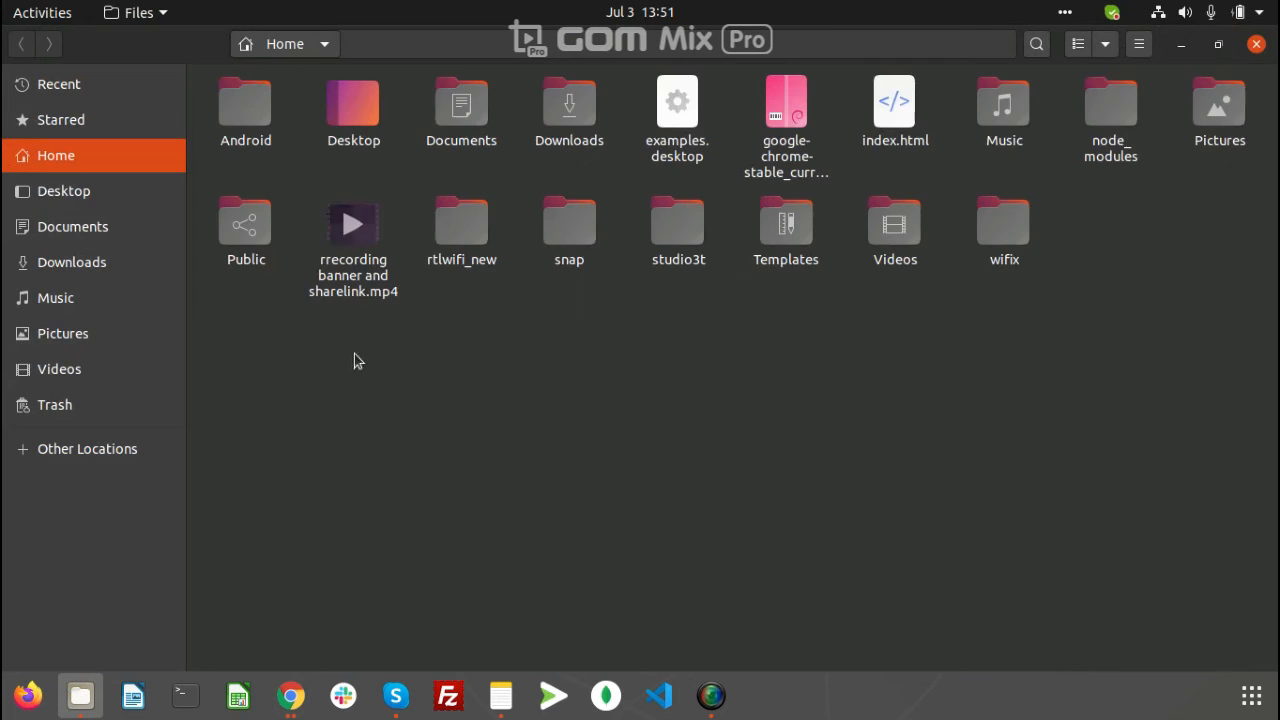
pyautogui.click(84, 264)
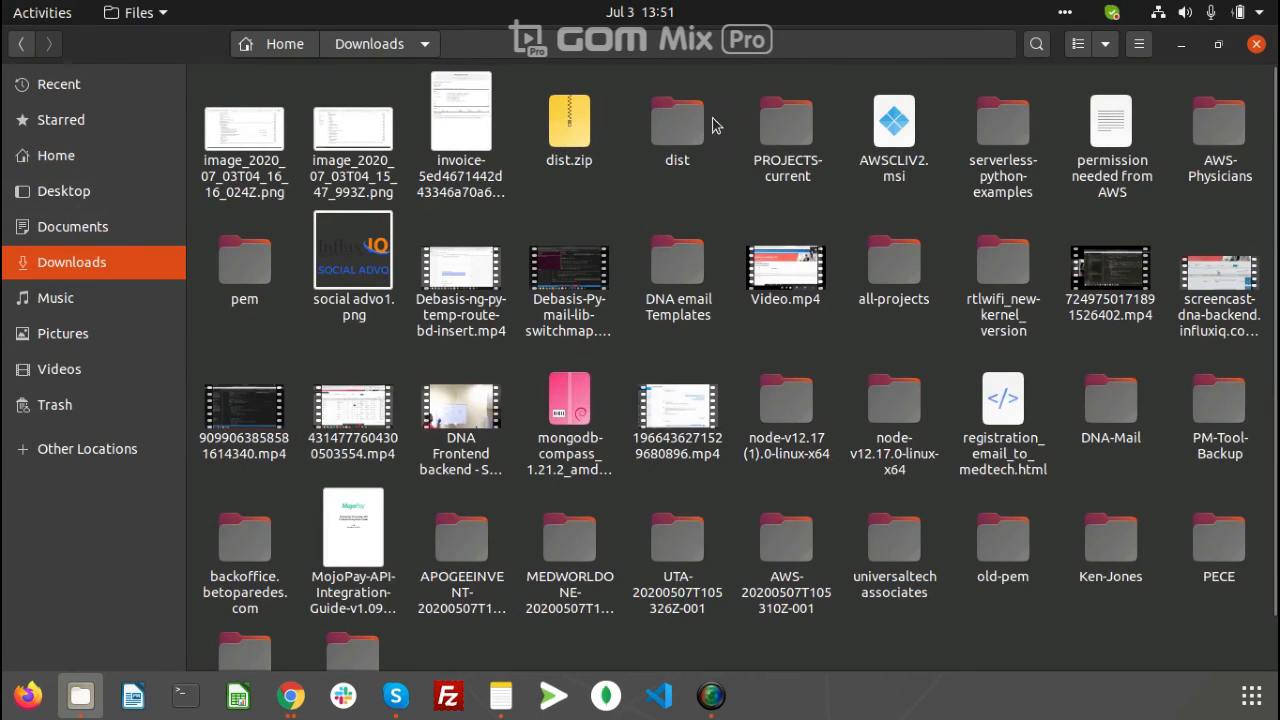
pyautogui.doubleClick(685, 132)
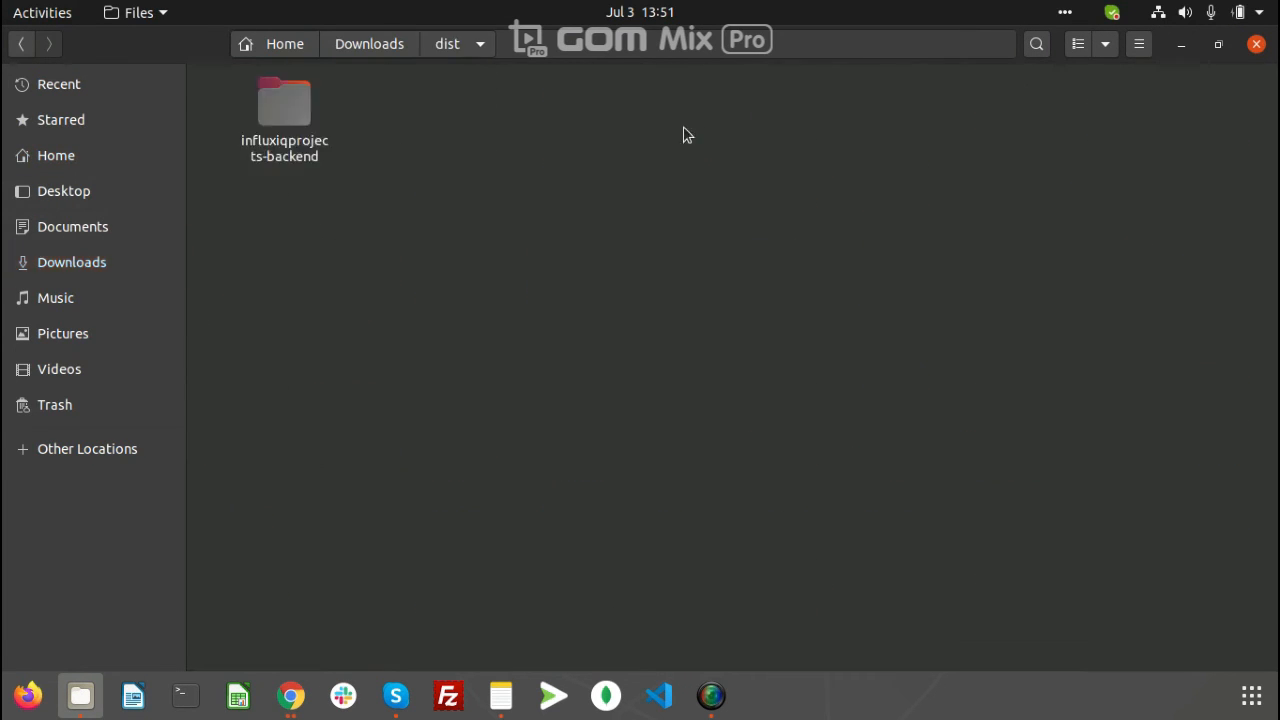
pyautogui.doubleClick(299, 111)
pyautogui.scroll(-5, 527, 203)
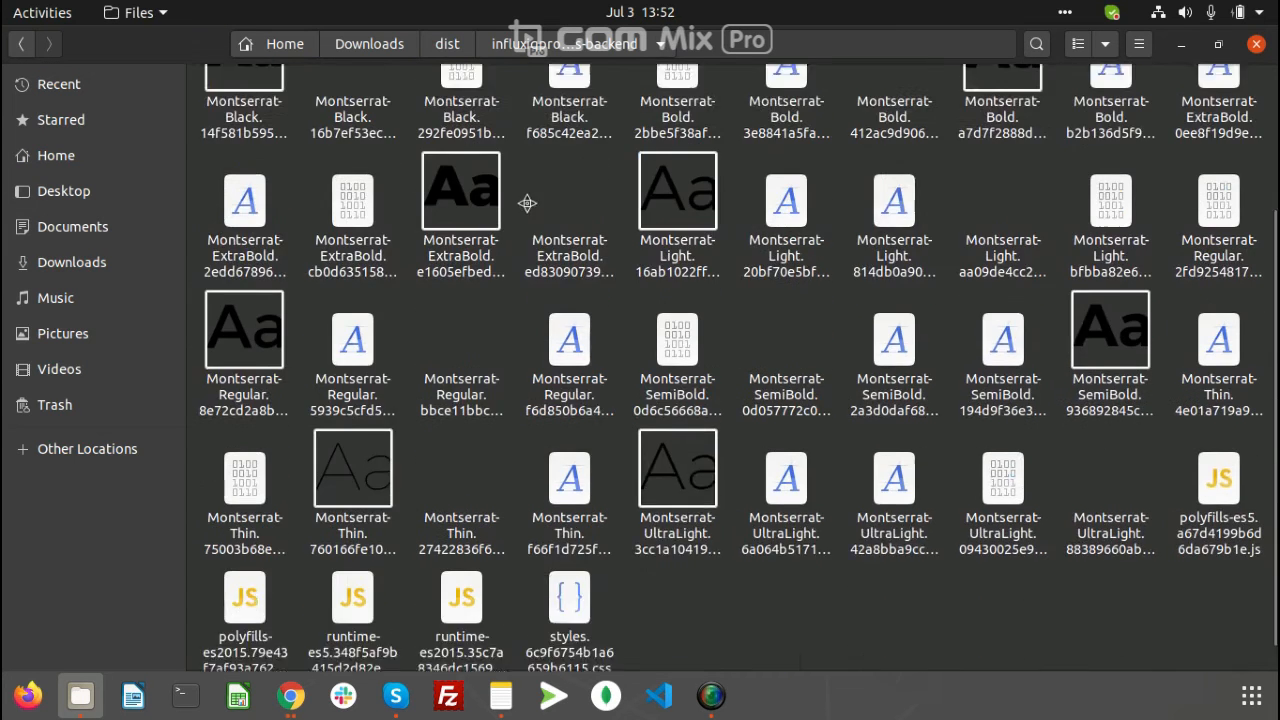
pyautogui.scroll(5, 527, 203)
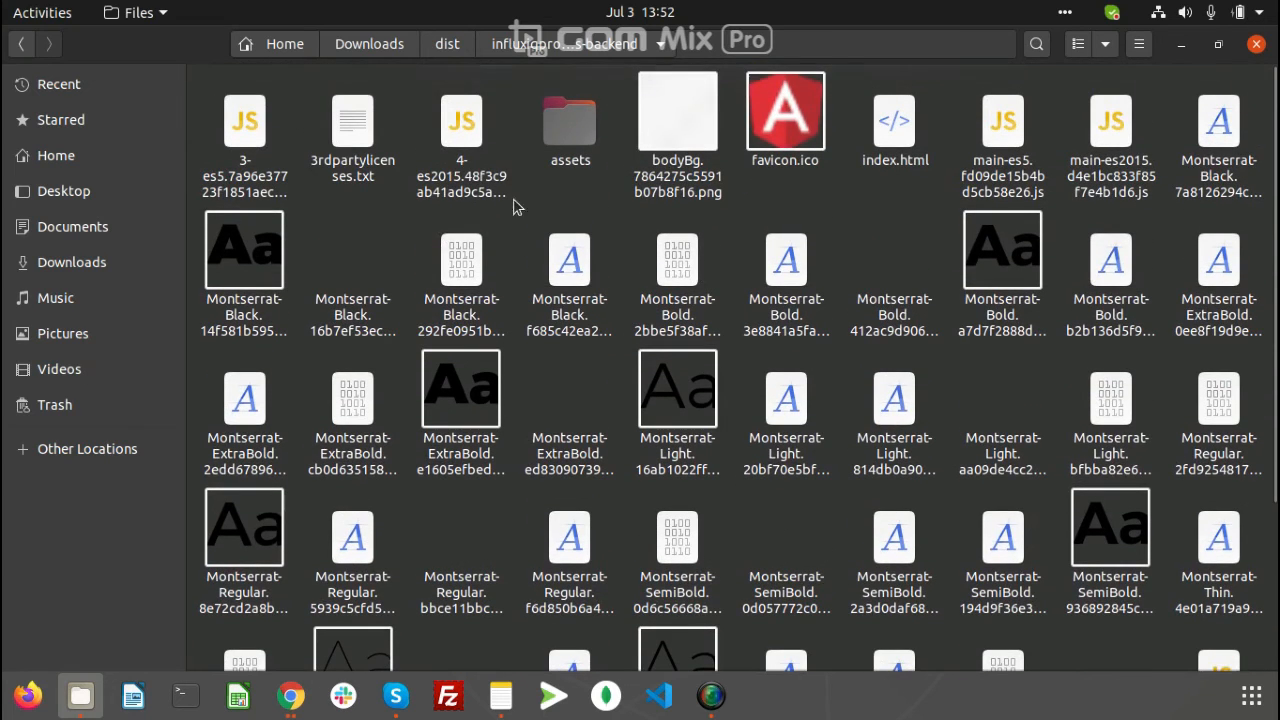
# - Return to the dist folder, open a terminal in it and move the terminal window clear of the folder's contents
pyautogui.click(22, 46)
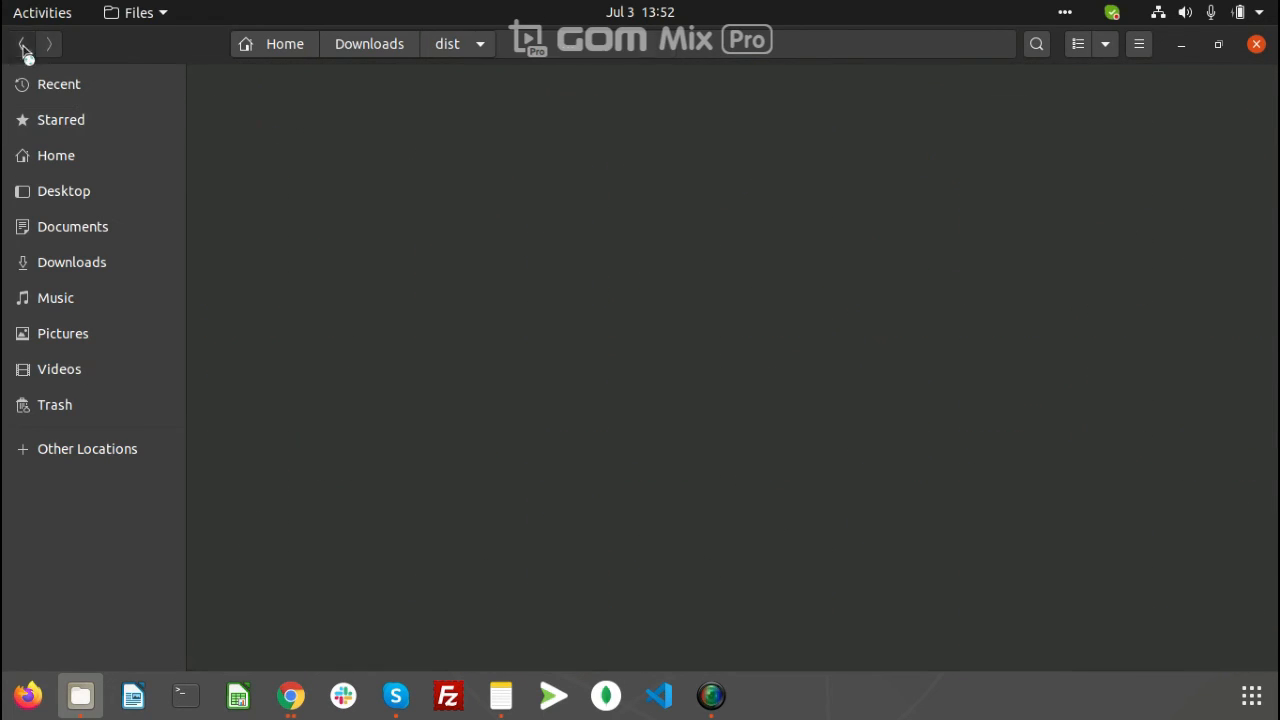
pyautogui.rightClick(548, 261)
pyautogui.click(621, 377)
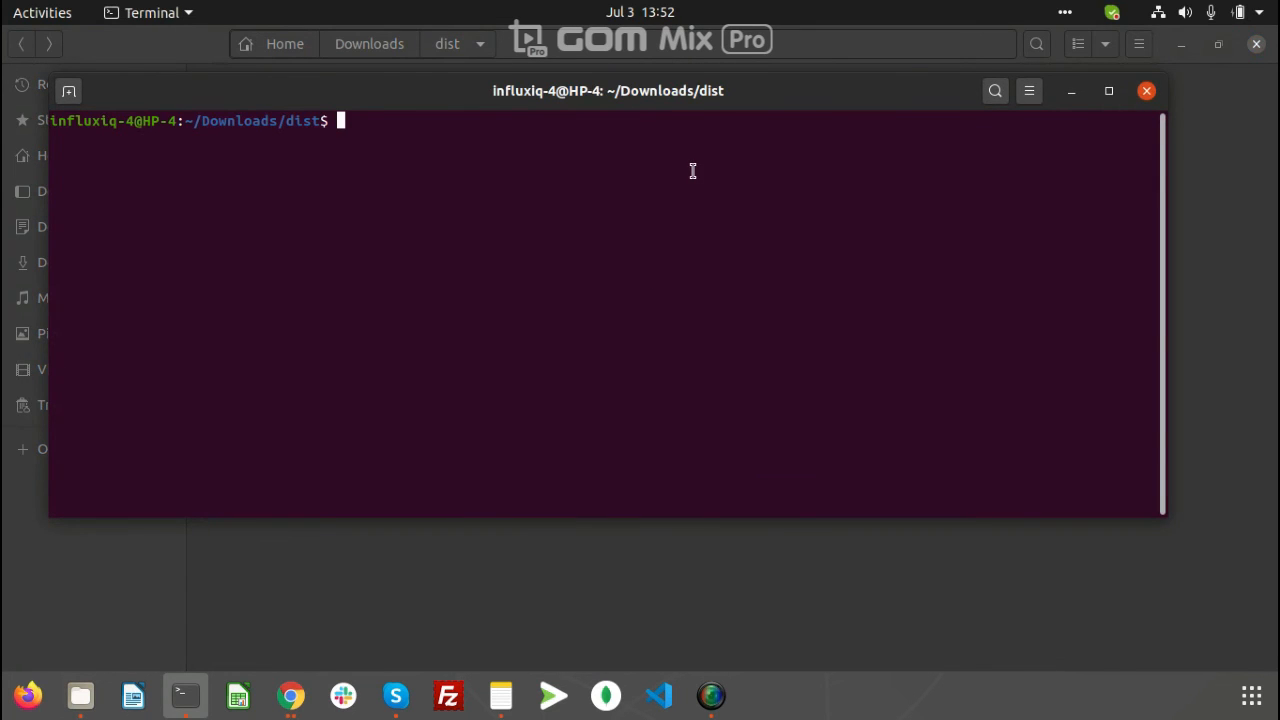
pyautogui.moveTo(777, 105); pyautogui.dragTo(825, 220)
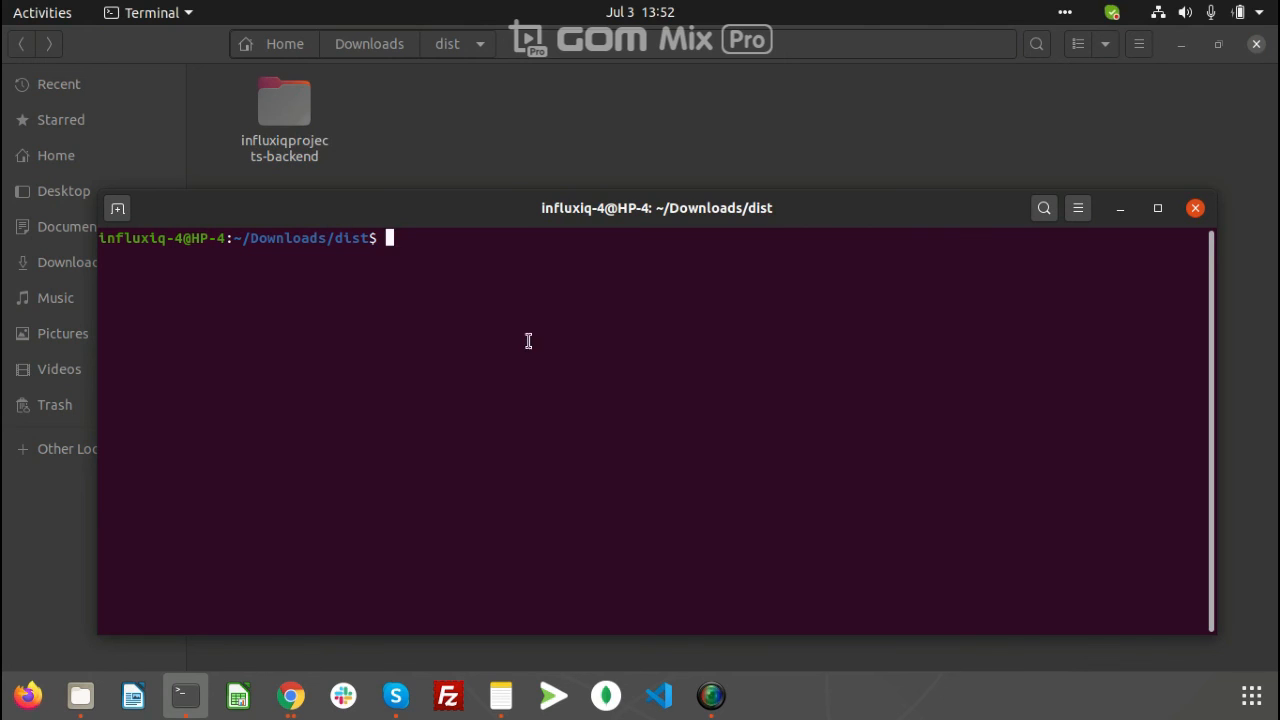
# - Copy the blank template's aws s3 sync command from the Deploy Codes note in Notes and return to the terminal
pyautogui.click(503, 703)
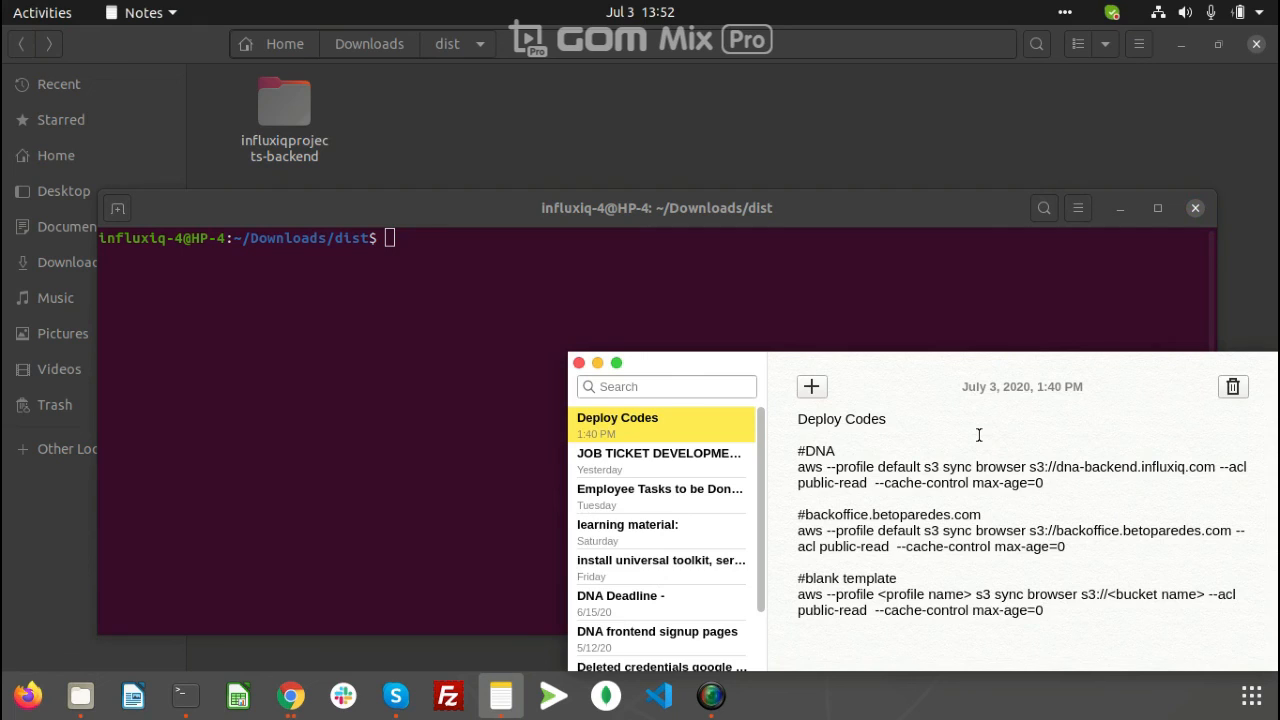
pyautogui.moveTo(793, 599); pyautogui.dragTo(1037, 614)
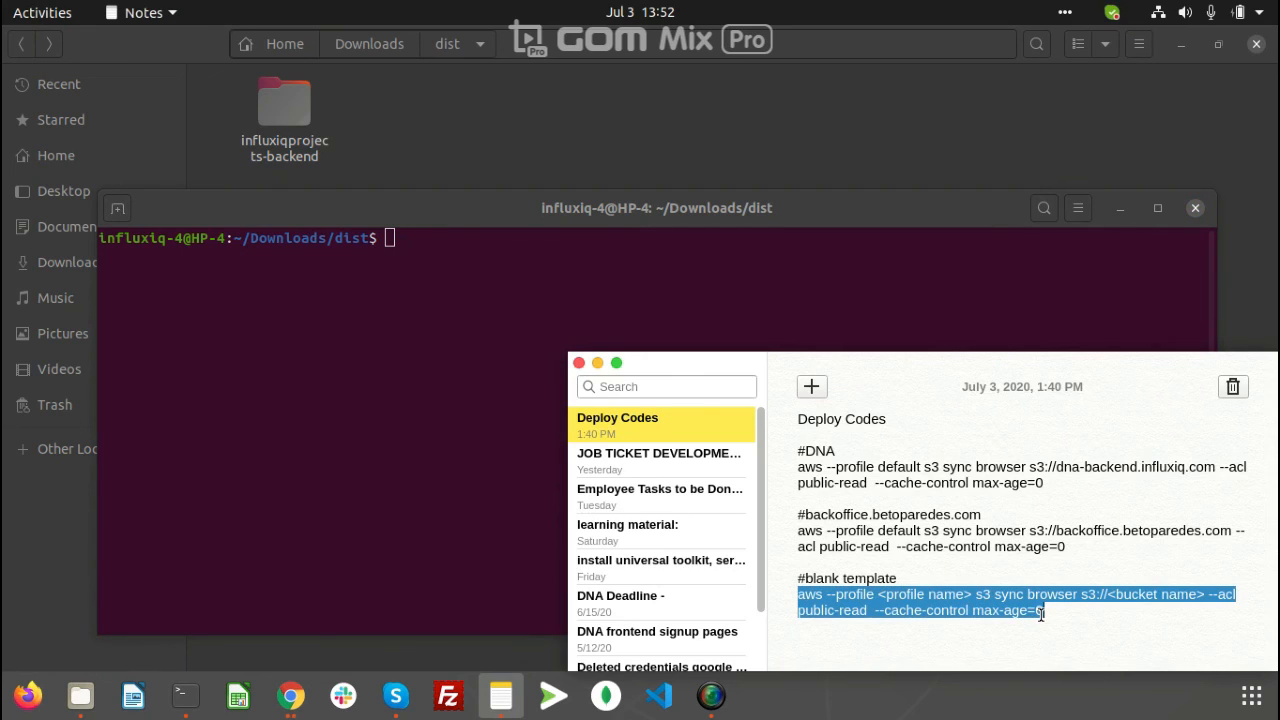
pyautogui.hotkey('alt', 'Tab')
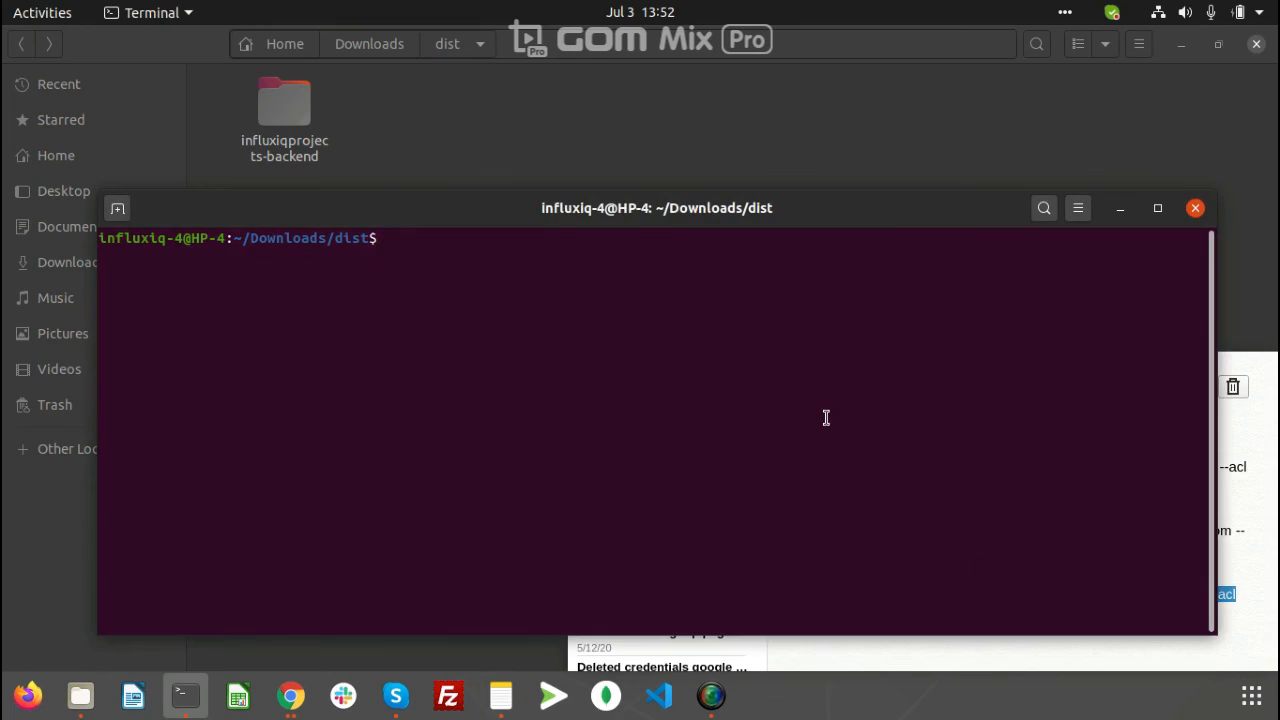